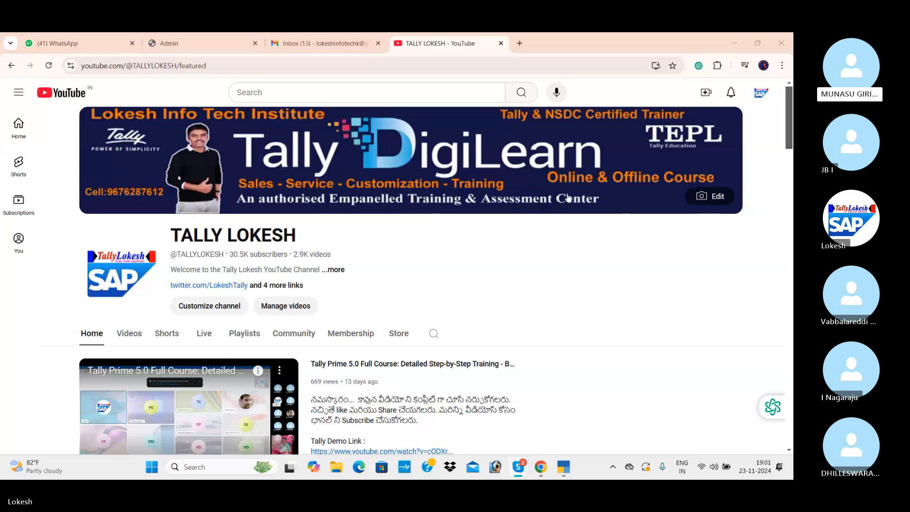
Look through the featured, recommended and recent videos on the Tally channel's home page
scroll(580, 220, down, 3)
scroll(585, 232, down, 3)
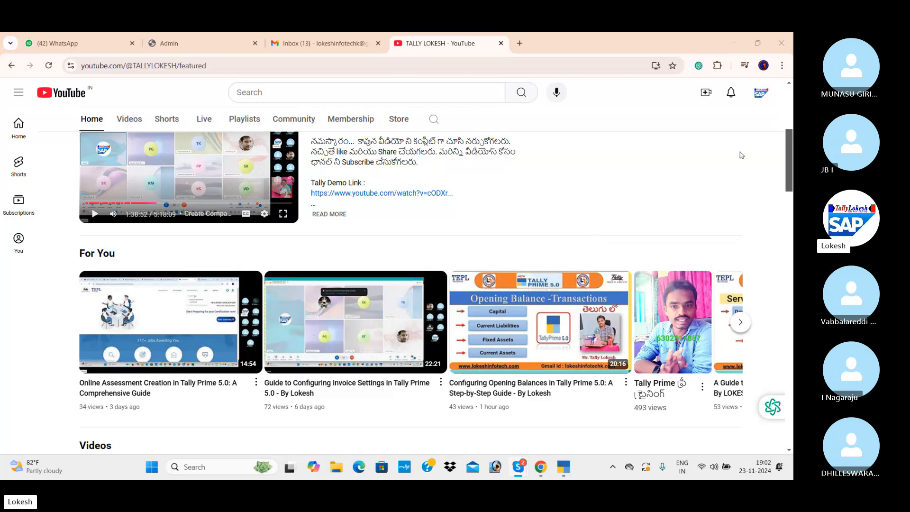
scroll(511, 239, up, 5)
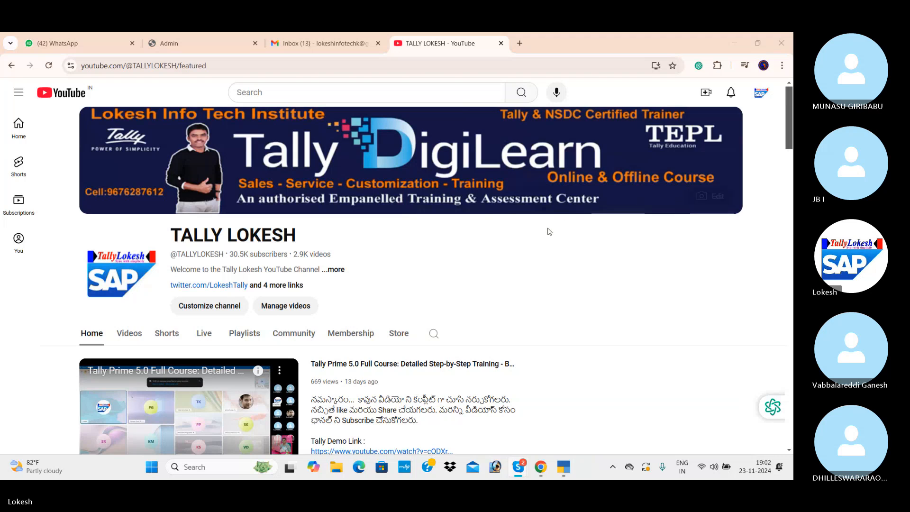
scroll(385, 263, down, 4)
scroll(384, 263, down, 3)
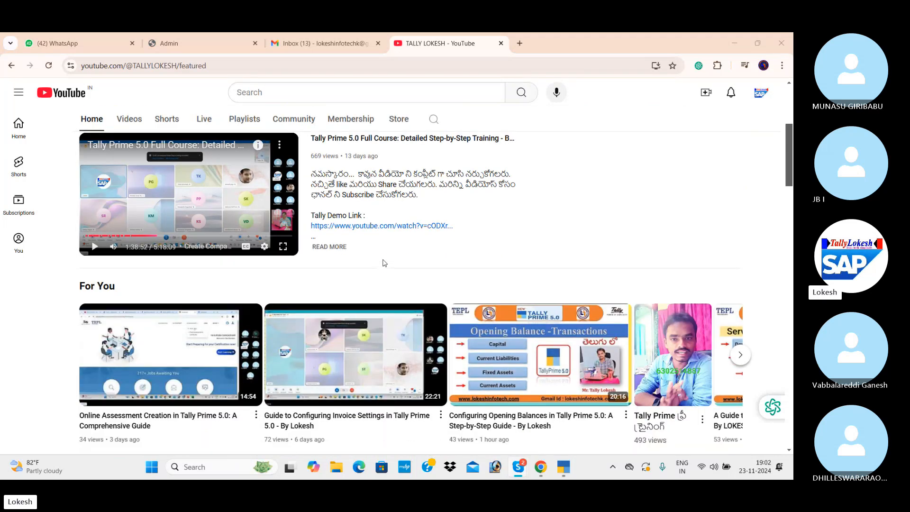
click(741, 221)
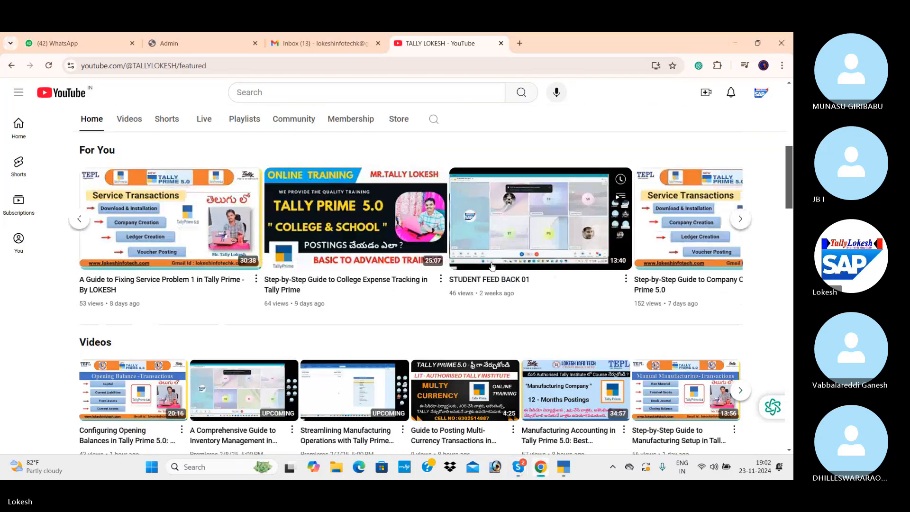
scroll(491, 268, up, 8)
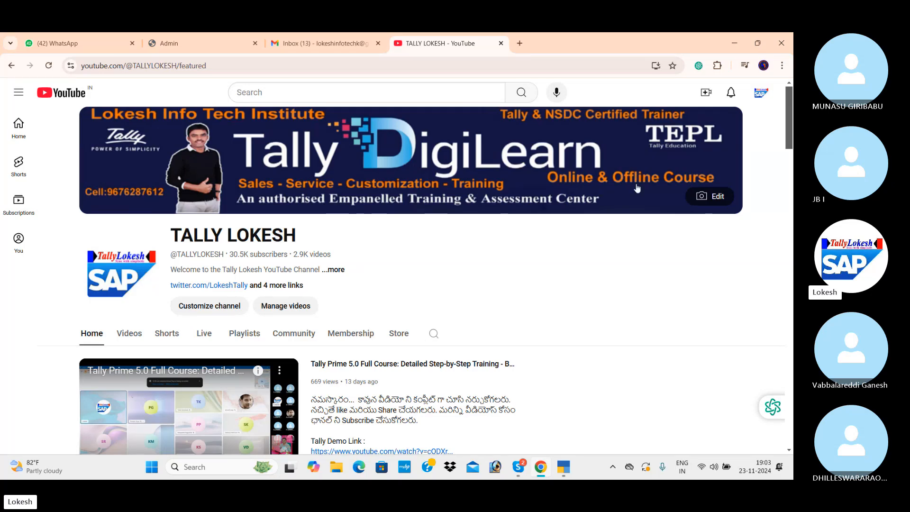
Switch to TallyPrime and search the company list for "godo"
click(565, 468)
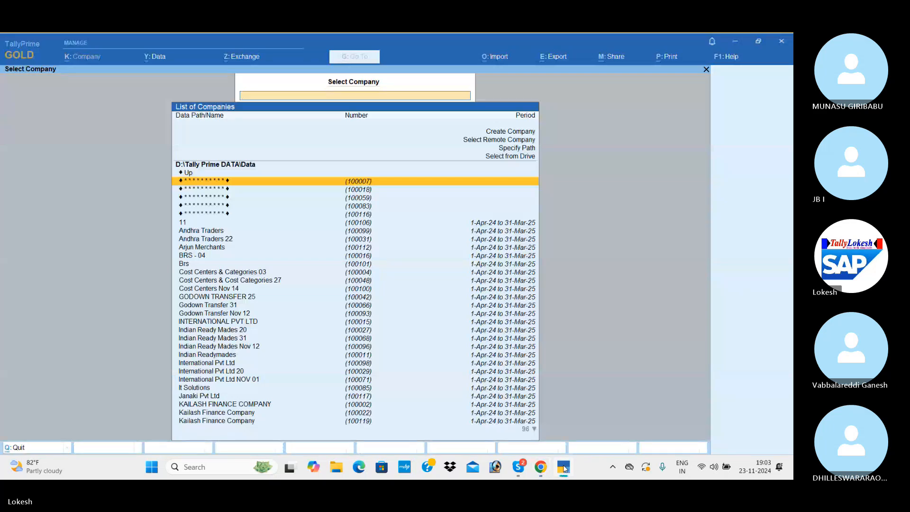
text(godo)
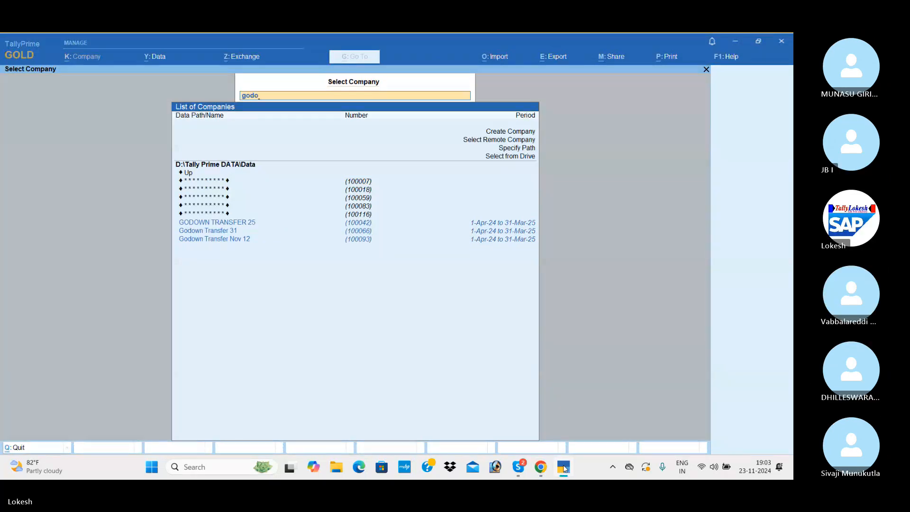
key(BackSpace)
key(BackSpace)
key(BackSpace)
key(BackSpace)
Start creating a company and name it Godown Transfer Nov 23
key(Up)
key(Up)
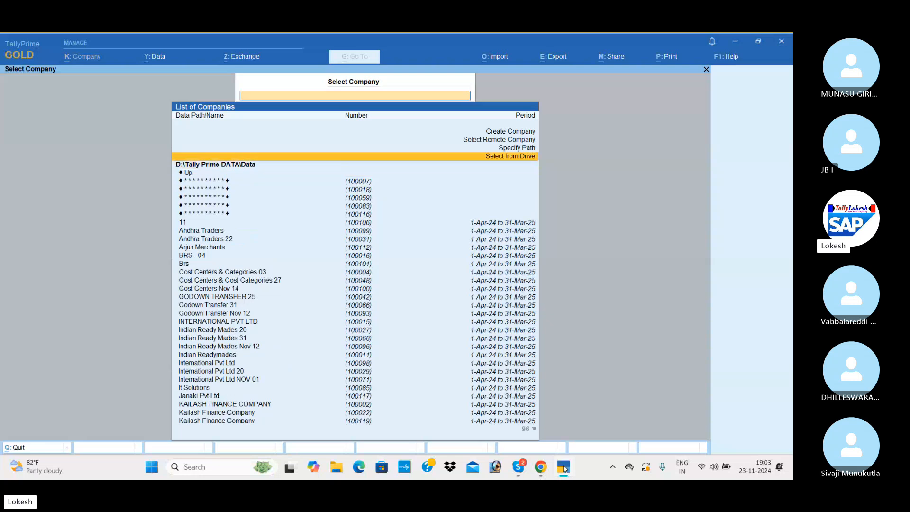
key(Up)
key(Up)
key(Up)
key(Return)
text(Godo)
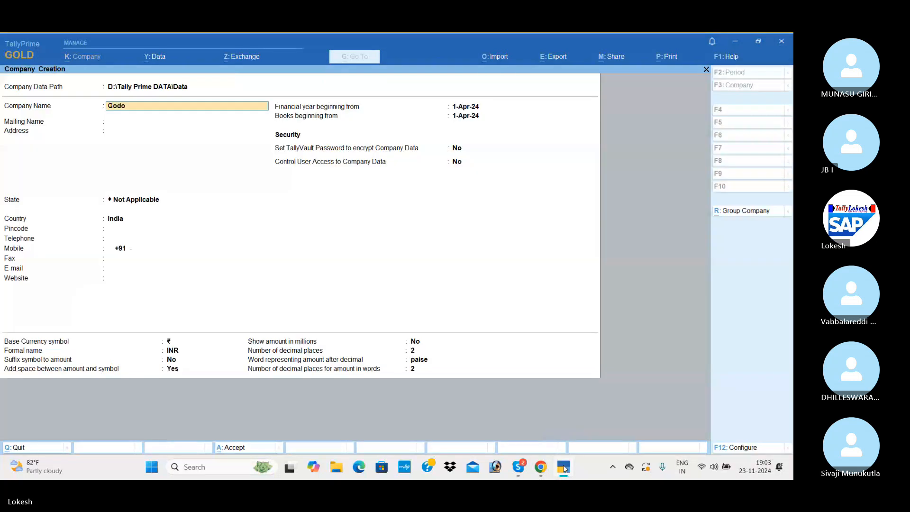
text(wn Transfer Nov 23)
key(Return)
Set the company's state to Andhra Pradesh and save the new company, leaving its other details at their defaults
key(Return)
key(Return)
key(Down)
key(Down)
key(Return)
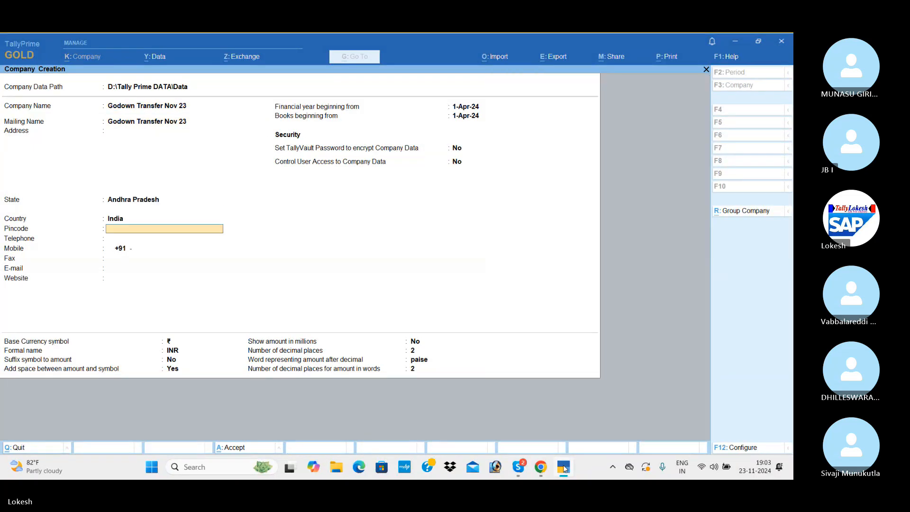
key(ctrl)
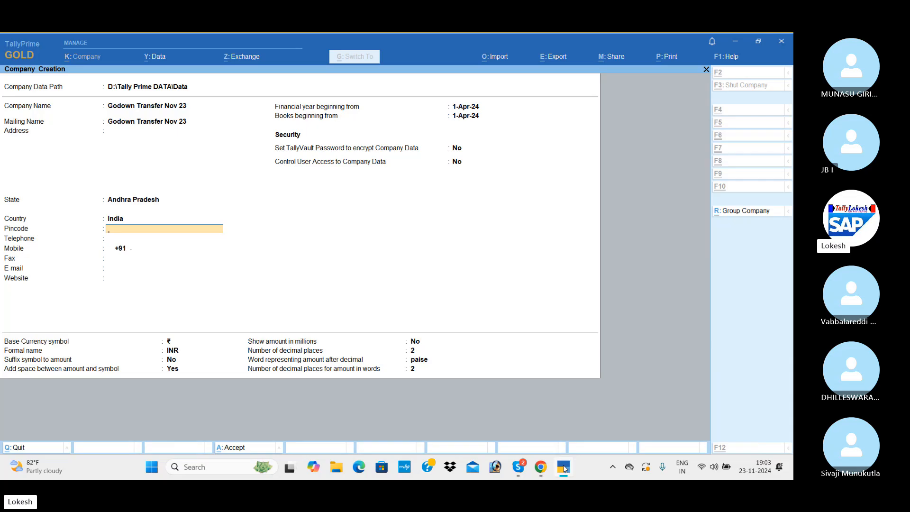
key(ctrl+a)
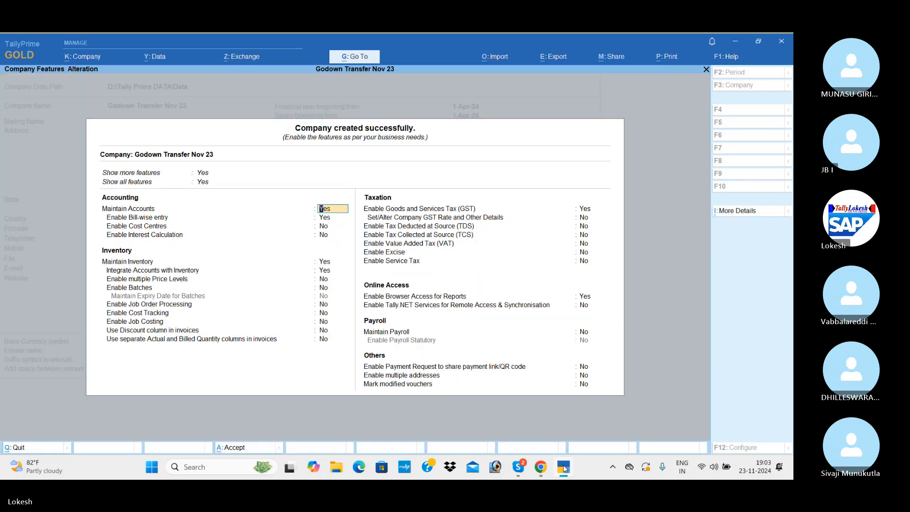
Disable bill-wise entry in the company features, keeping the other accounting and inventory options as they are
key(Return)
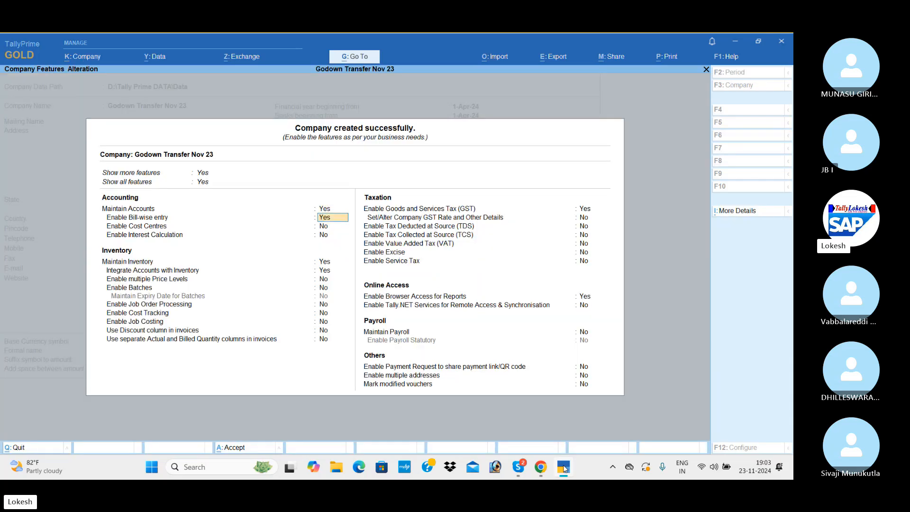
key(n)
key(Return)
key(Return)
key(Return)
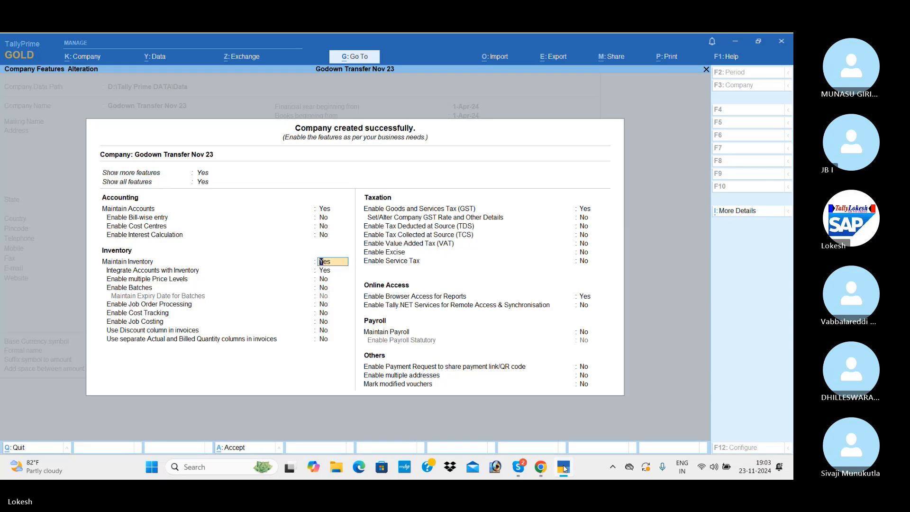
key(Return)
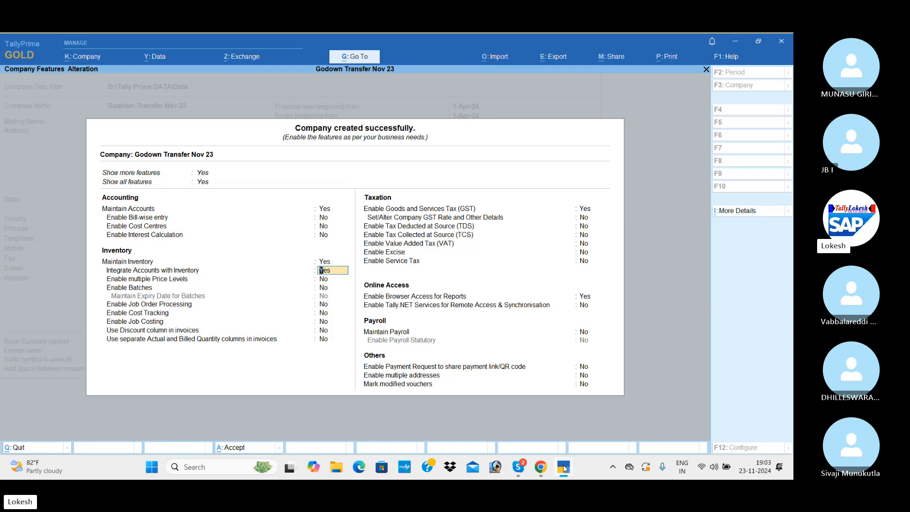
key(Return)
key(Return)
key(Return)
key(Return)
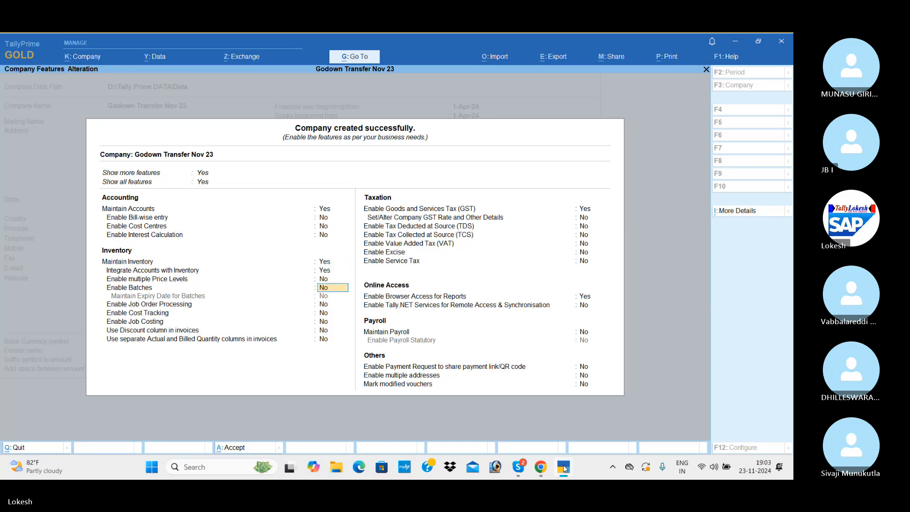
key(Return)
key(Return)
key(Return)
key(Return)
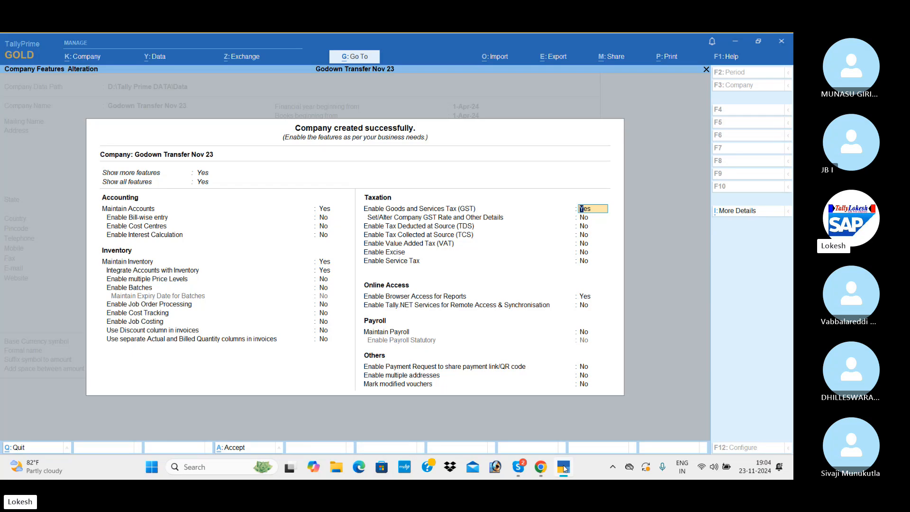
Keep GST enabled, enter 37 as the company's GSTIN/UIN, and save the GST details and company features
key(Return)
key(Return)
key(Return)
text(37)
key(Return)
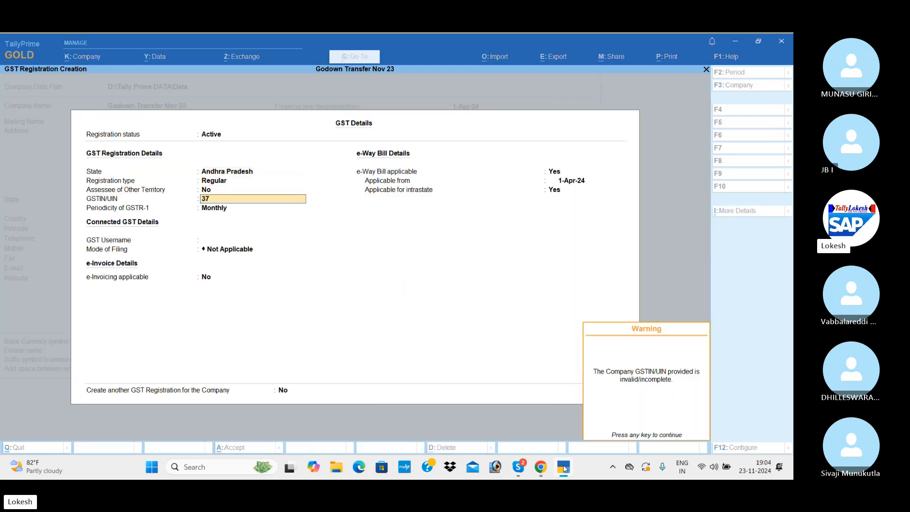
key(Return)
key(ctrl+a)
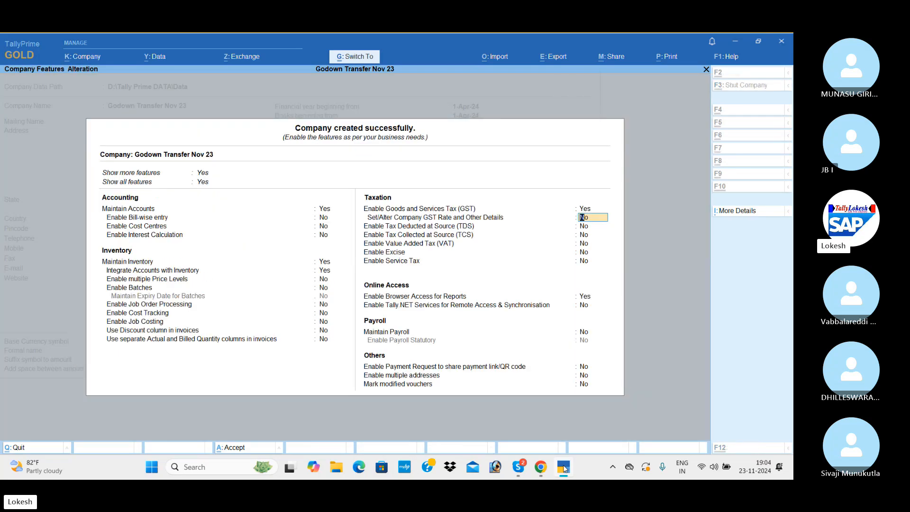
key(ctrl+a)
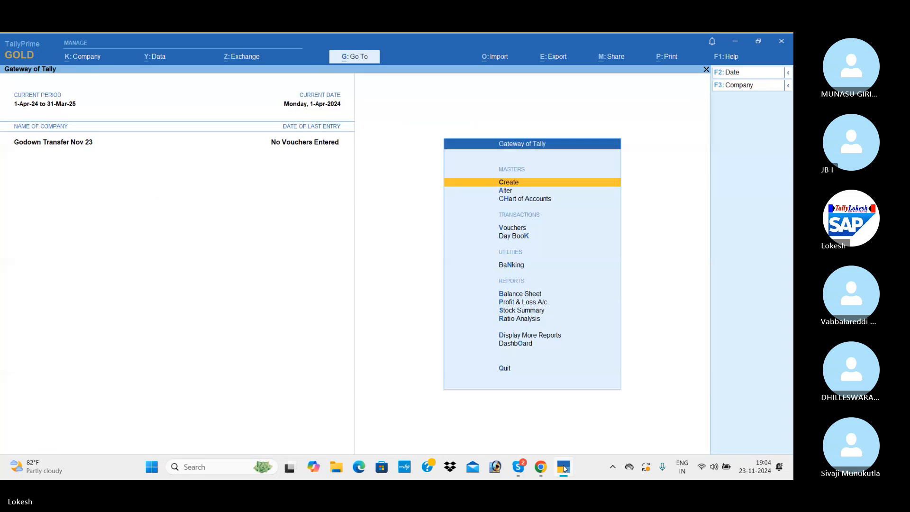
Create a ledger named Capital under Capital Account
key(Return)
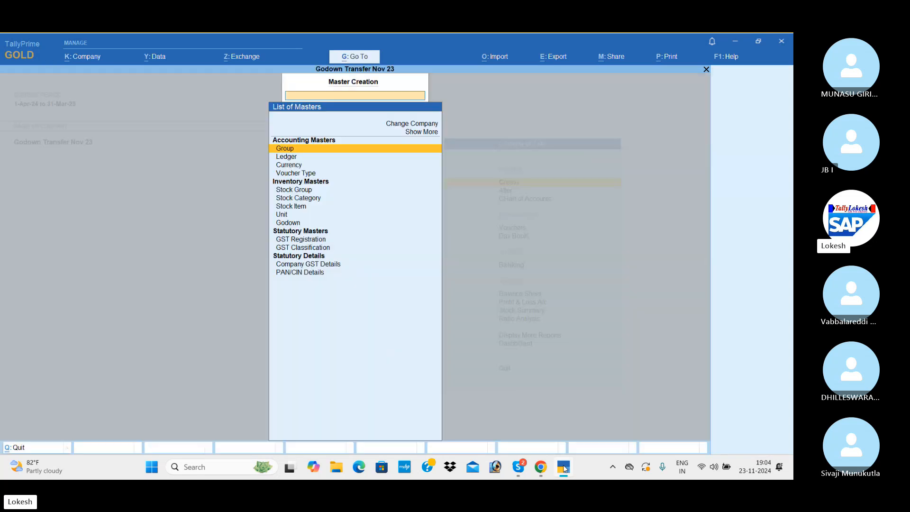
key(Down)
key(Return)
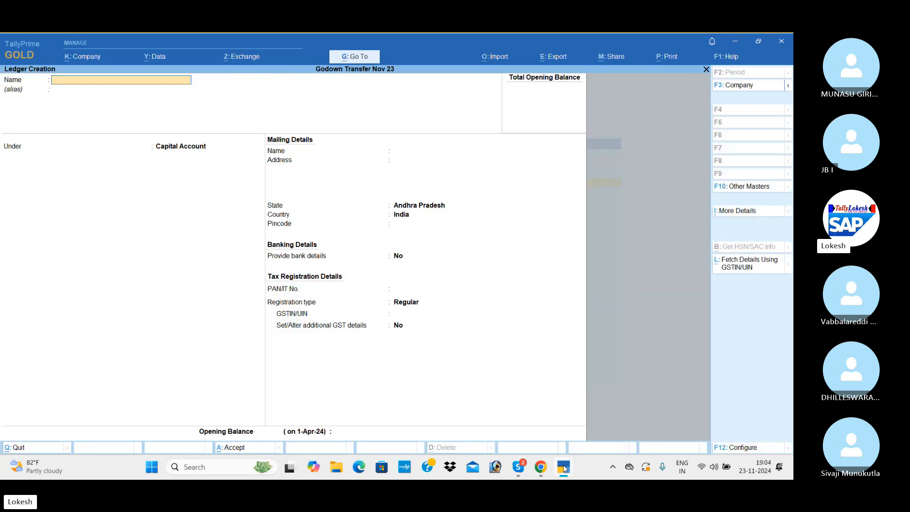
text(Capital)
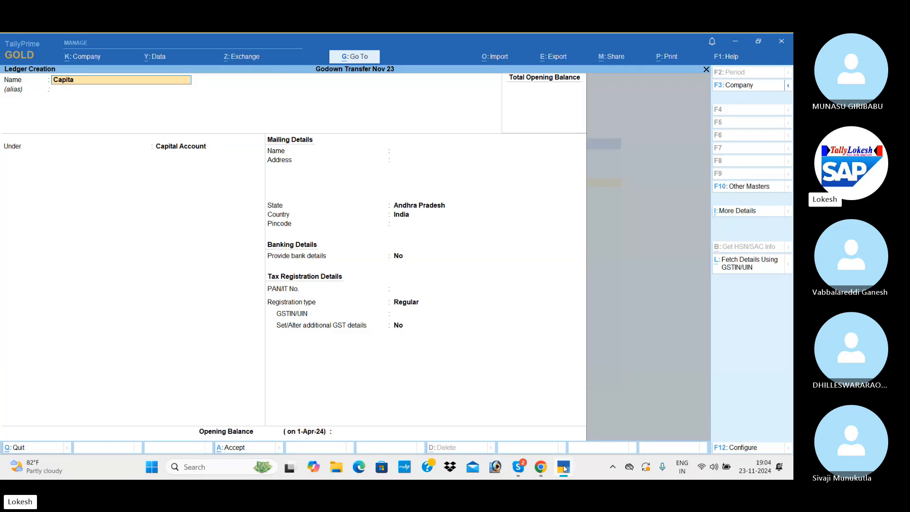
key(Return)
key(Return)
key(Return)
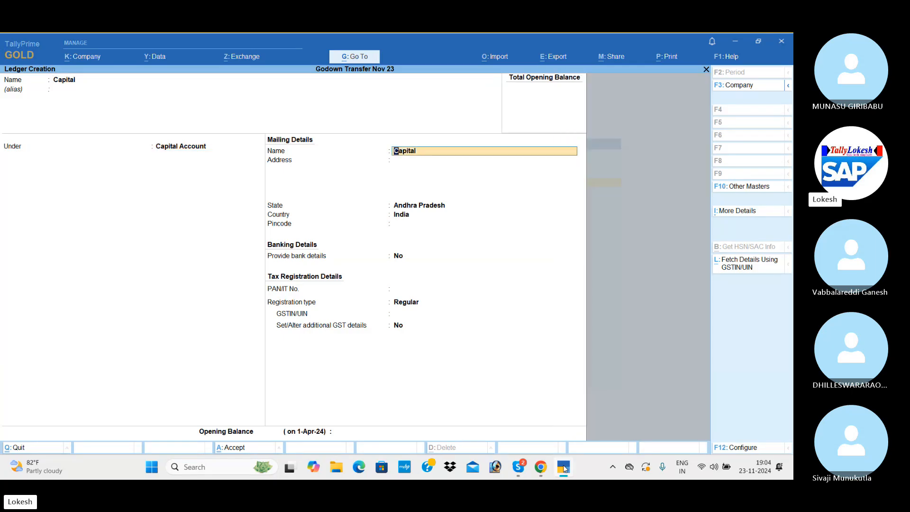
key(ctrl+a)
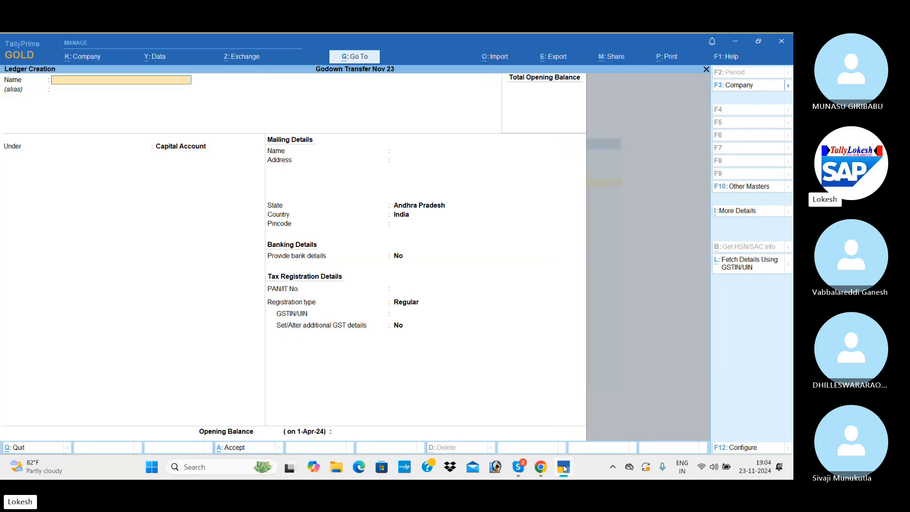
Name a new ledger Purchase and place it under the Purchase Accounts group
text(Purchase)
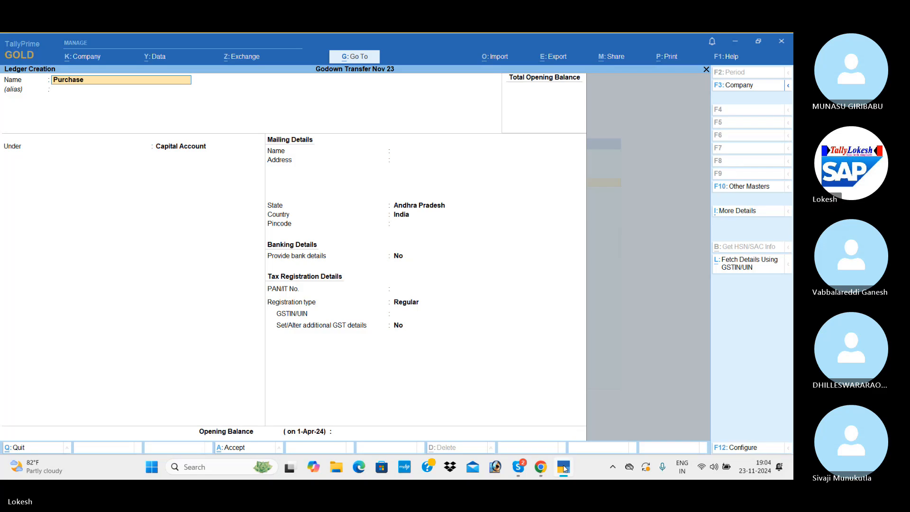
key(Return)
key(Return)
text(Pu)
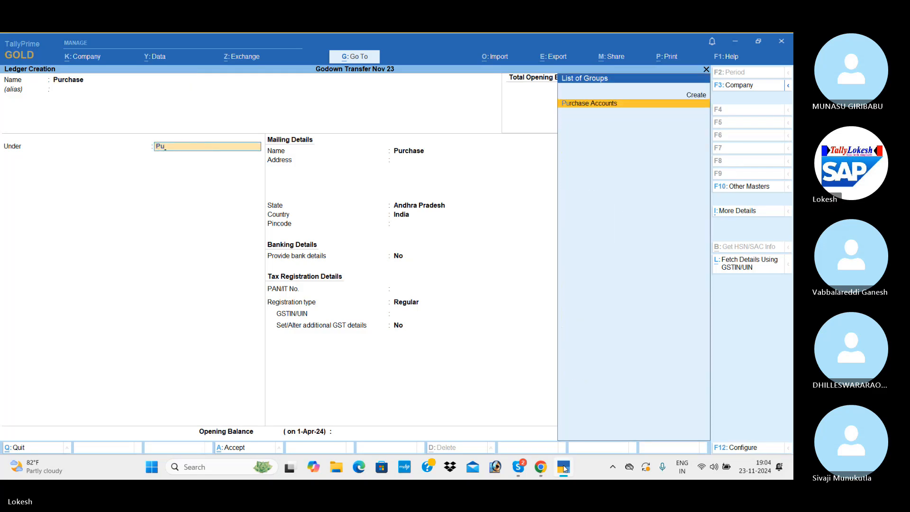
key(Return)
Set the Purchase ledger's type of supply to Goods, keep its other defaults, and save it
key(Return)
key(Return)
key(Return)
key(Return)
key(Return)
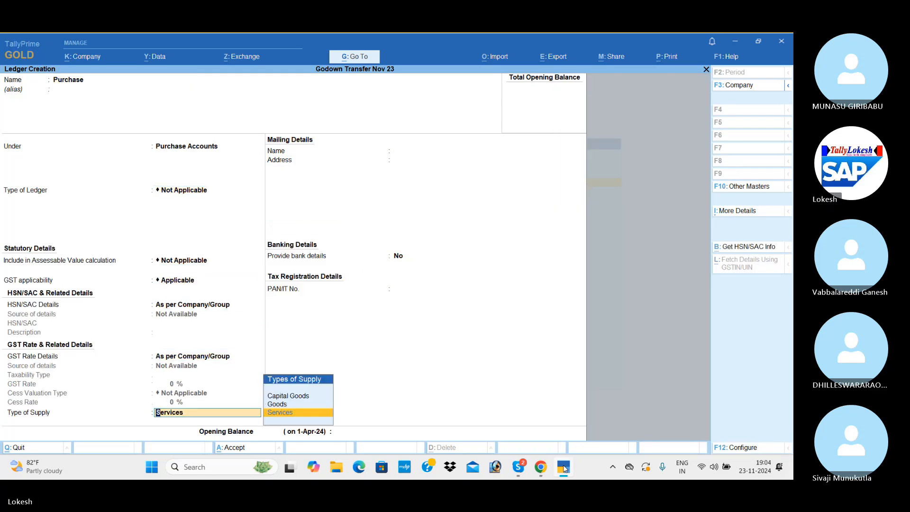
key(Up)
key(Return)
key(Return)
key(Return)
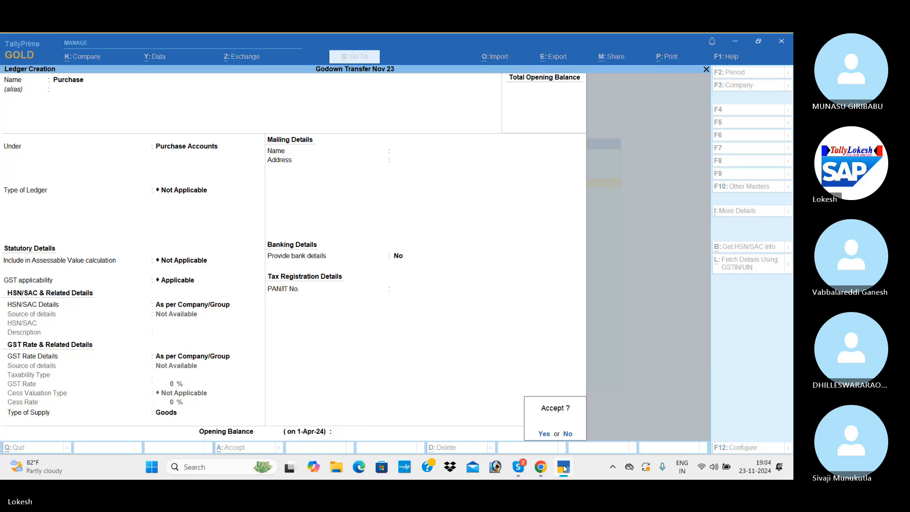
key(Return)
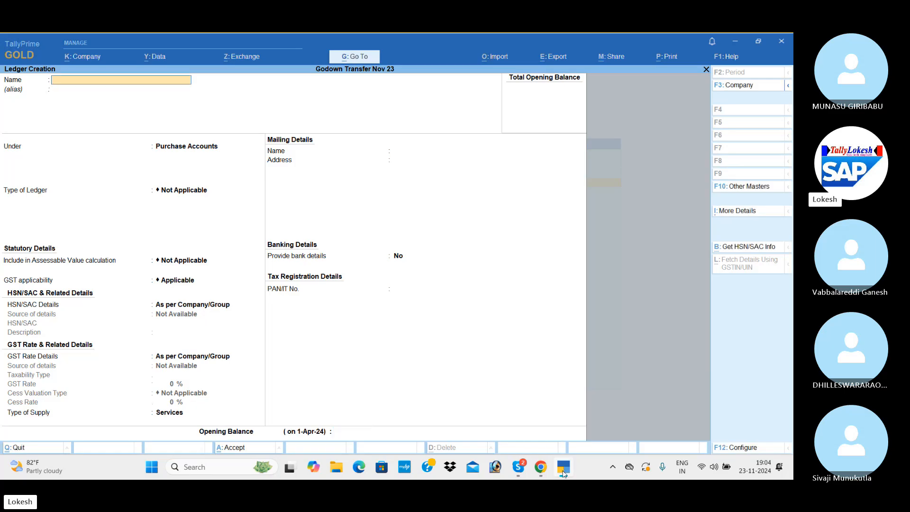
Name a new ledger Uni-Soft Computers and place it under the Sundry Creditors group
text(Uni-Soft)
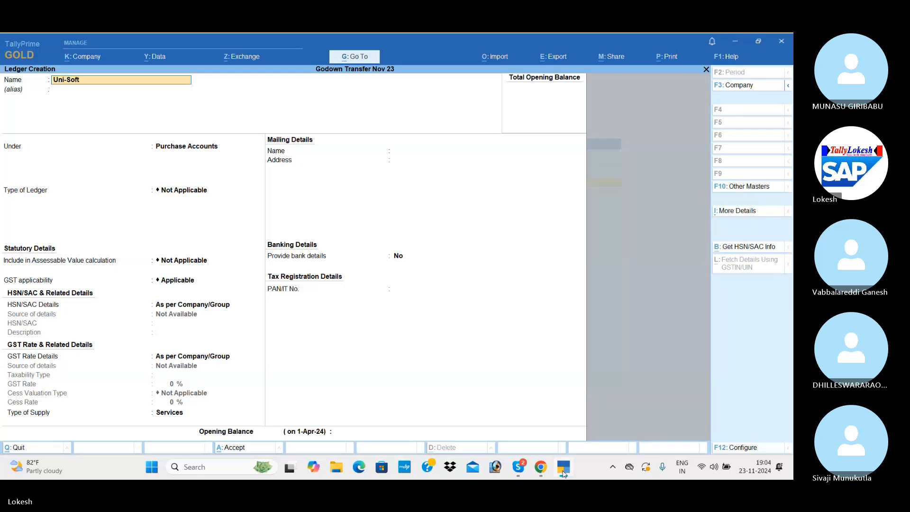
text( Computers)
key(Return)
text(Sun)
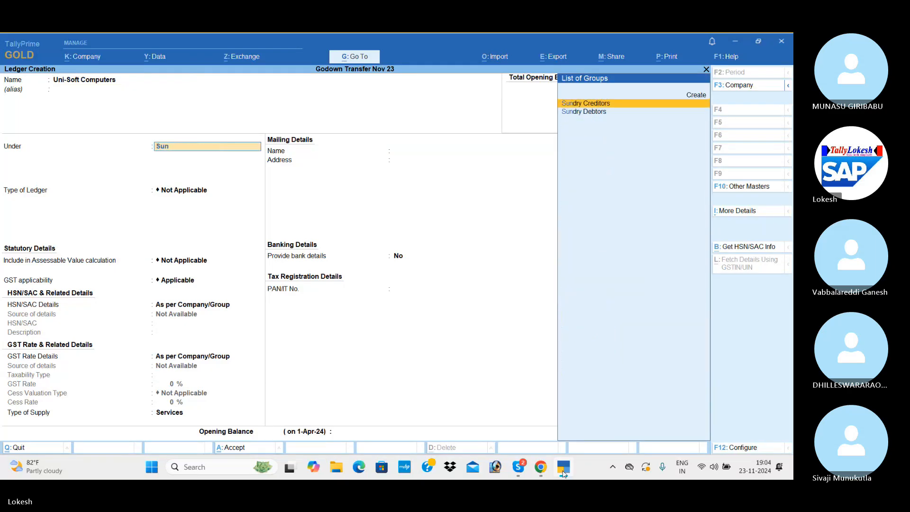
key(Return)
Keep the Uni-Soft Computers ledger's registration type as Regular, enter 37 as its GSTIN/UIN, and save the ledger
key(Return)
key(Return)
key(Return)
key(Return)
key(Return)
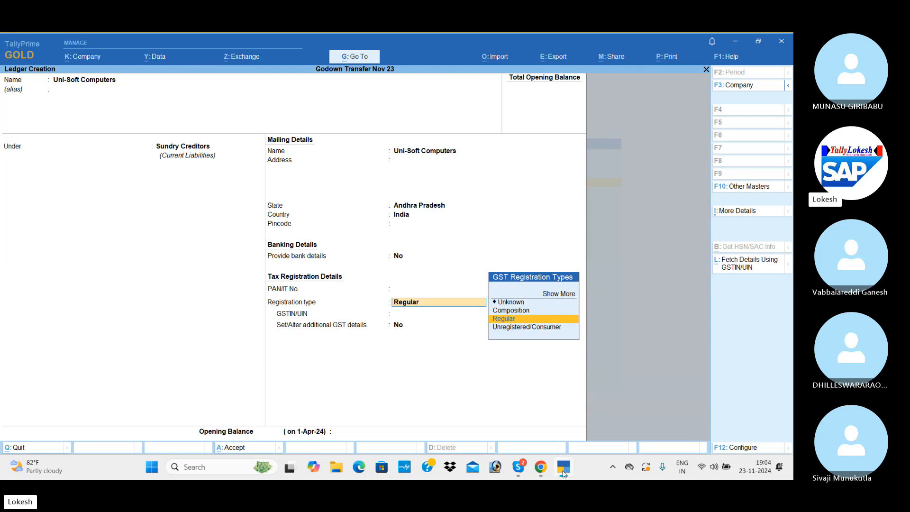
key(Return)
text(37)
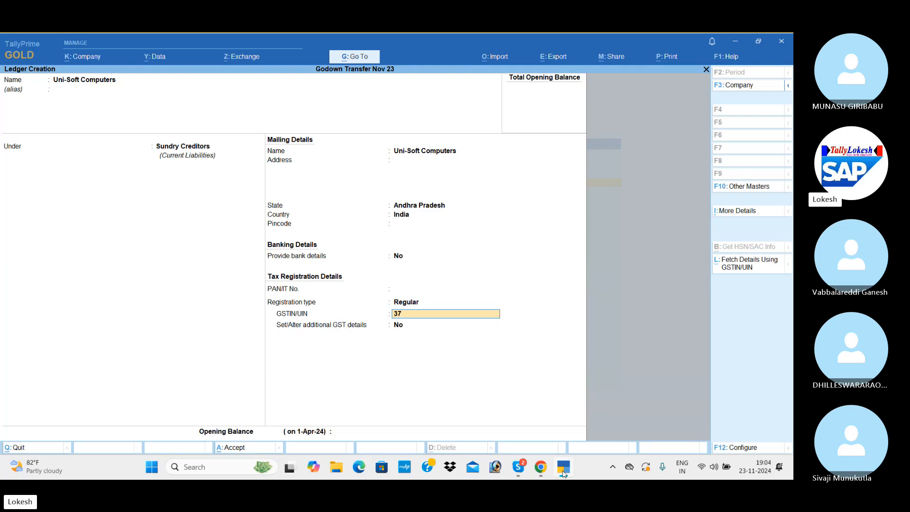
key(Return)
key(ctrl+a)
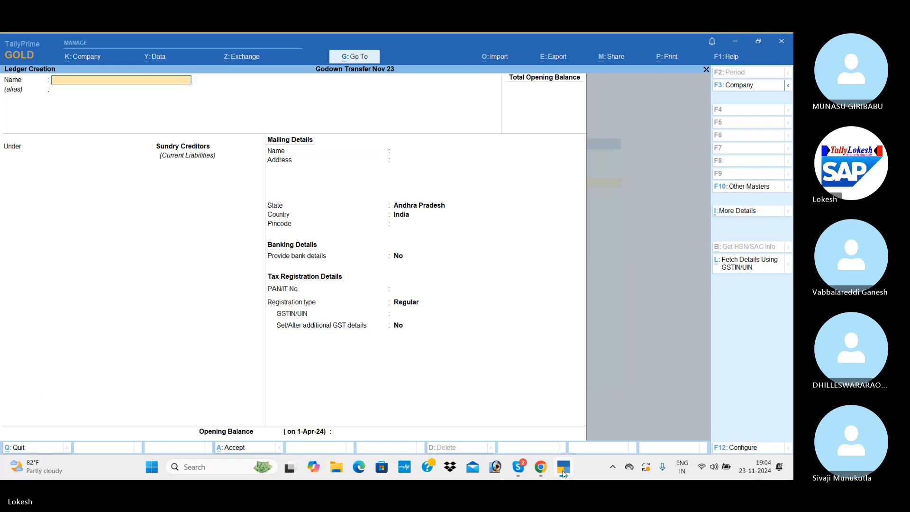
Create a ledger named Furnituer under the Fixed Assets group and save it with its other defaults
text(Furnituer)
key(Return)
key(Return)
text(f)
key(Return)
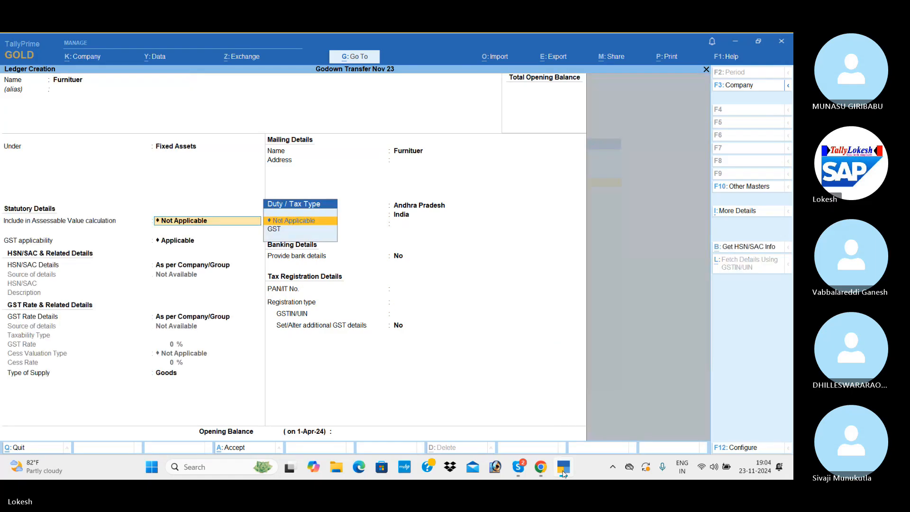
key(ctrl+a)
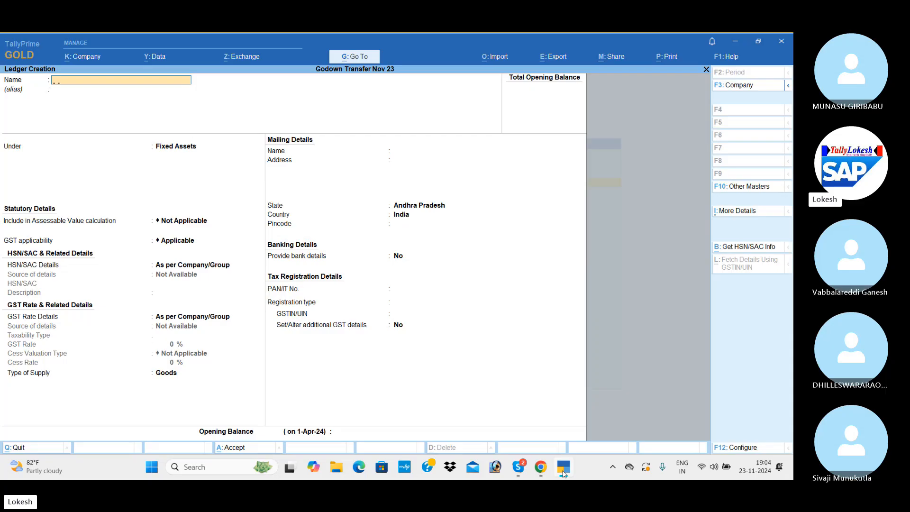
Create a ledger named Sri Furnitue under the Sundry Creditors group and save it with its default details
text(Sri Furnitue)
key(Return)
key(Return)
text(Su)
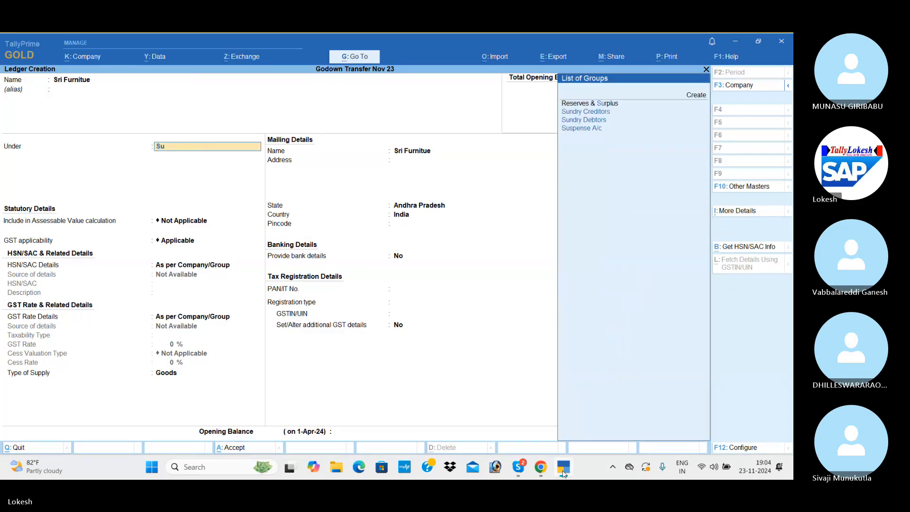
text(n)
key(Return)
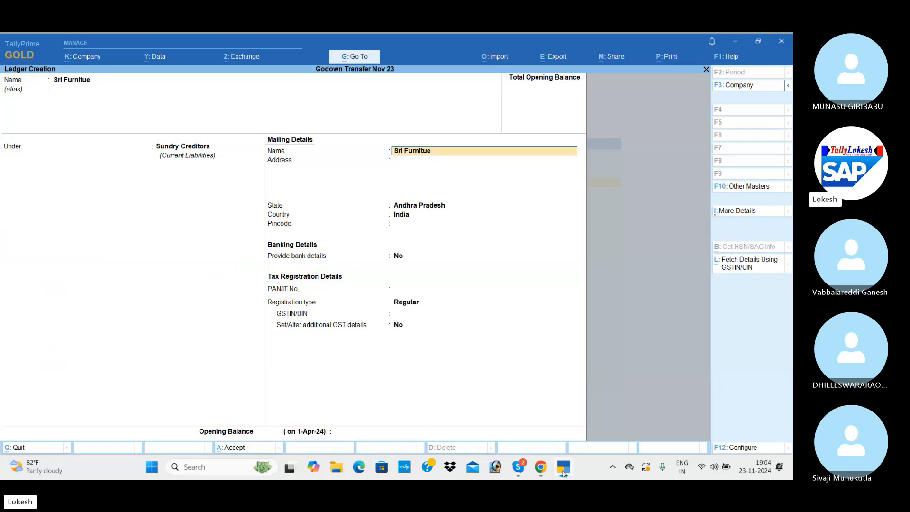
key(ctrl+a)
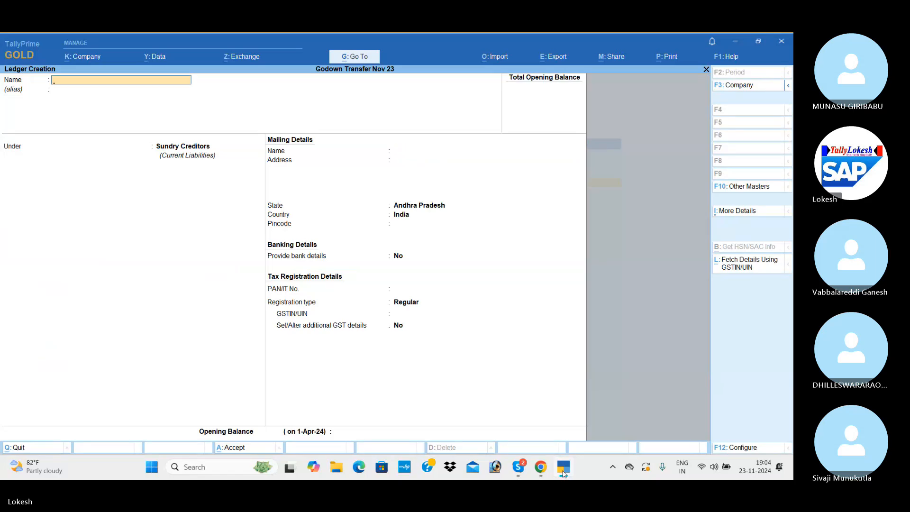
Create a ledger named Sbi Bank under the Bank Accounts group and save it without further bank details
text(Sbi Bank)
key(Return)
key(Return)
text(B)
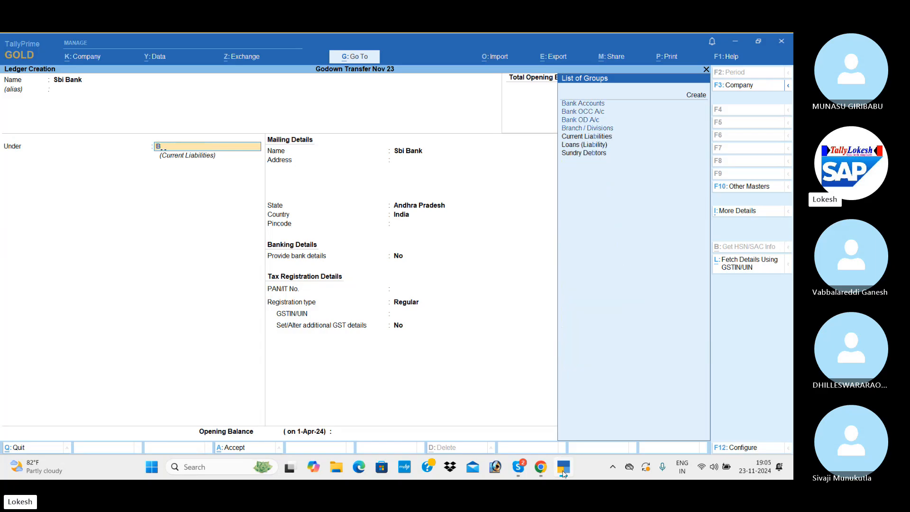
text(a)
key(Return)
key(ctrl+a)
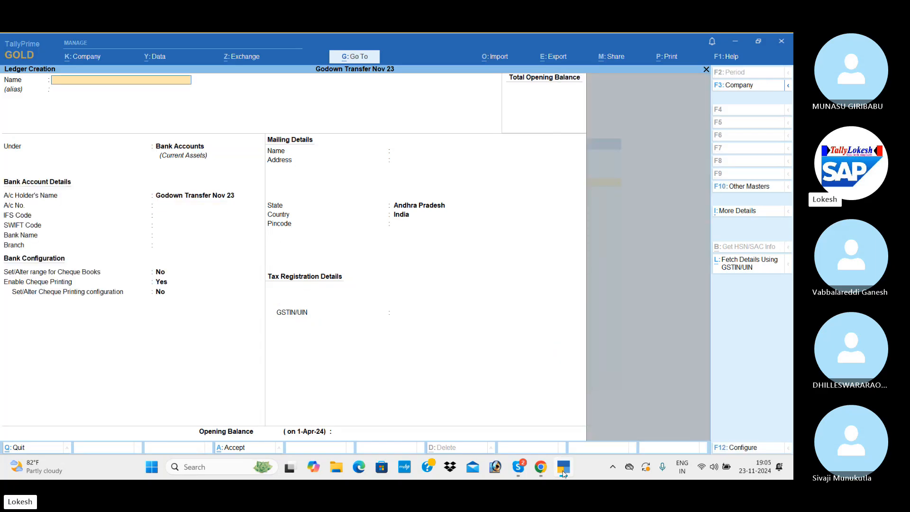
Create a ledger named Traveling Exp under the Indirect Expenses group and save it with its other defaults
text(Trav)
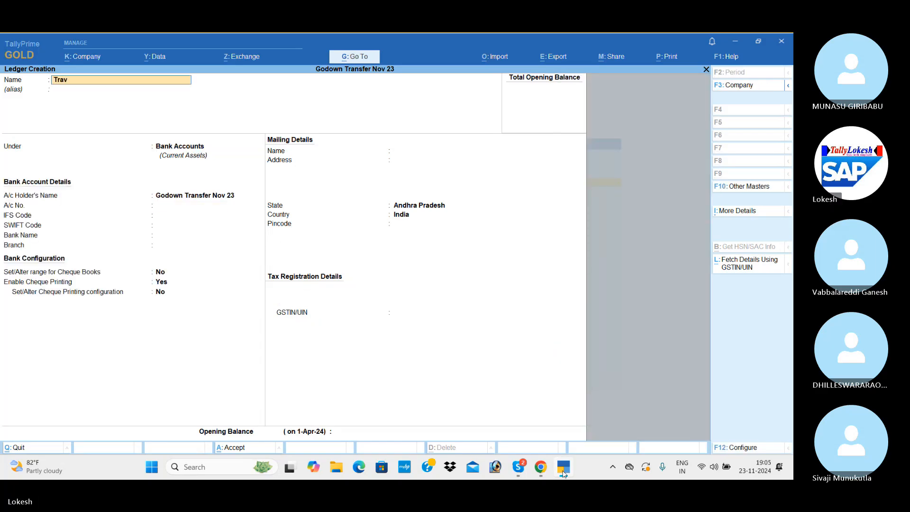
text(eling Exp)
key(Return)
text(Ind)
key(Return)
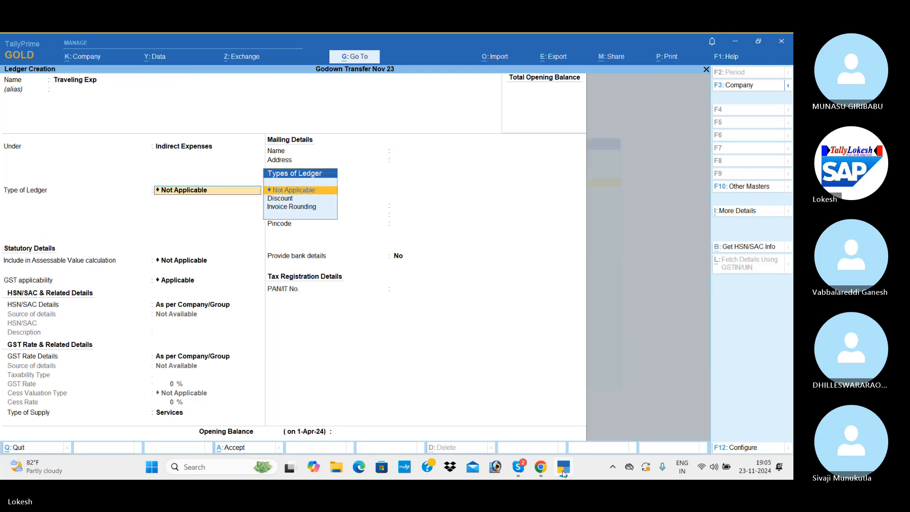
key(ctrl+a)
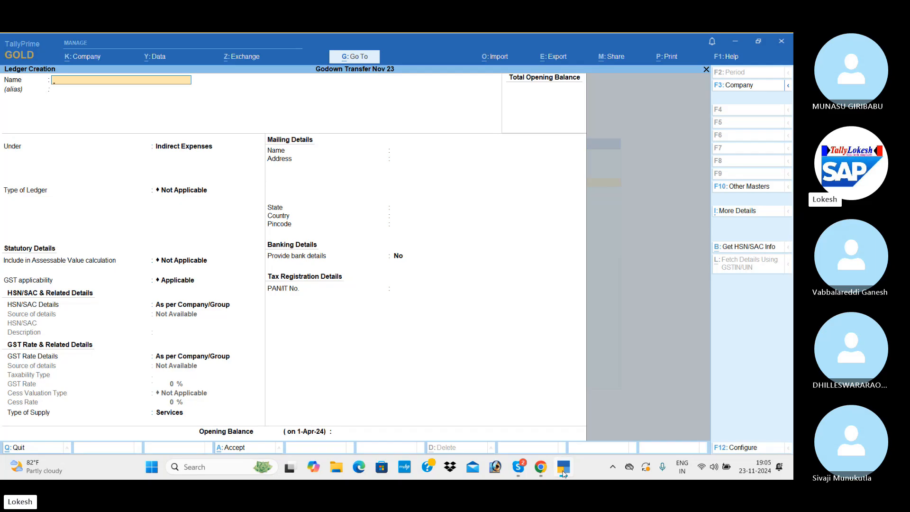
Leave ledger creation and create a simple unit with the symbol nos and the NOS unit quantity code
key(Escape)
key(y)
key(Down)
key(Down)
key(Down)
key(Down)
key(Down)
key(Down)
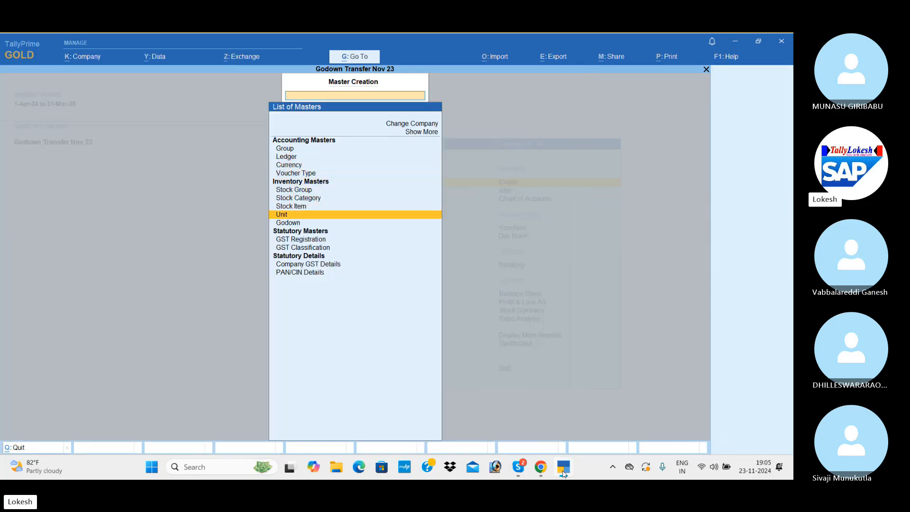
key(Return)
text(nos)
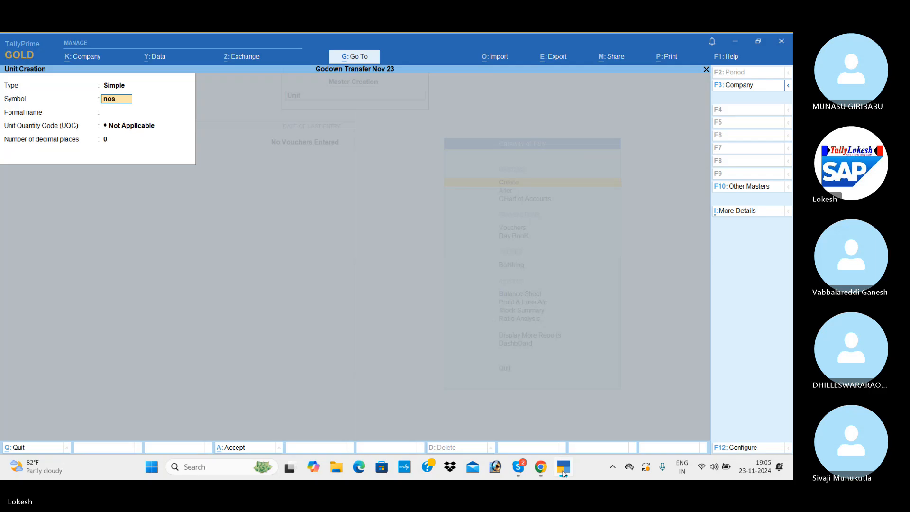
key(Return)
key(Return)
text(nos)
key(Return)
key(Return)
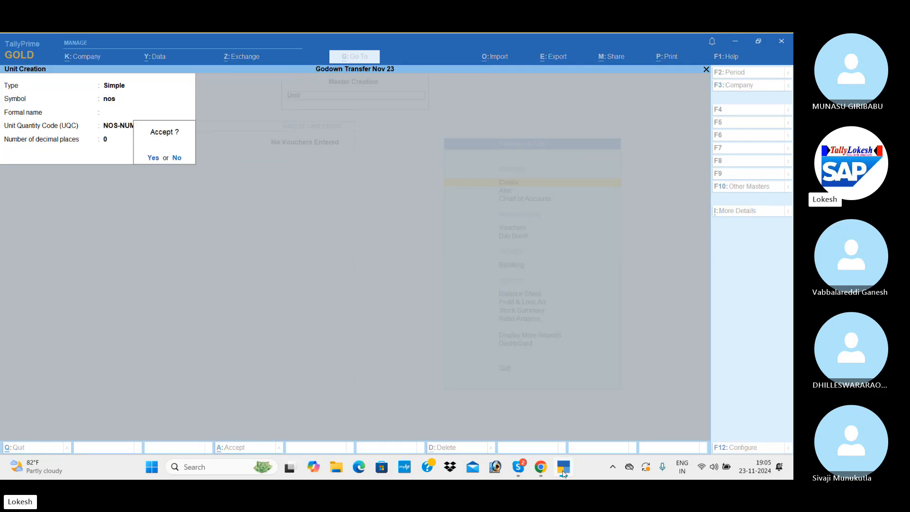
key(Return)
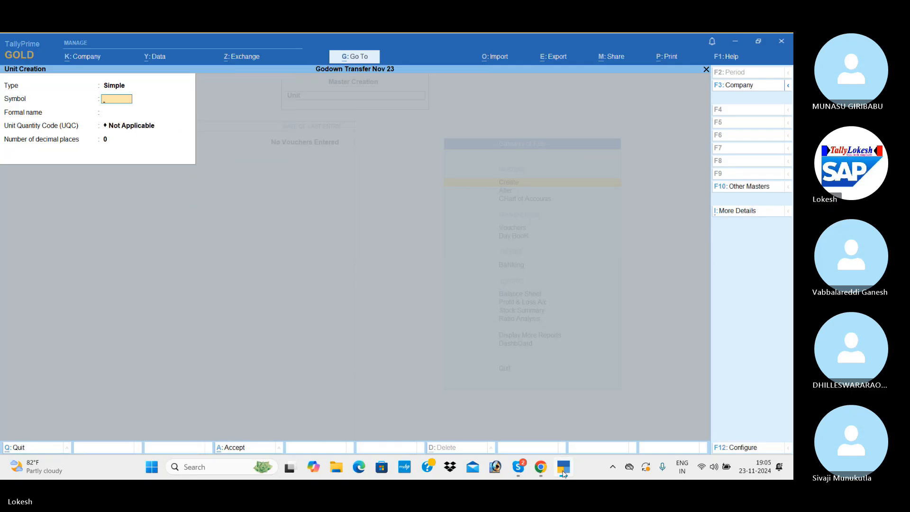
Start a new stock item named Hard Disk under Primary and set its unit to nos
key(Escape)
key(Return)
key(Up)
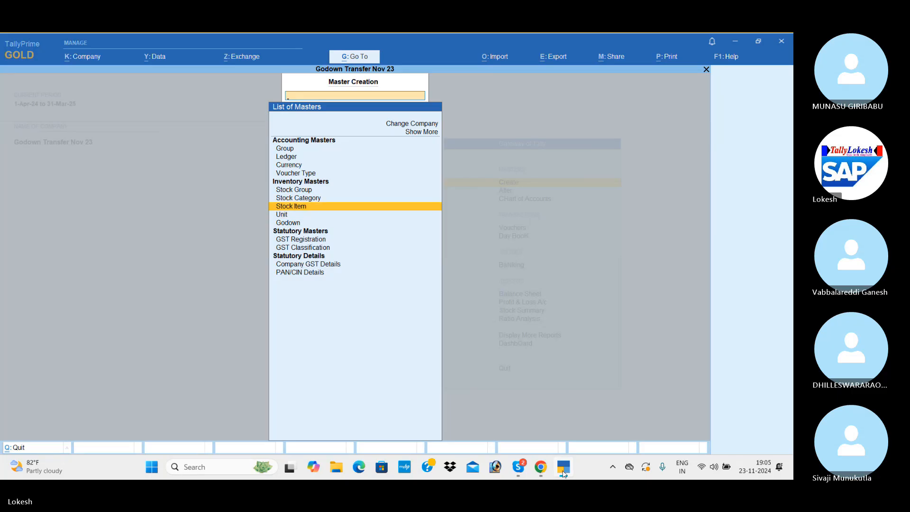
key(Return)
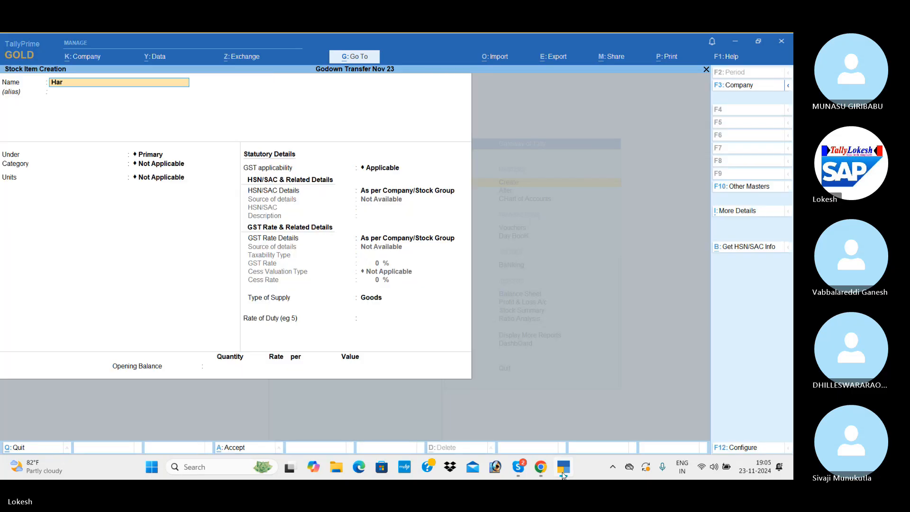
text(Hard disk)
key(Return)
key(Return)
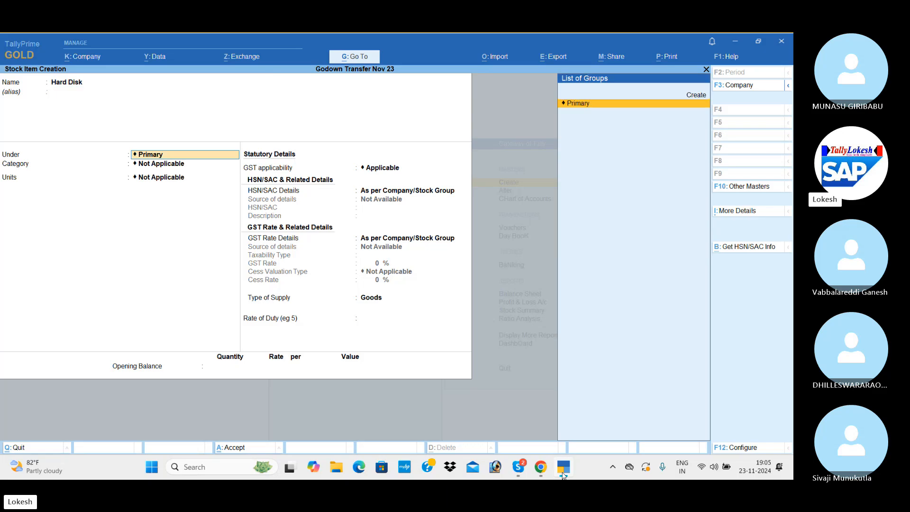
key(Return)
key(Return)
key(Down)
key(Return)
Specify the Hard Disk item's HSN/SAC details directly, with 74854 as the code
key(Return)
key(Return)
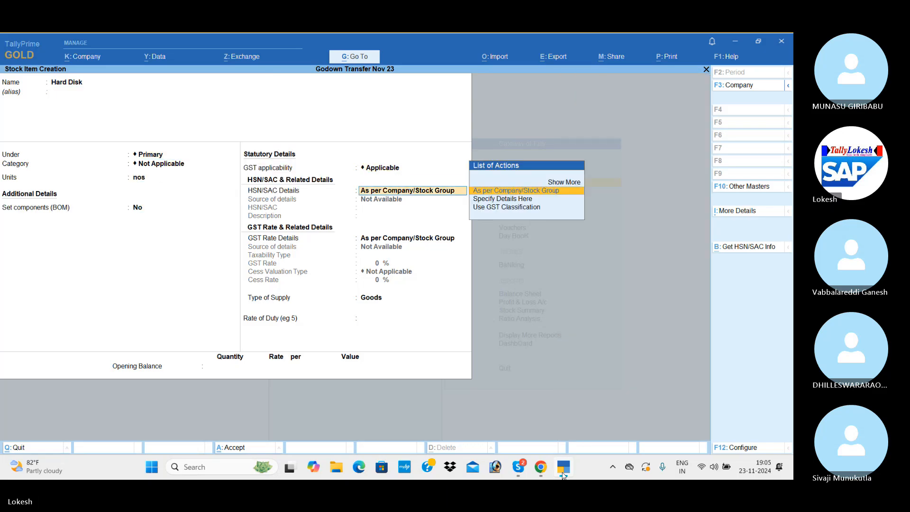
key(Down)
key(Return)
text(74854)
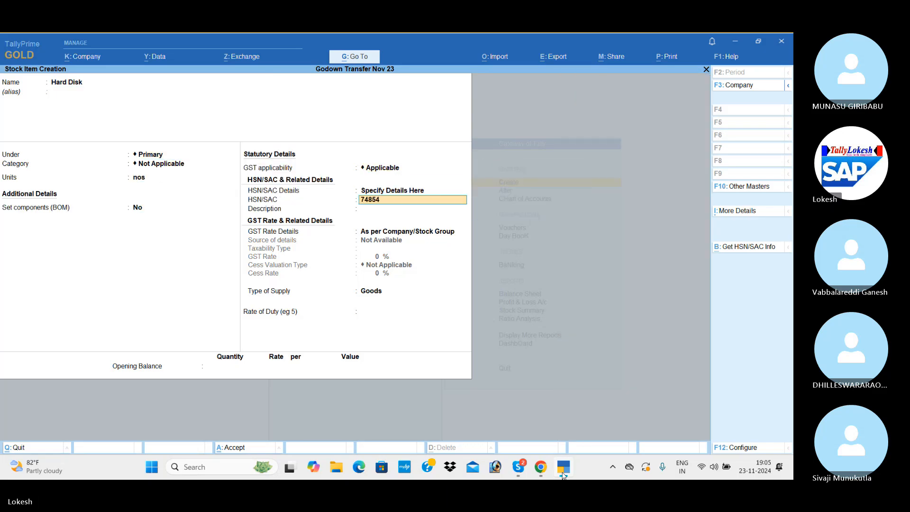
key(Return)
Specify the Hard Disk item's GST rate details as Taxable at 18% and save the item
key(Return)
key(Return)
key(Return)
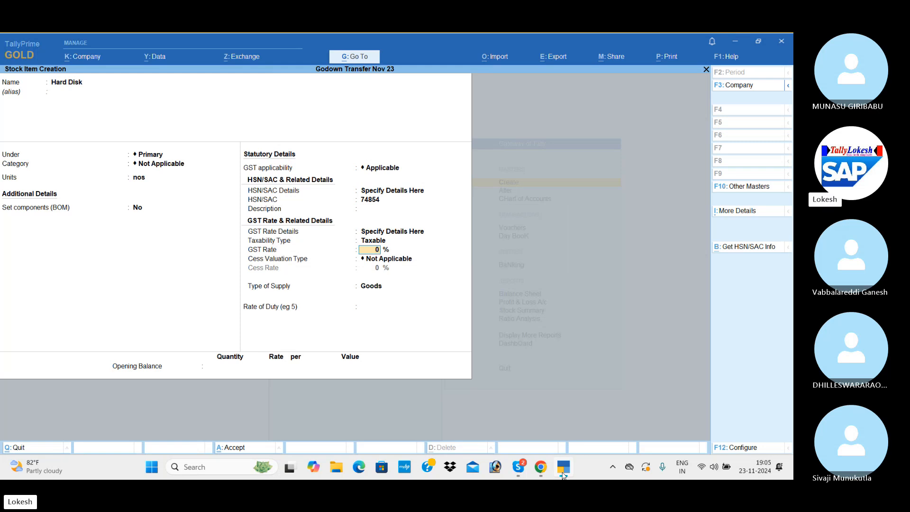
text(18)
key(Return)
key(Return)
key(Return)
key(Return)
key(Return)
key(Return)
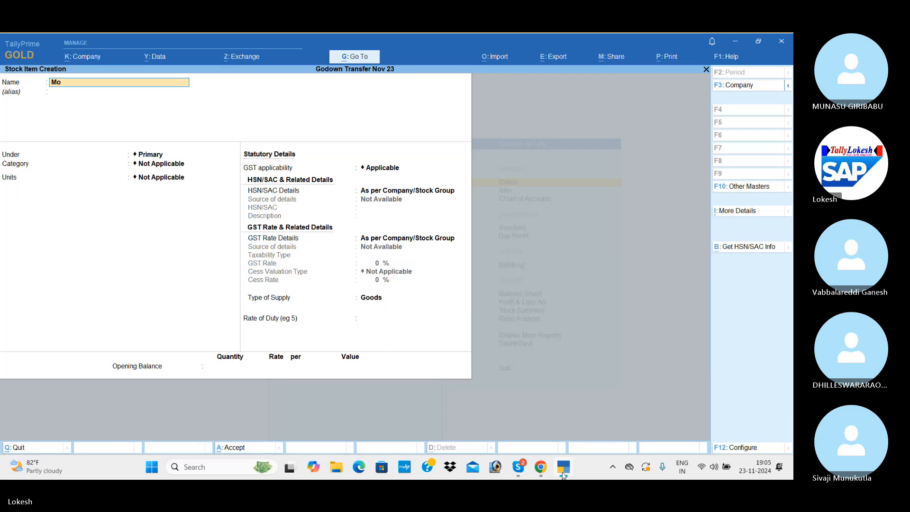
Name the next stock item Monitor, keep it under Primary, and set its unit to nos
key(Return)
key(Return)
key(Return)
key(Return)
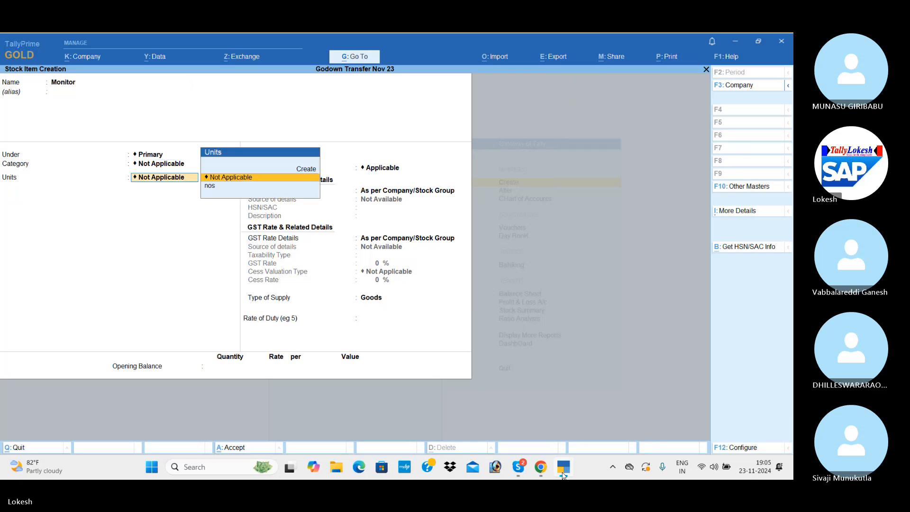
key(Down)
key(Return)
Specify the Monitor item's HSN/SAC details directly, with 9856 as the code
key(Return)
key(Return)
key(Down)
key(Return)
text(9)
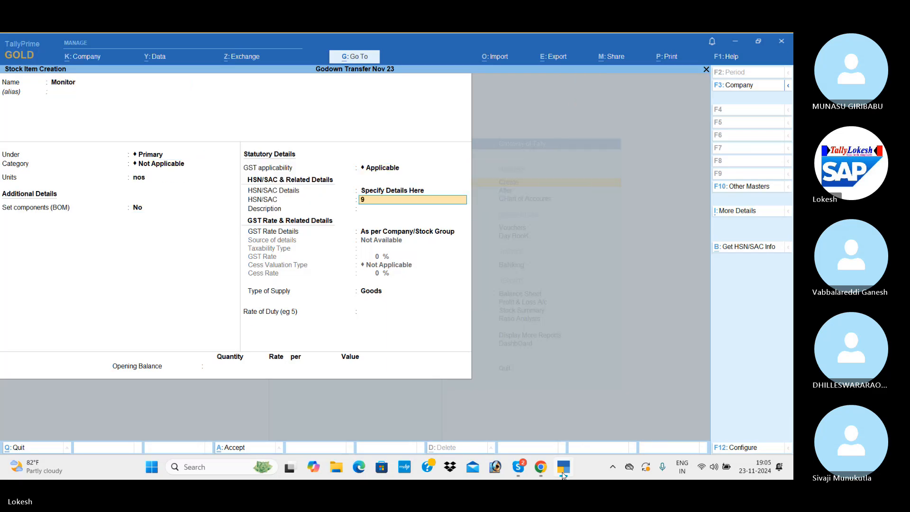
text(856)
key(Return)
key(Return)
Specify the Monitor item's GST rate details as Taxable at 18% and save the item
key(Return)
key(BackSpace)
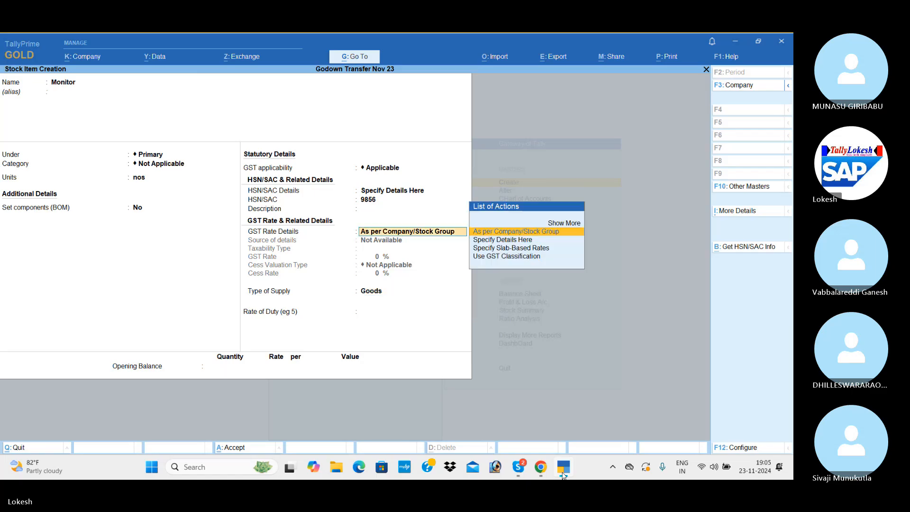
key(Down)
key(Return)
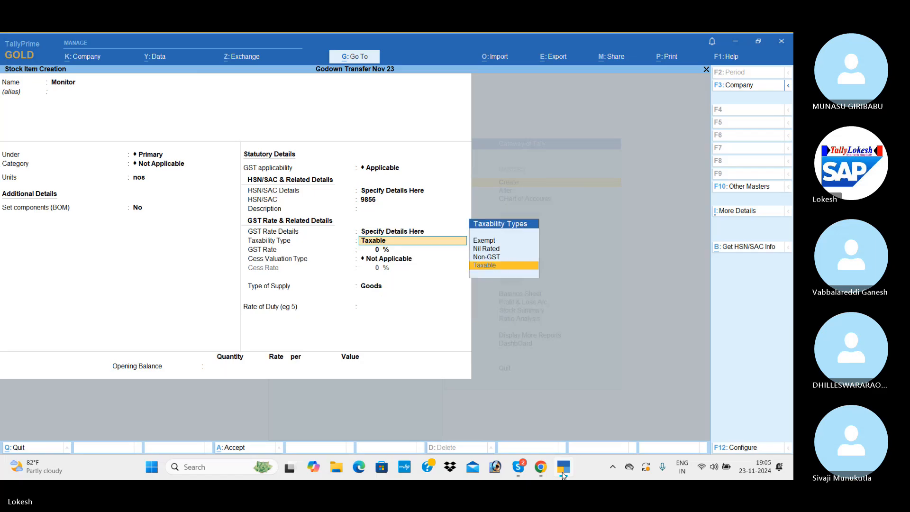
key(Return)
text(1)
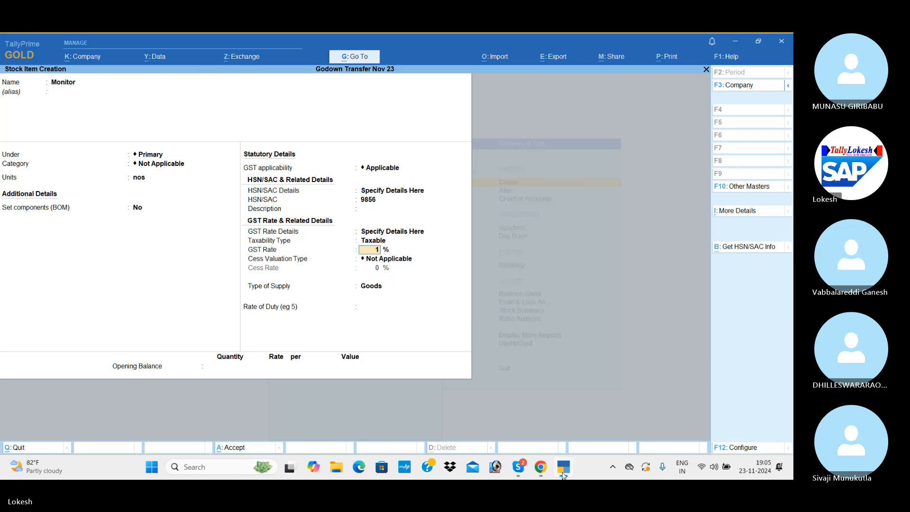
text(8)
key(Return)
key(Return)
key(Return)
key(Return)
key(Return)
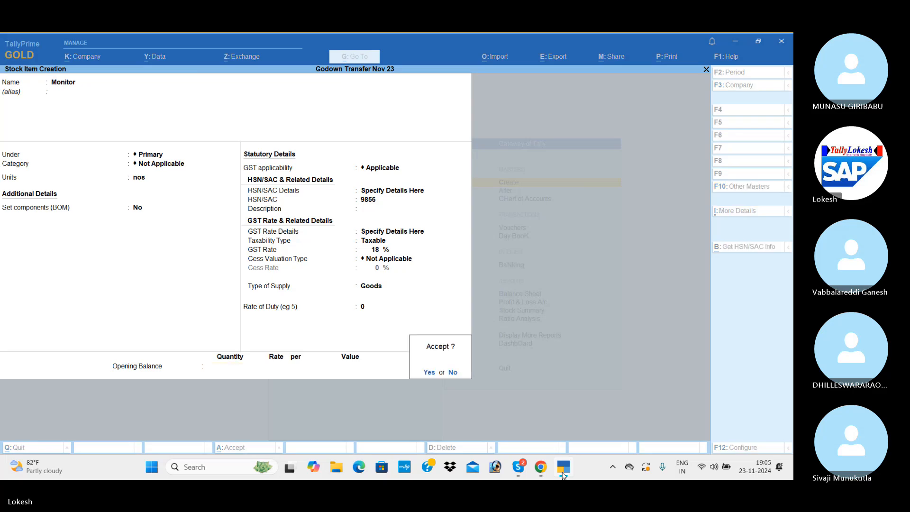
key(Return)
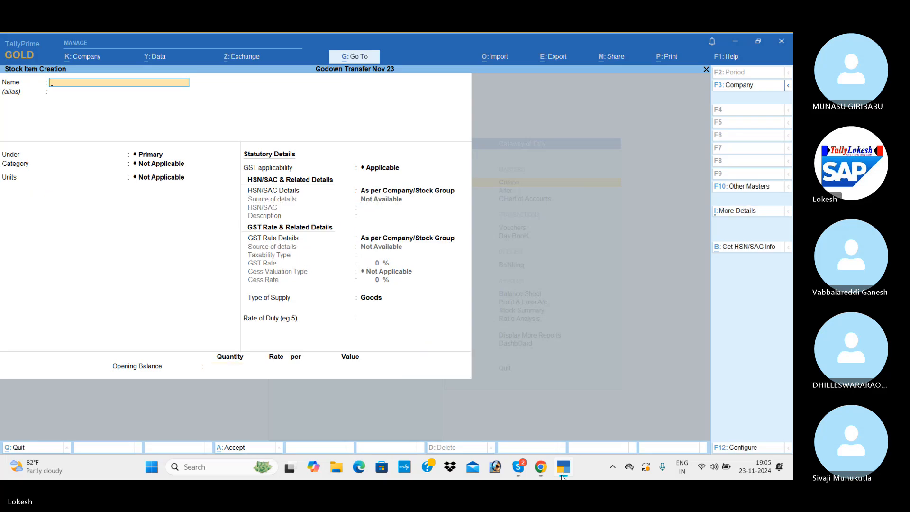
Name the next stock item Processor Athlon, keep it under Primary, and set its unit to nos
text(Processor athlon)
key(Return)
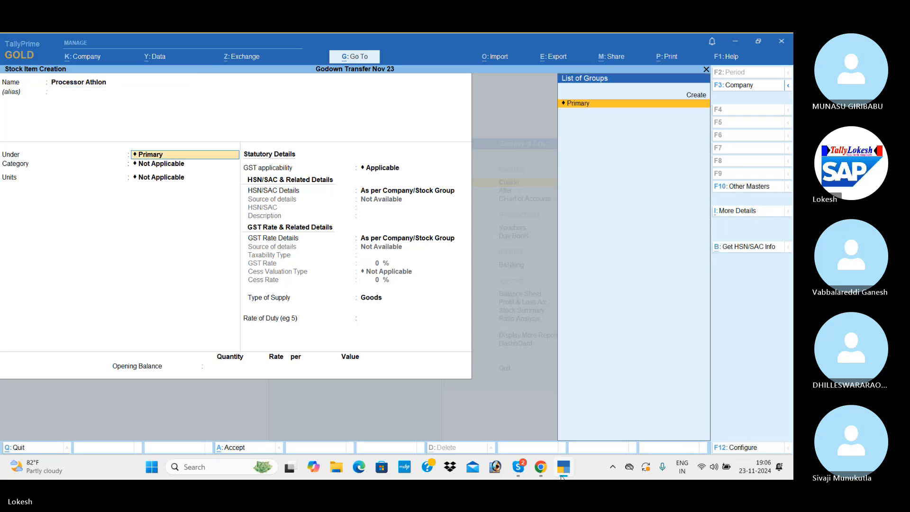
key(Return)
key(Return)
key(Down)
key(Return)
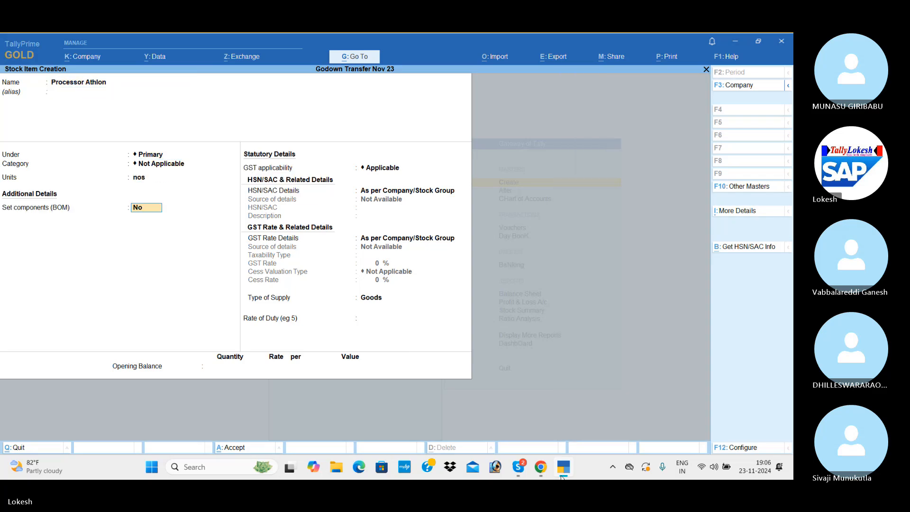
Specify the Processor Athlon item's HSN/SAC details directly, with 9847 as the code
key(Return)
key(Return)
key(Down)
key(Return)
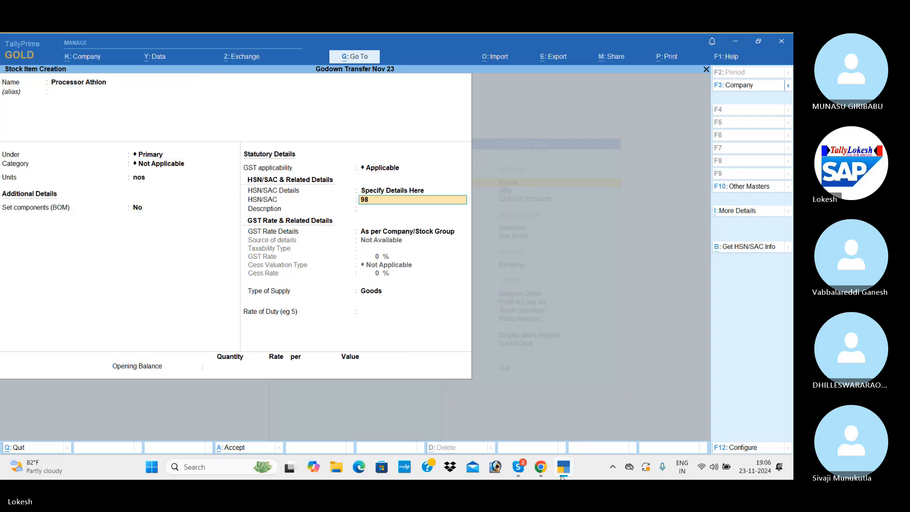
key(Return)
key(Return)
Specify the Processor Athlon item's GST rate details as Taxable at 18% and save the item
key(Down)
key(Return)
key(Return)
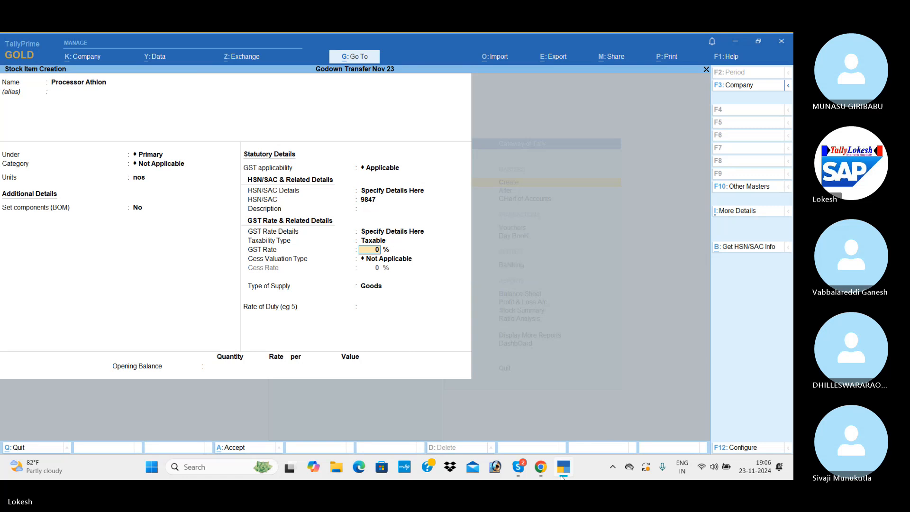
text(18)
key(Return)
key(Return)
key(Return)
key(Return)
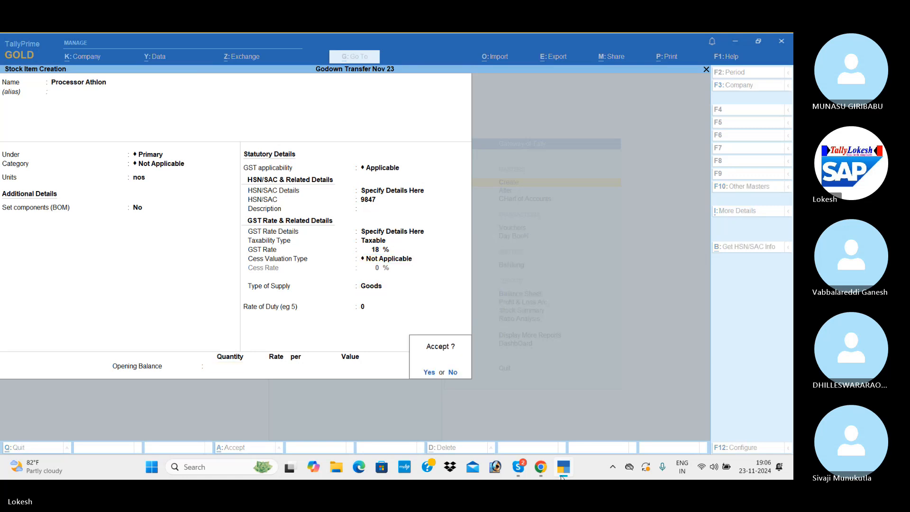
key(Return)
Name the next stock item Processor P4, keep it under Primary, and set its unit to nos
text(P)
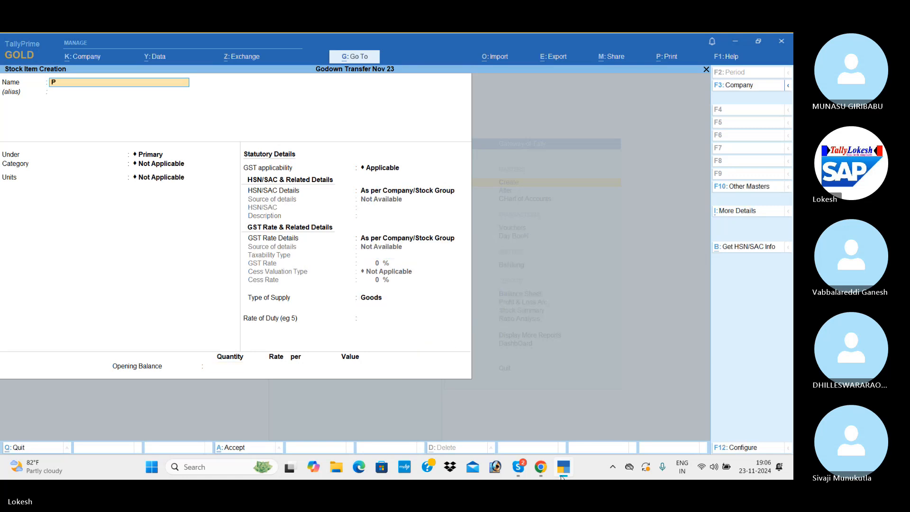
text(rocessor)
key(Return)
key(Return)
key(Return)
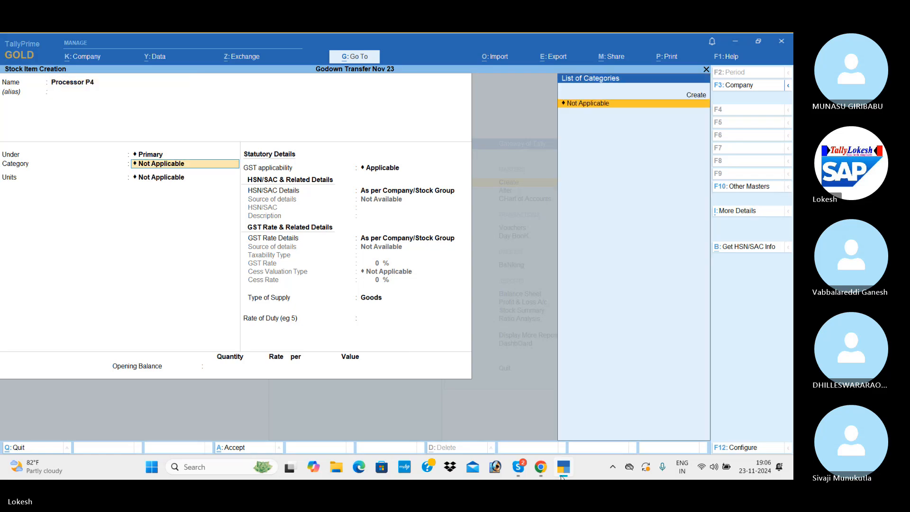
key(Return)
key(Down)
key(Return)
Specify the Processor P4 item's HSN/SAC details directly, with 98514 as the code
key(Return)
key(Return)
key(Down)
key(Return)
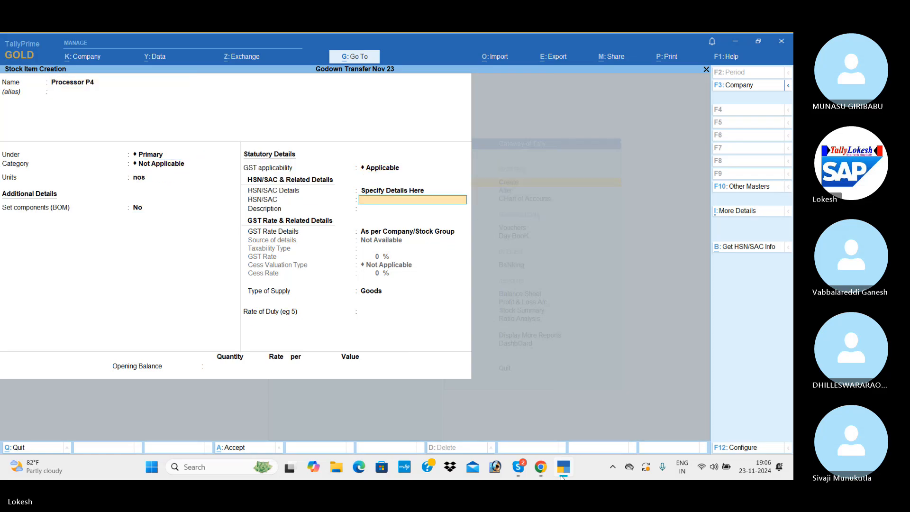
text(98514)
key(Return)
Specify the Processor P4 item's GST rate details as Taxable at 18% and save the item
key(Return)
key(Down)
key(Return)
key(Return)
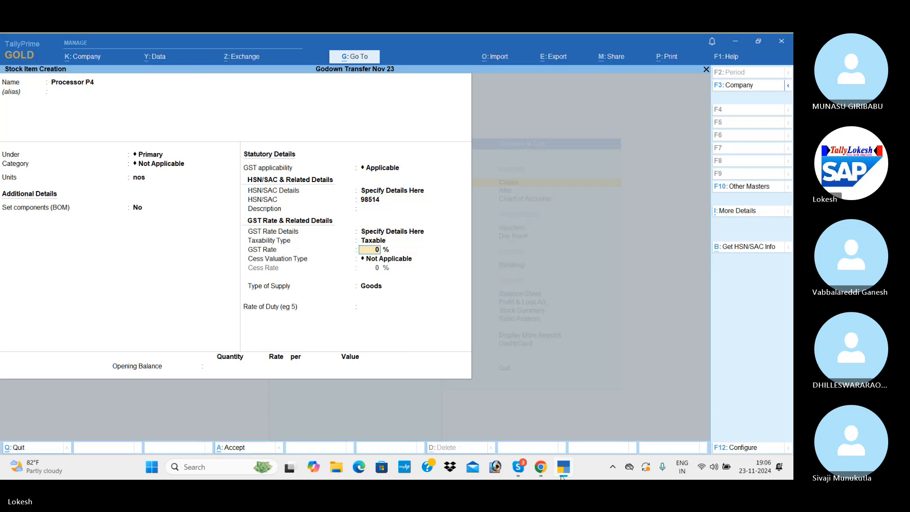
text(18)
key(Return)
key(Return)
key(Return)
key(Return)
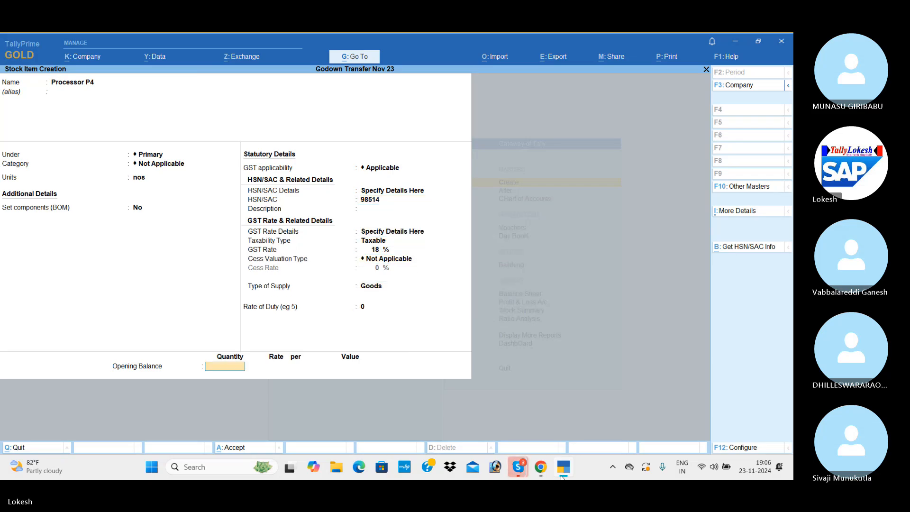
key(Return)
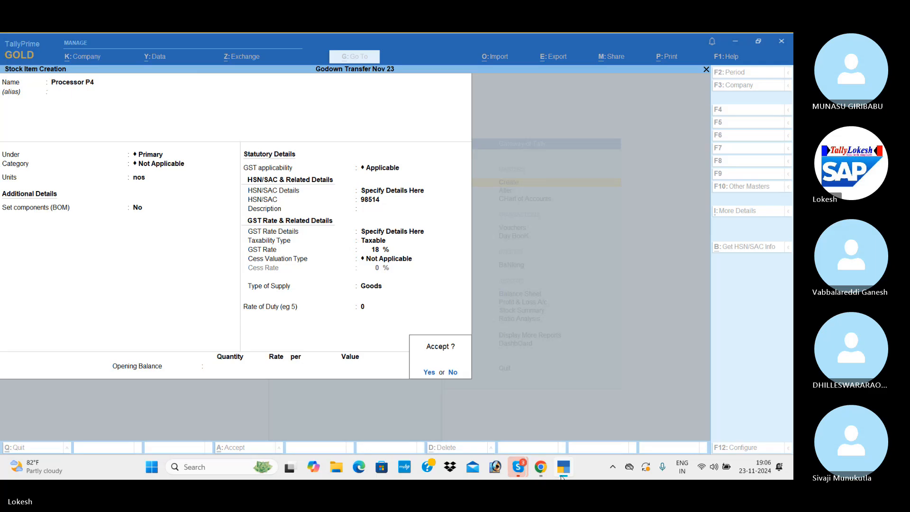
key(Return)
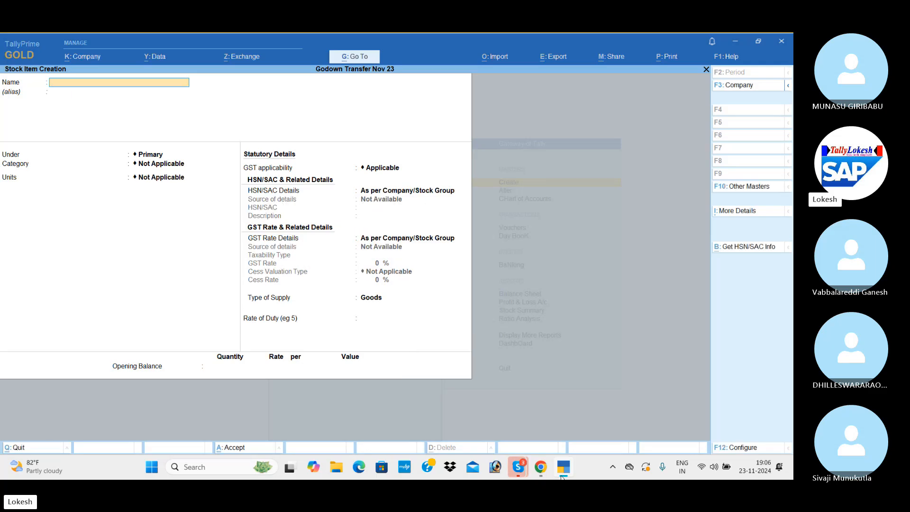
Name the next stock item Keyboard, keep it under Primary, and set its unit to nos
text(K)
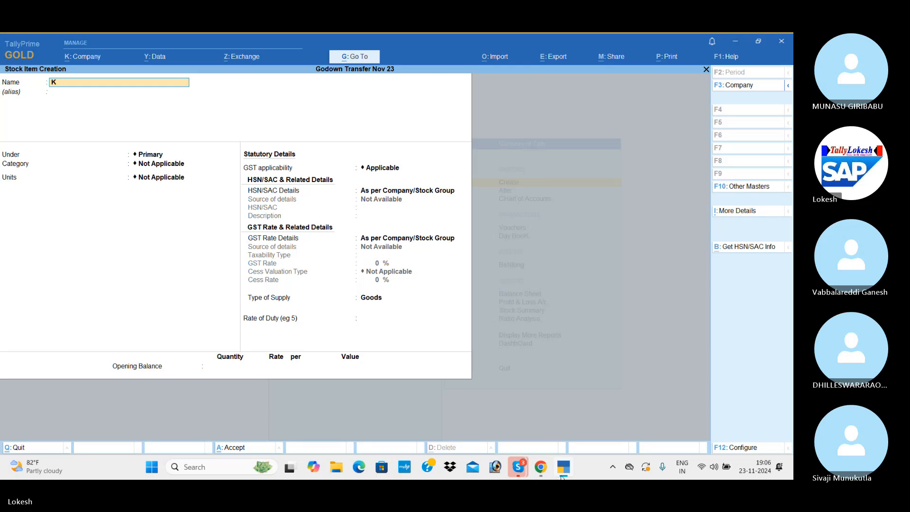
text(eyboa)
key(Return)
key(Return)
key(Return)
key(Return)
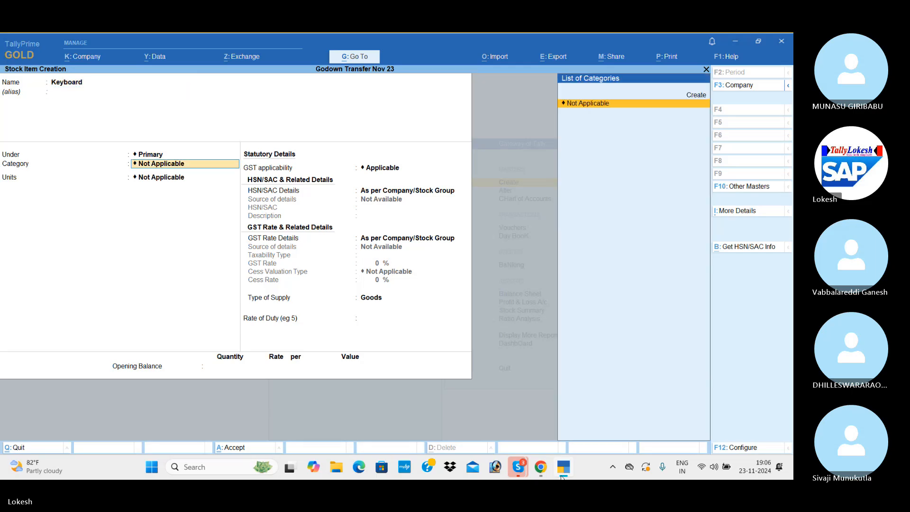
key(Down)
key(Return)
Specify the Keyboard item's HSN/SAC details directly, with 9854 as the code
key(Return)
key(Return)
key(Down)
key(Return)
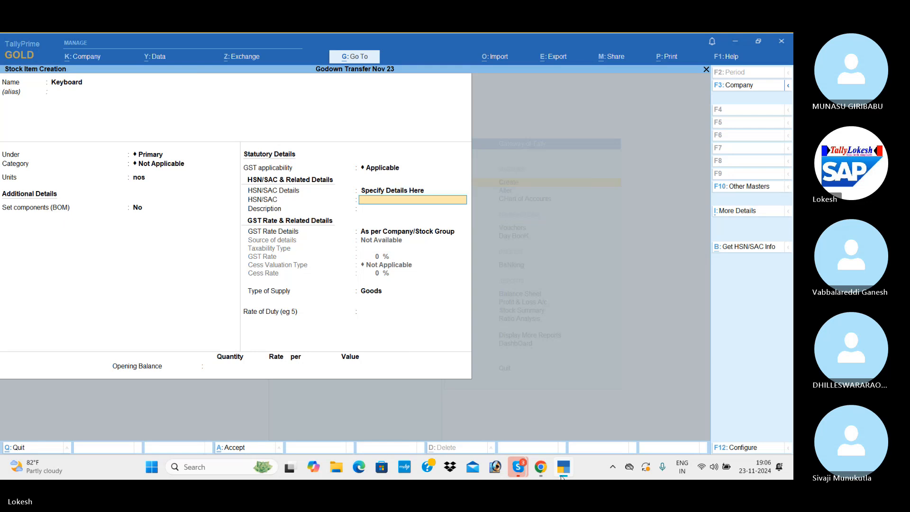
text(9854)
key(Return)
Specify the Keyboard item's GST rate details as Taxable at 18% and save the item
key(Return)
key(Down)
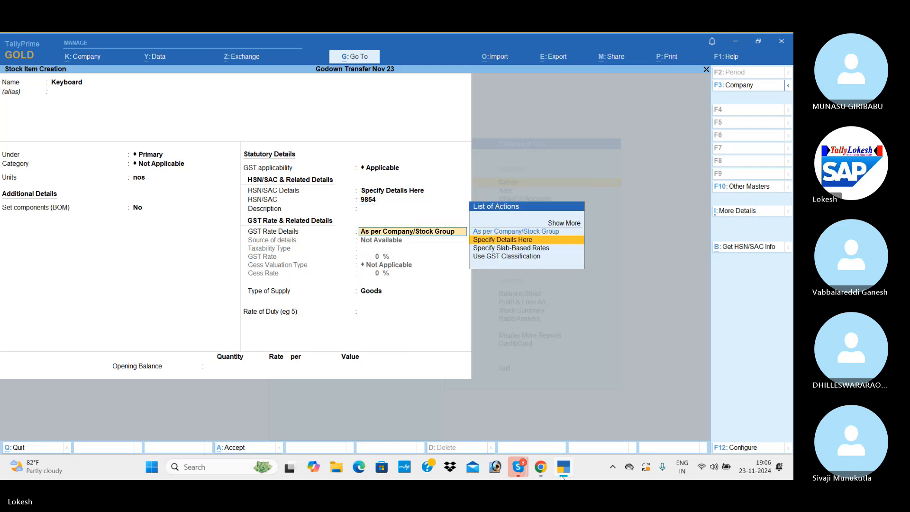
key(Return)
text(18)
key(Return)
key(Return)
key(Return)
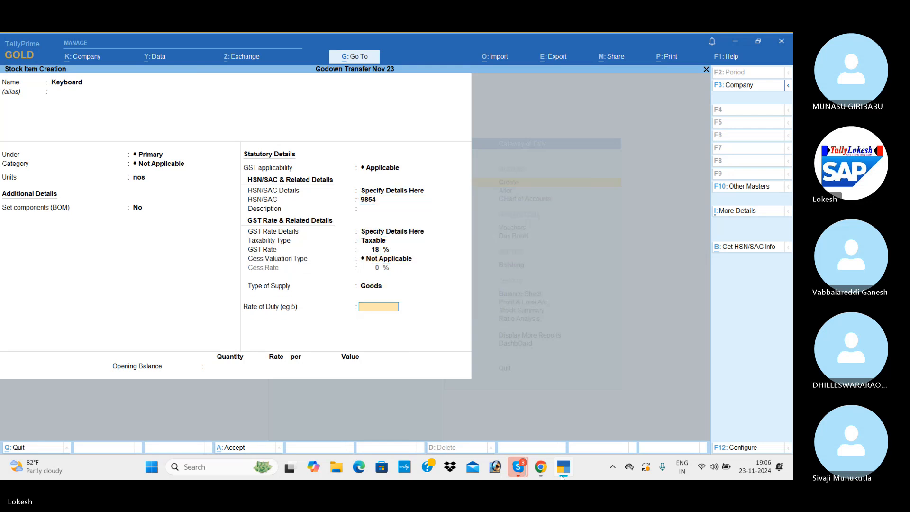
key(Return)
key(Return)
key(Return)
key(Return)
Name the next stock item Ram, keep it under Primary, and set its unit to nos
text(Ram)
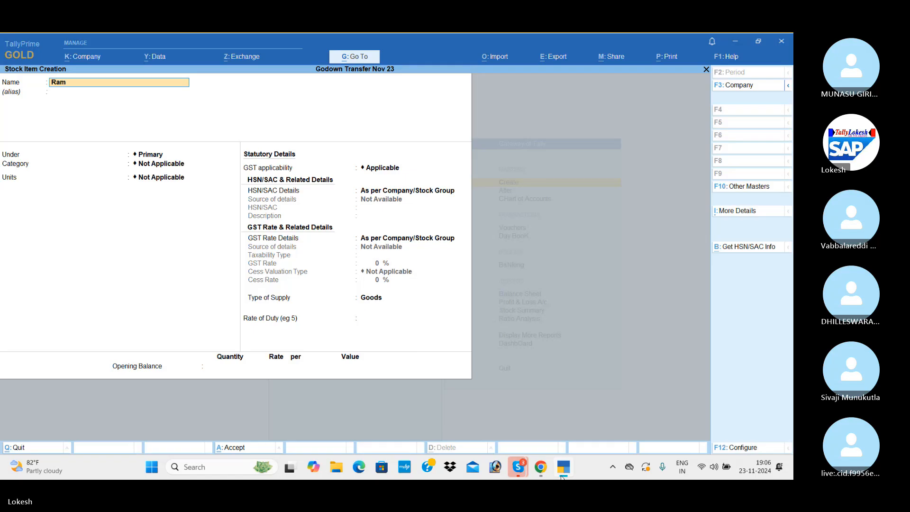
key(Return)
key(Return)
key(Return)
key(Return)
key(Down)
key(Return)
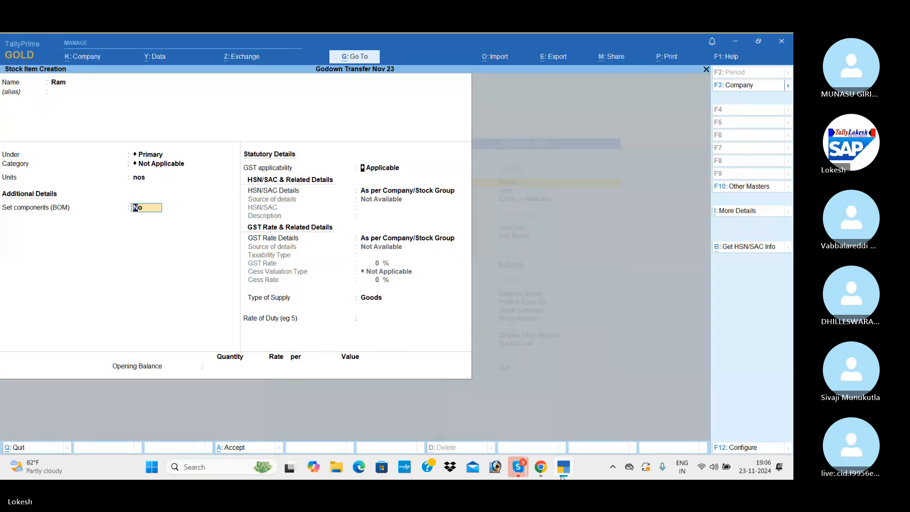
Specify the Ram item's HSN/SAC details directly, with 84712 as the code
key(Return)
key(Return)
key(Down)
key(Return)
text(8)
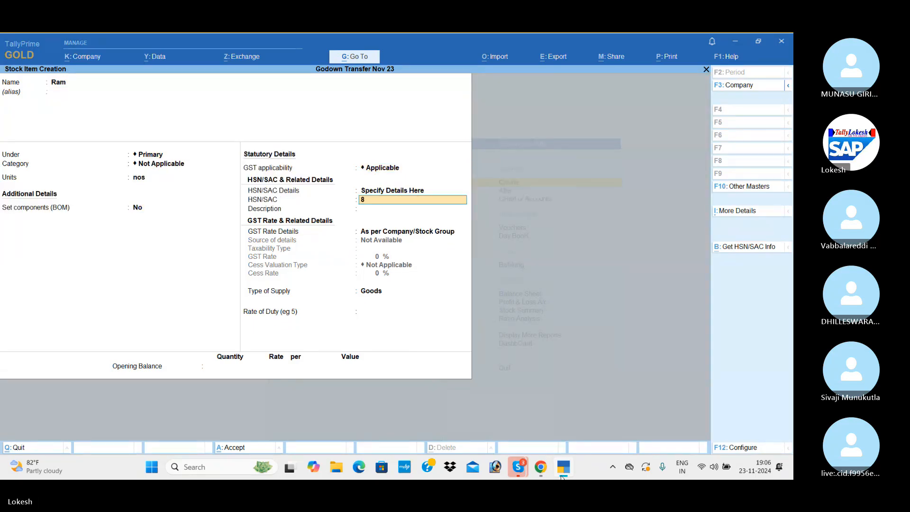
text(4712)
key(Return)
Specify the Ram item's GST rate details as Taxable at 18% and save the item
key(Return)
key(Down)
key(Return)
key(Return)
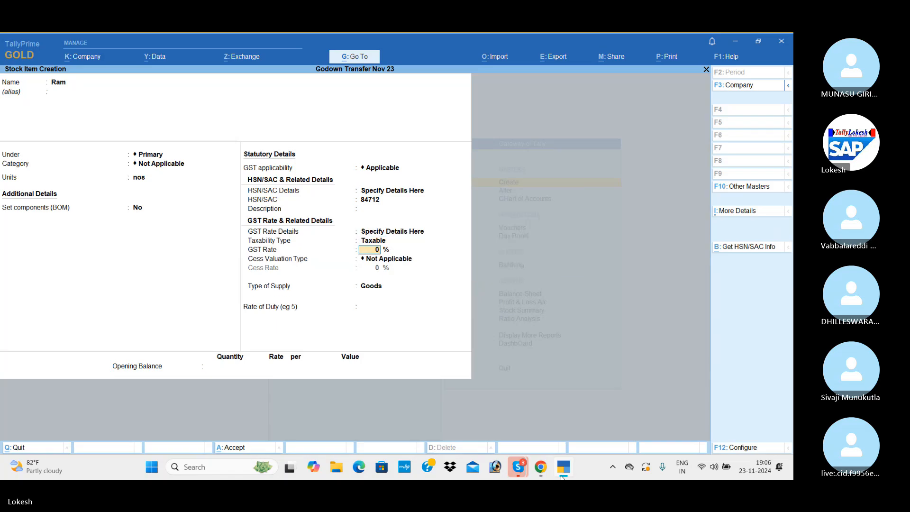
text(18)
key(Return)
key(Return)
key(Return)
key(Return)
key(Return)
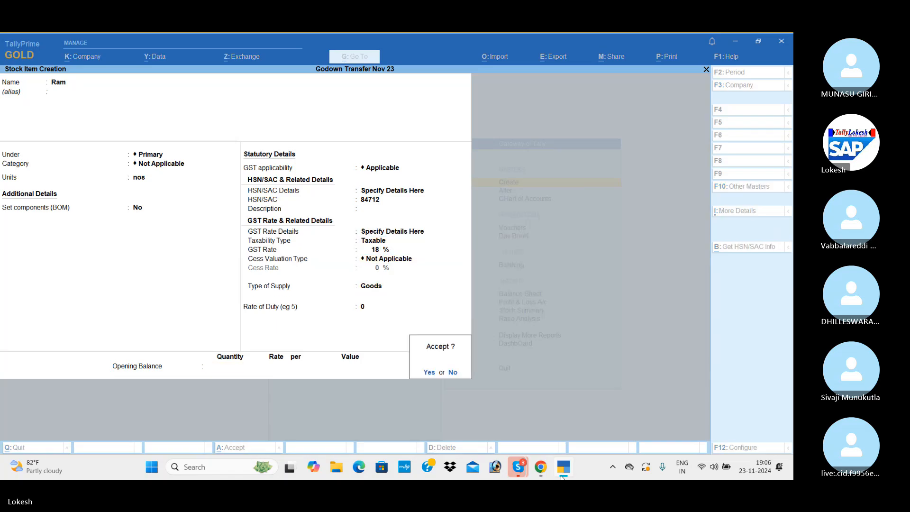
key(Return)
Leave stock item creation and create a godown named Raw Material Godown under Primary
key(Escape)
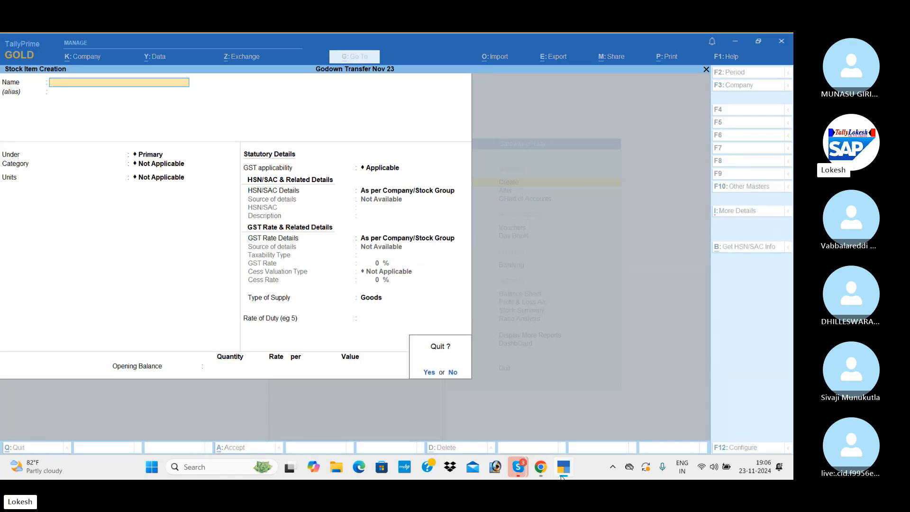
key(Return)
key(Down)
key(Down)
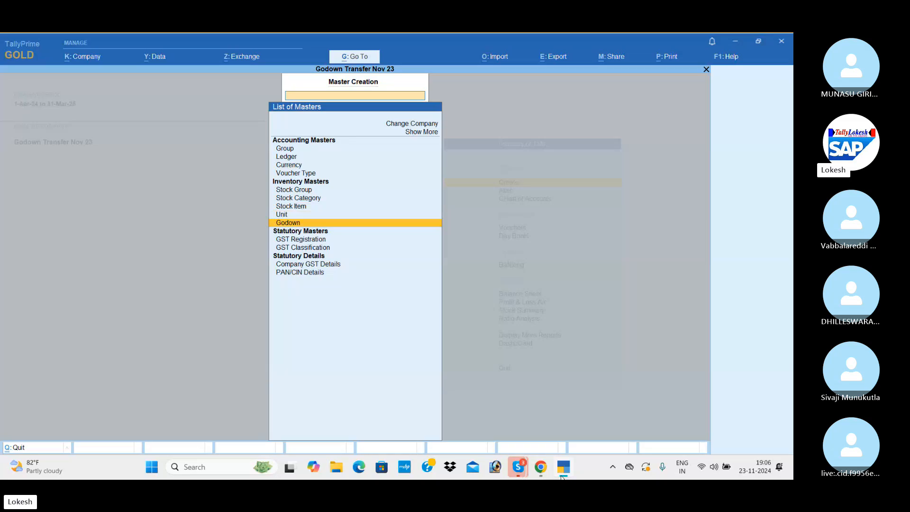
key(Return)
key(Return)
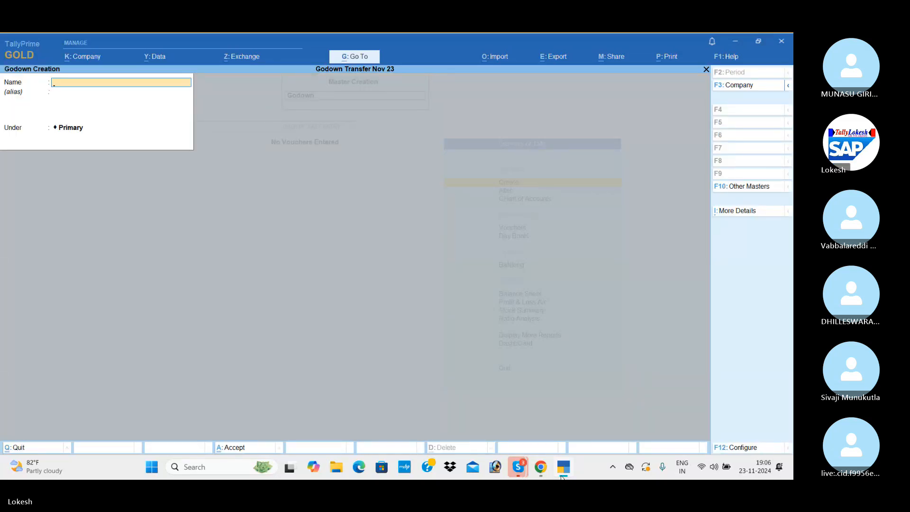
text(Raw Material Godown)
key(Return)
key(Return)
Create a second godown named Assembling Godown under Primary and save it
text(Assembling Godown)
key(Return)
key(Return)
key(Return)
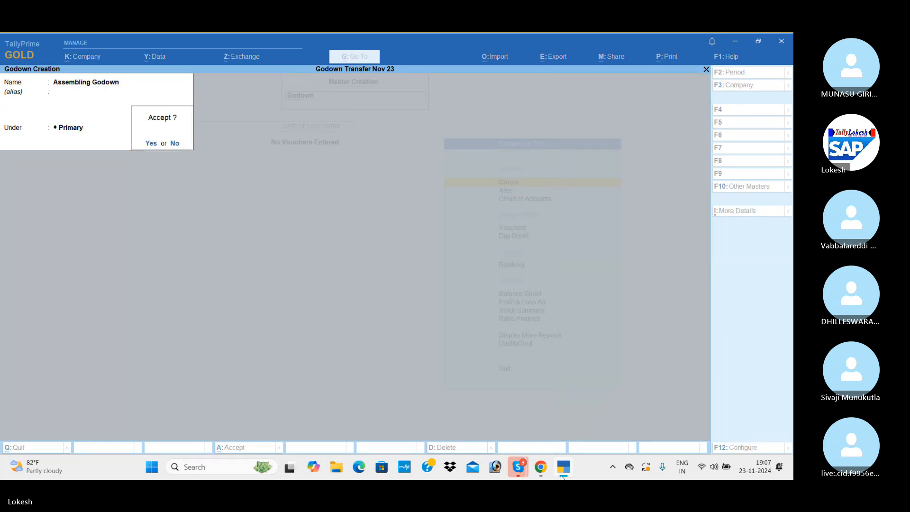
key(Return)
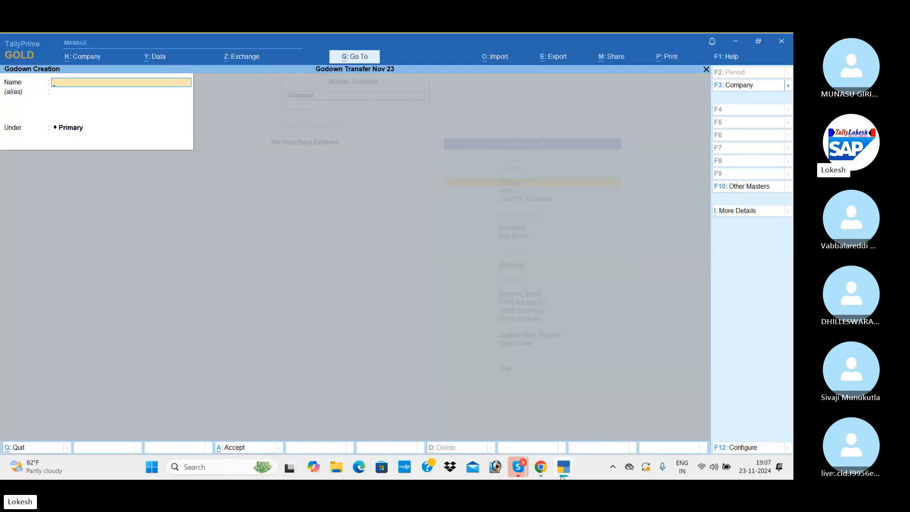
Leave godown creation and open a new accounting voucher
key(Escape)
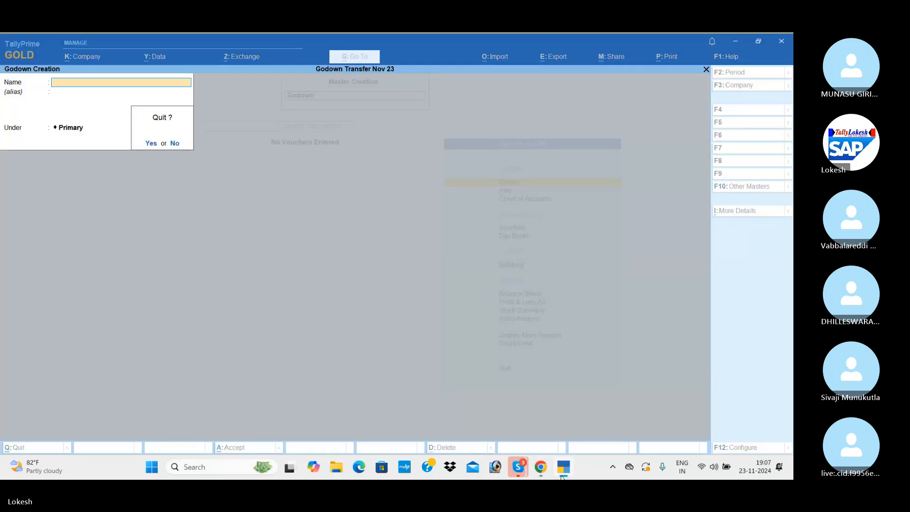
key(Return)
key(Escape)
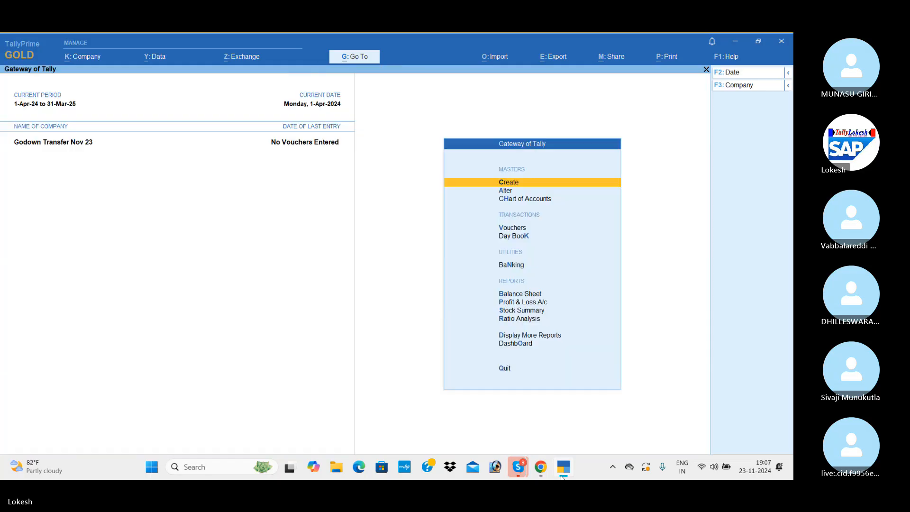
key(Down)
key(Down)
key(Down)
key(Return)
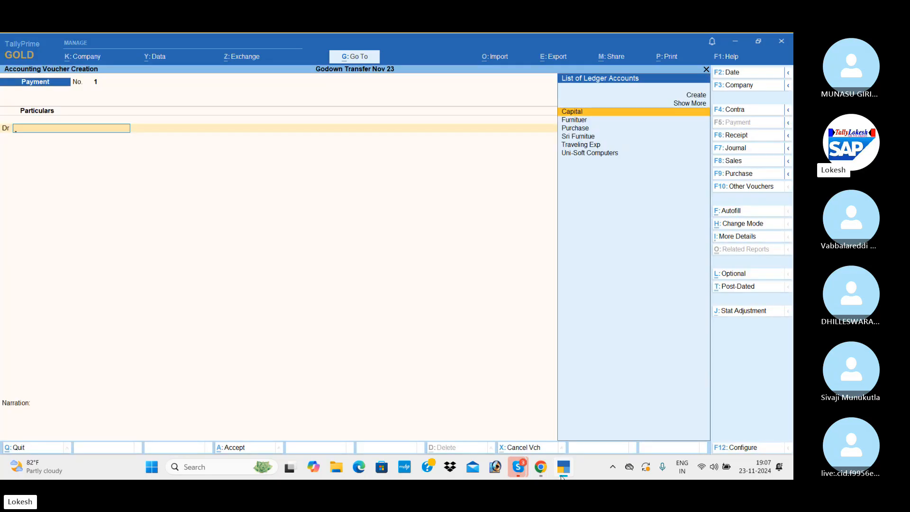
Switch to the Skype group call and ring the first six participants listed as not on the call
key(alt+Tab)
key(alt+Tab)
key(alt+Tab)
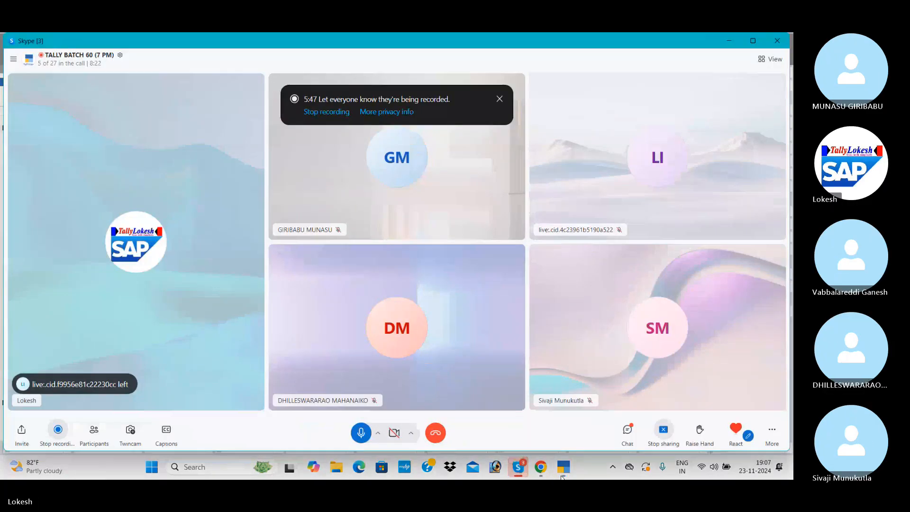
click(97, 427)
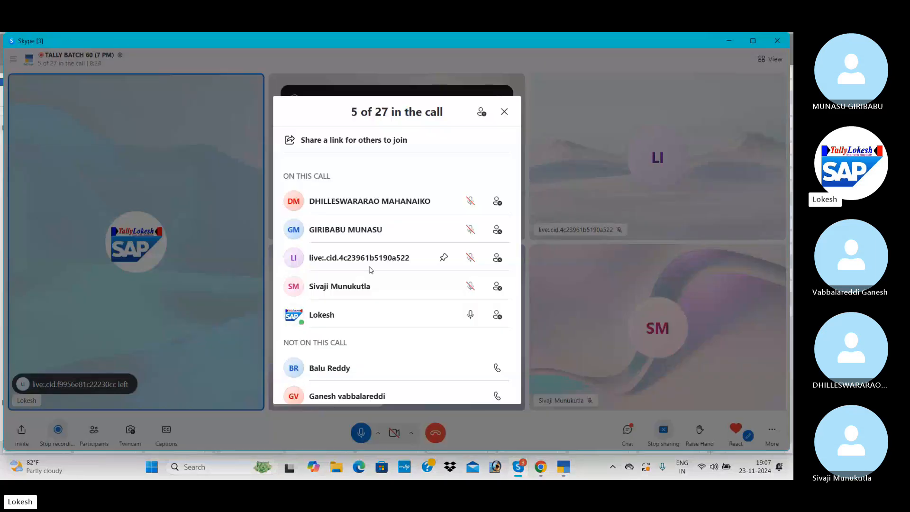
scroll(445, 299, down, 5)
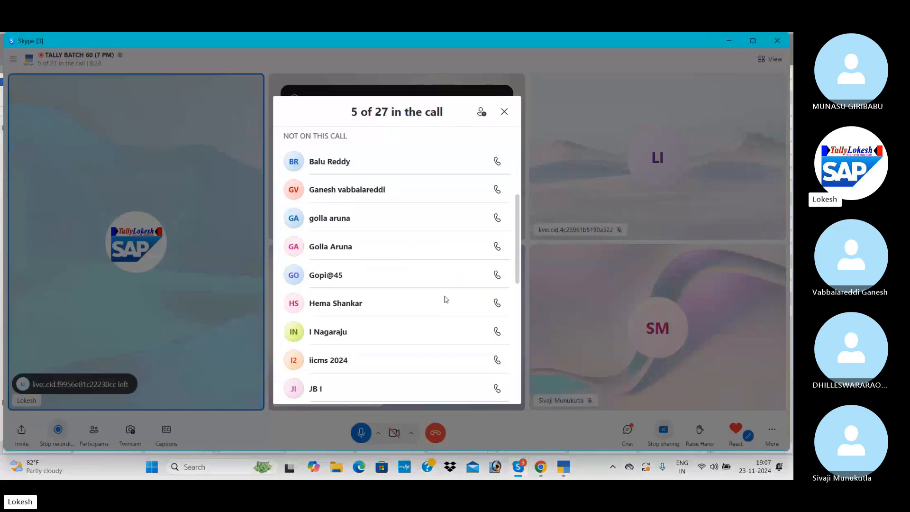
click(497, 163)
click(496, 189)
click(496, 219)
click(497, 247)
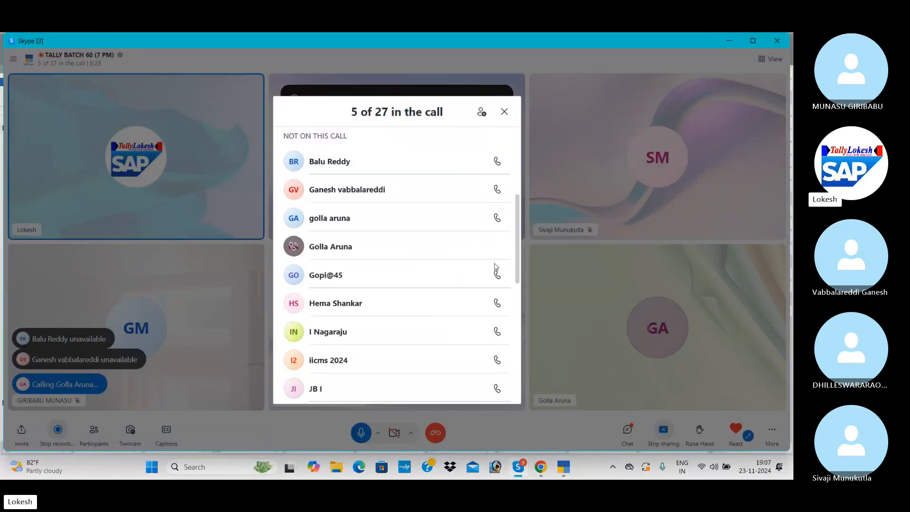
click(497, 275)
click(495, 303)
Ring the next five absent participants in the call's participant list
scroll(494, 304, down, 3)
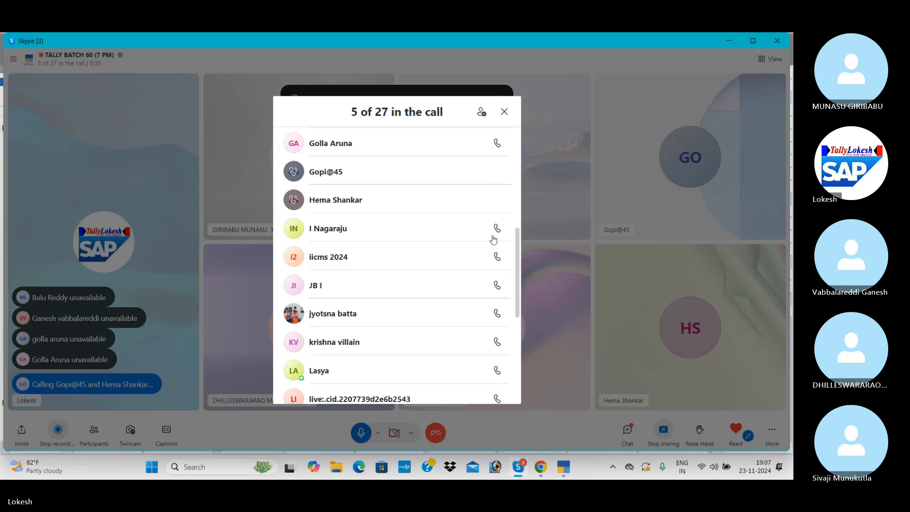
click(493, 237)
click(495, 257)
click(497, 286)
click(497, 313)
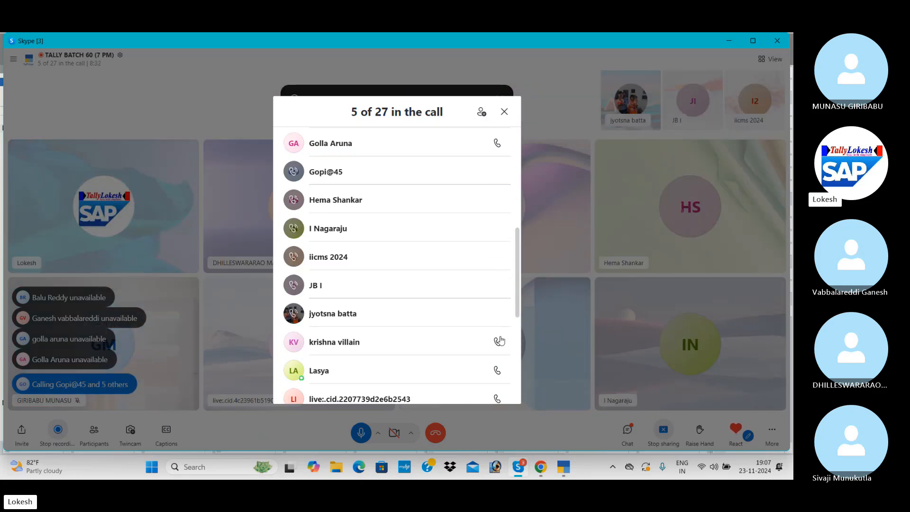
click(497, 342)
Ring more absent participants through the end of the list, skipping those not wanted, and close the participant list
scroll(493, 332, down, 5)
scroll(496, 289, down, 2)
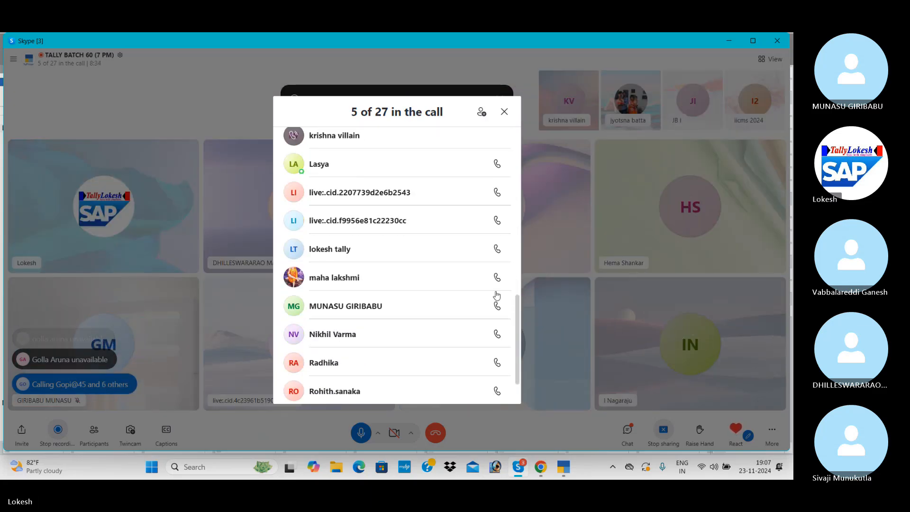
click(497, 277)
click(496, 306)
click(497, 334)
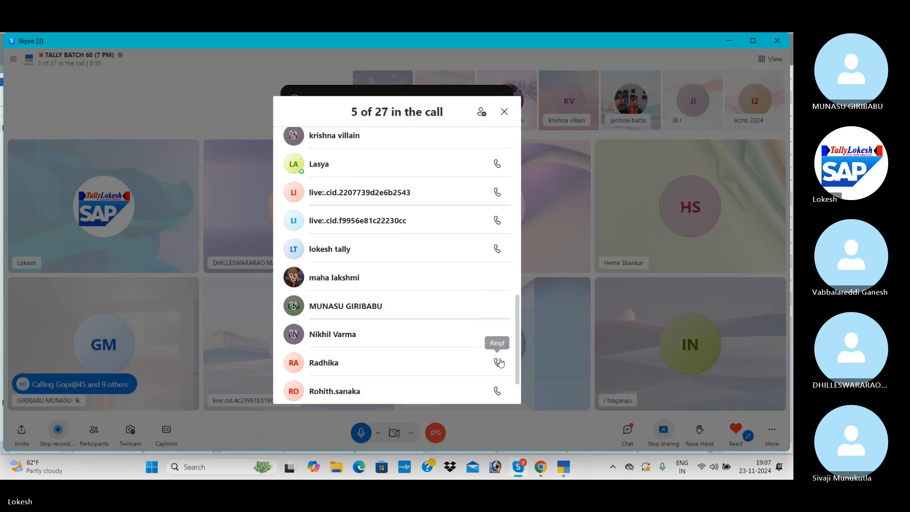
click(498, 391)
scroll(488, 370, down, 2)
click(498, 361)
click(497, 389)
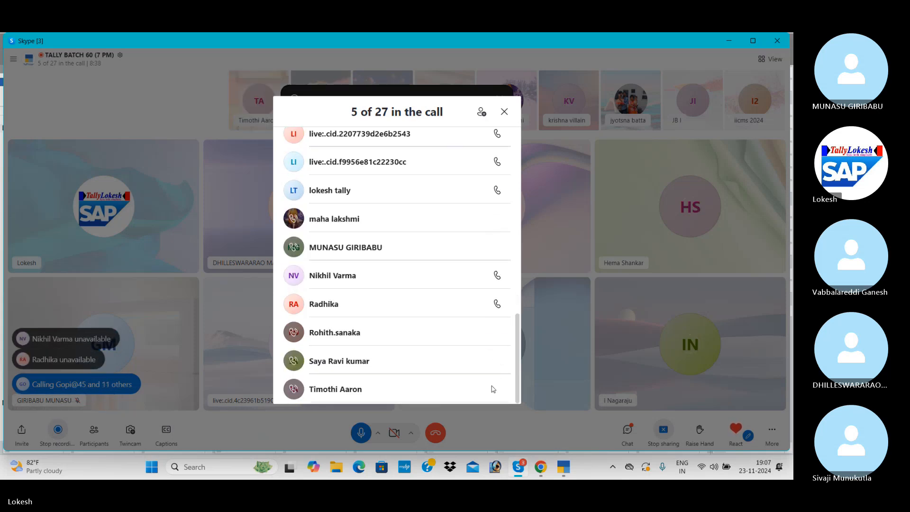
click(506, 118)
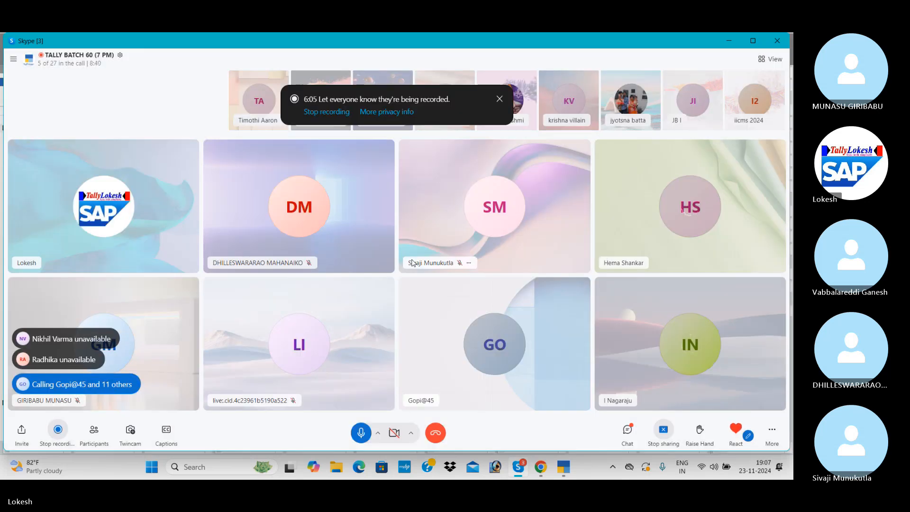
Switch back to TallyPrime and fill the payment voucher with Capital debited and Cash credited for 12,00,000
key(alt+Tab)
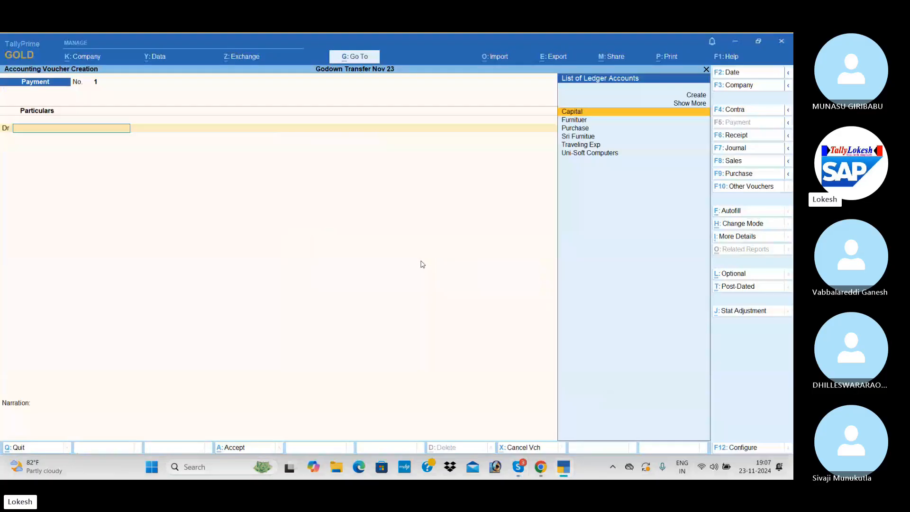
text(ca)
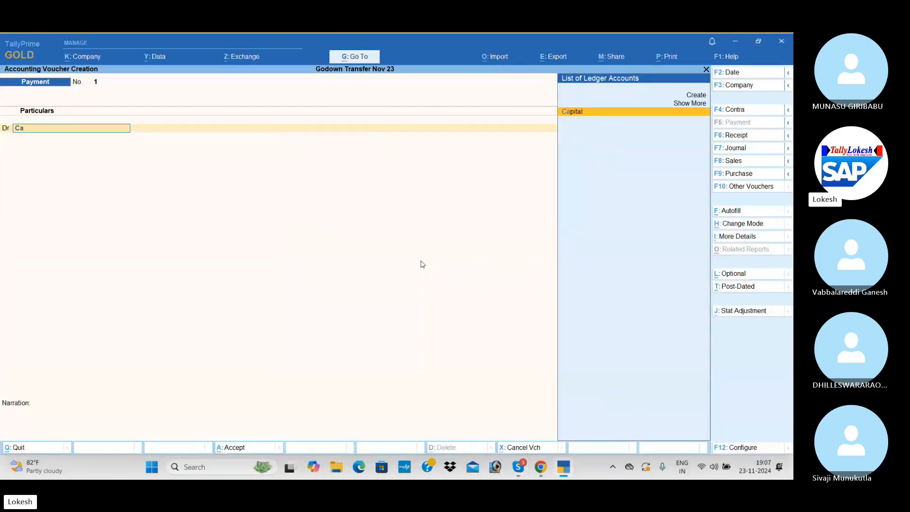
key(Return)
text(120000)
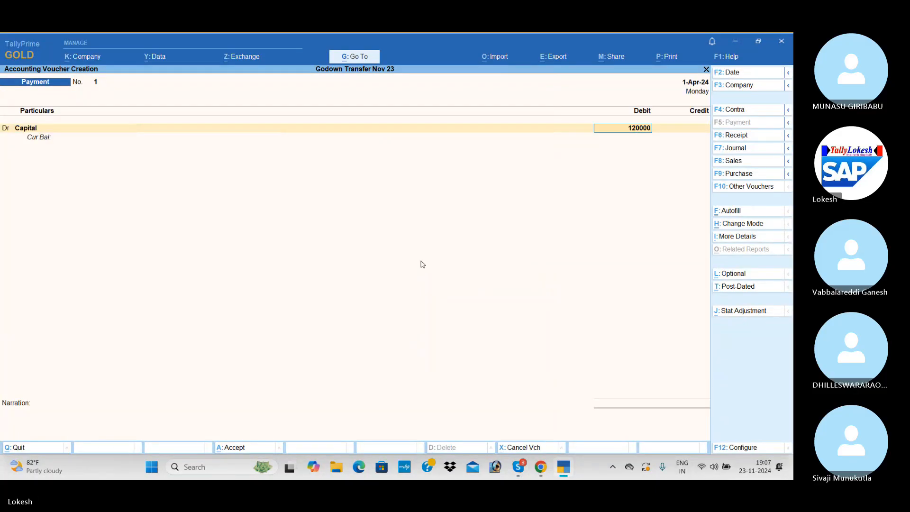
key(Return)
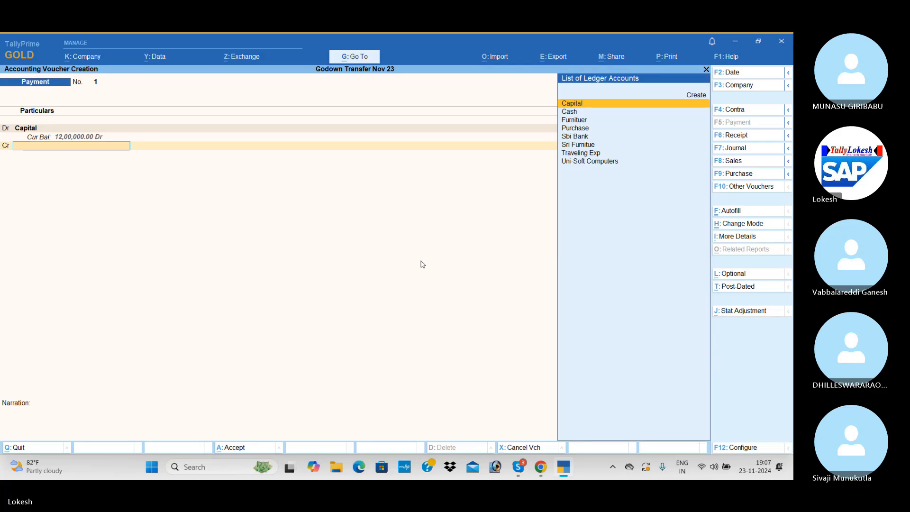
text(cash)
key(Return)
key(Return)
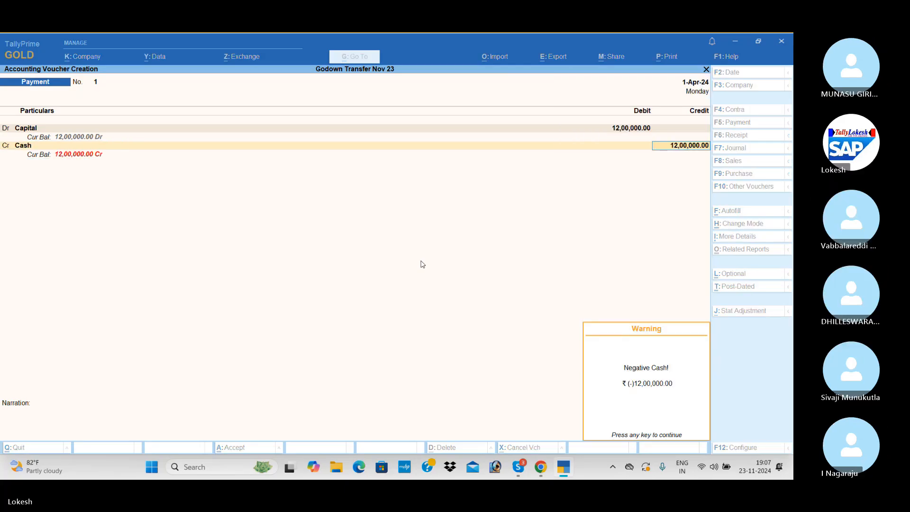
key(Return)
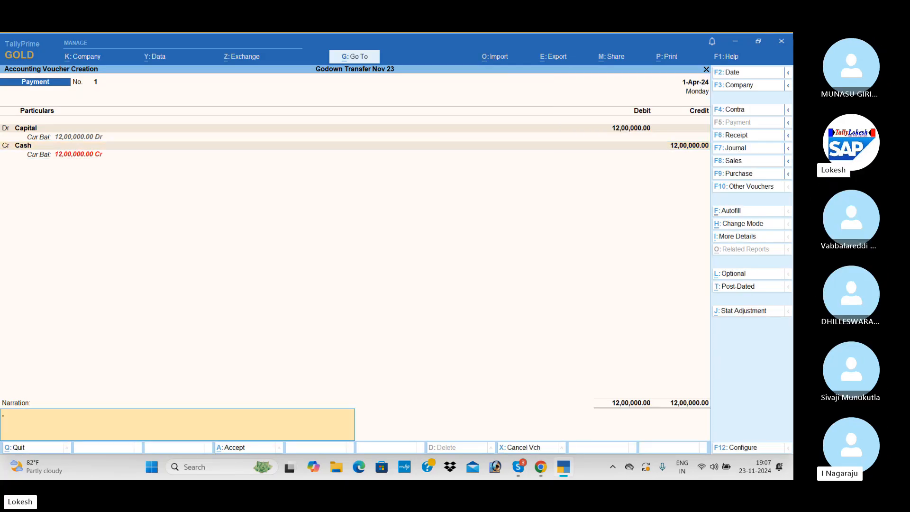
Change the voucher to a receipt, credit Capital and debit Cash with 12,00,000, leave the narration empty and save it
click(756, 138)
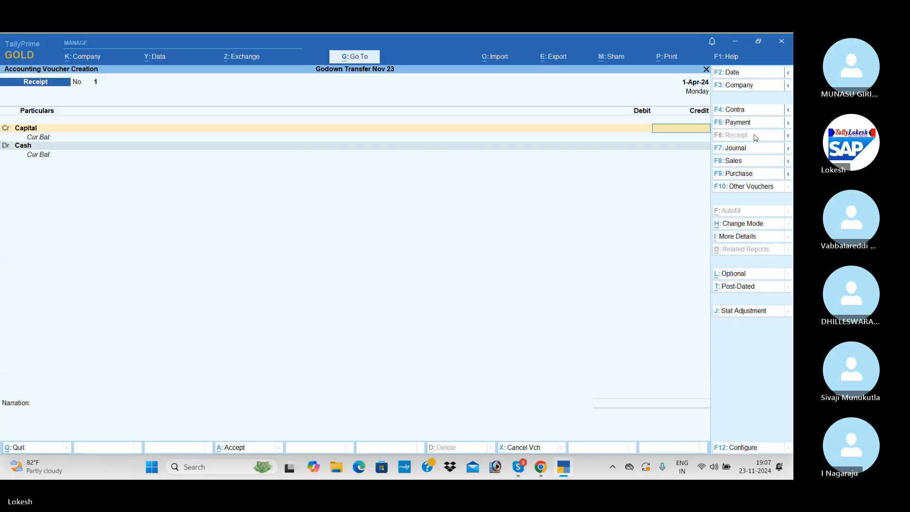
text(12,00,000)
key(Return)
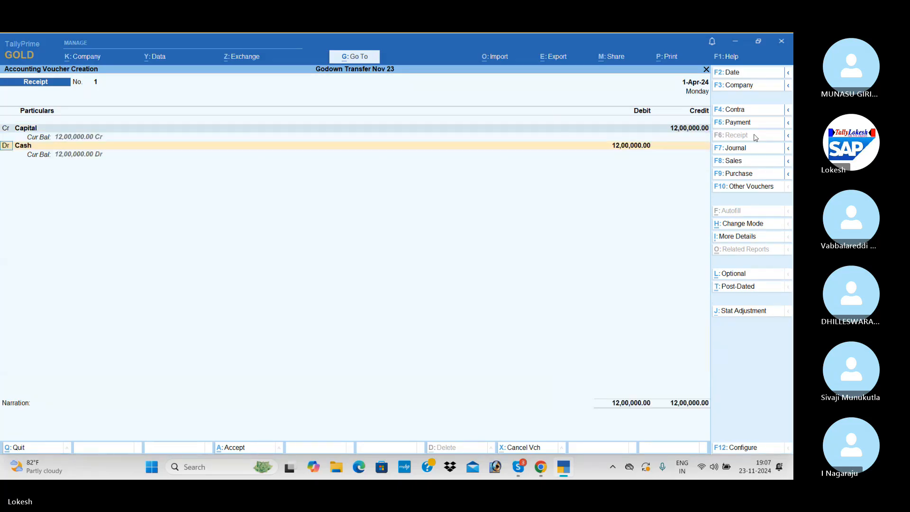
key(Return)
key(Return)
key(Return)
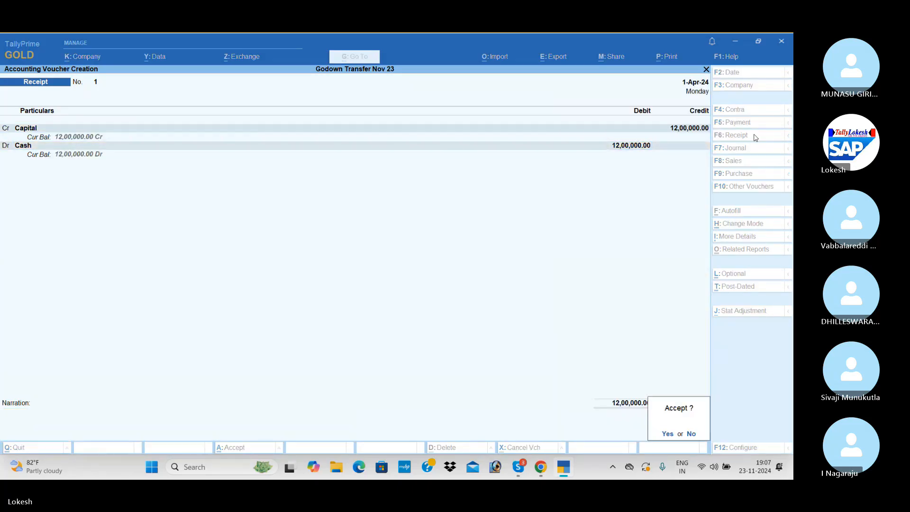
key(Return)
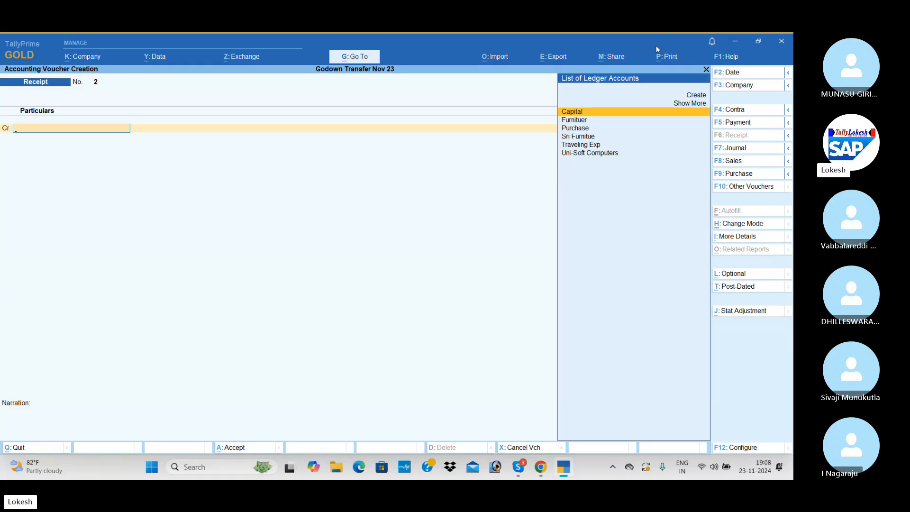
Start a purchase voucher without supplier invoice details and choose Uni-Soft Computers as the party account
click(753, 174)
key(Return)
key(Return)
key(Down)
key(Down)
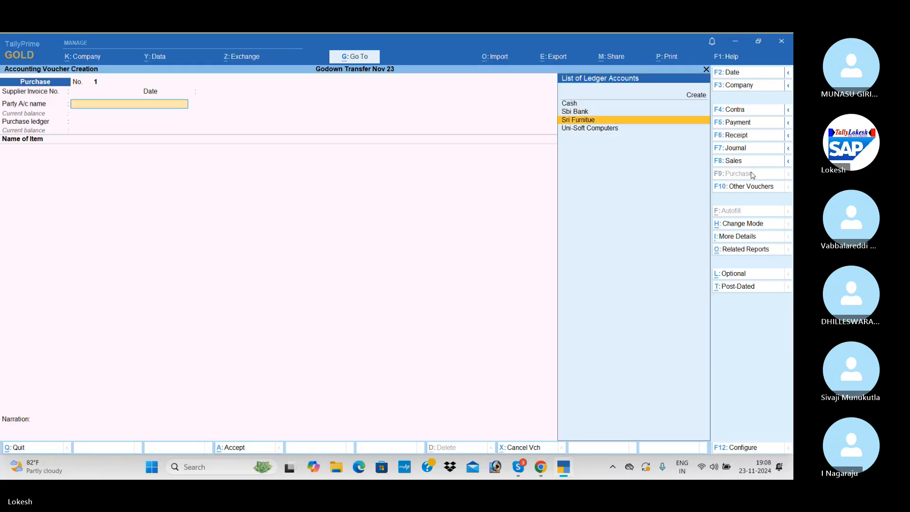
key(Down)
key(Return)
Accept the default receipt and party details and choose Purchase as the purchase ledger
key(Return)
key(Return)
key(Return)
key(Return)
key(Return)
key(Return)
key(Return)
key(Return)
key(Return)
key(Return)
key(Return)
key(Return)
key(Return)
key(Return)
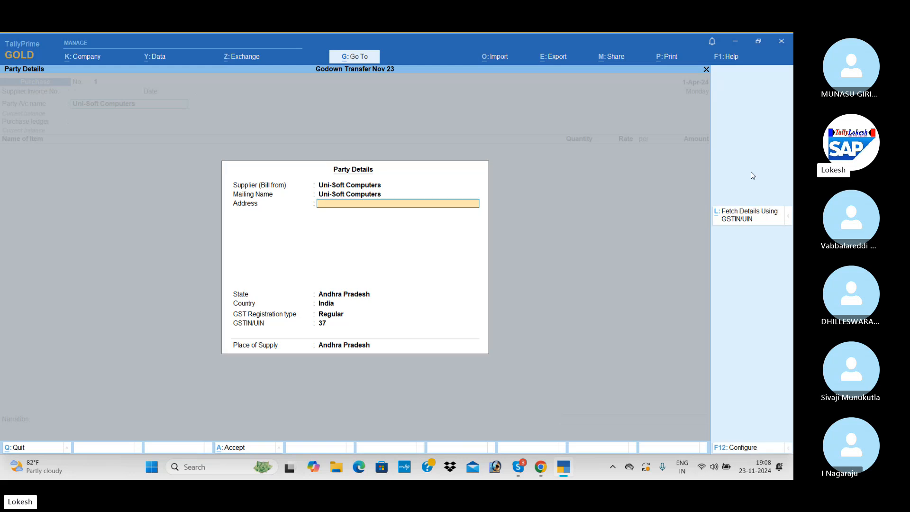
key(Return)
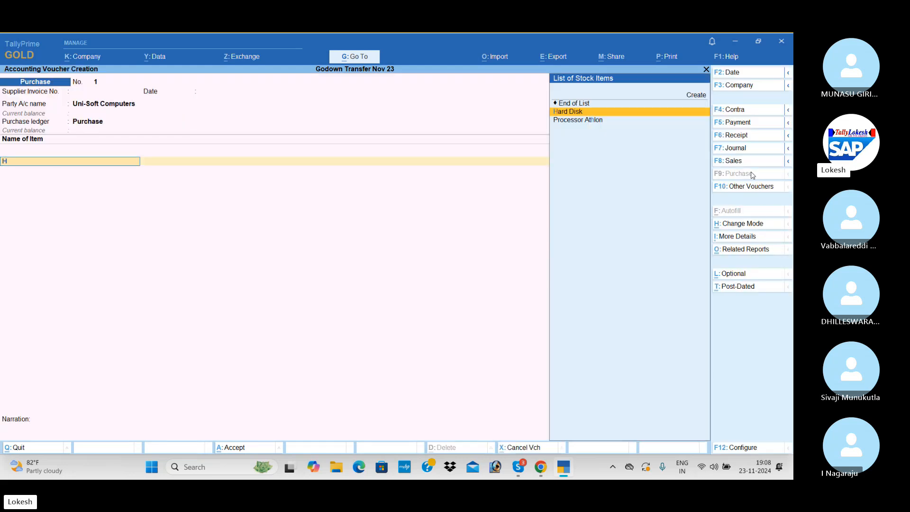
Add Hard Disk to the purchase, allocating 100 nos to Raw Material Godown at a rate of 2,300
key(Return)
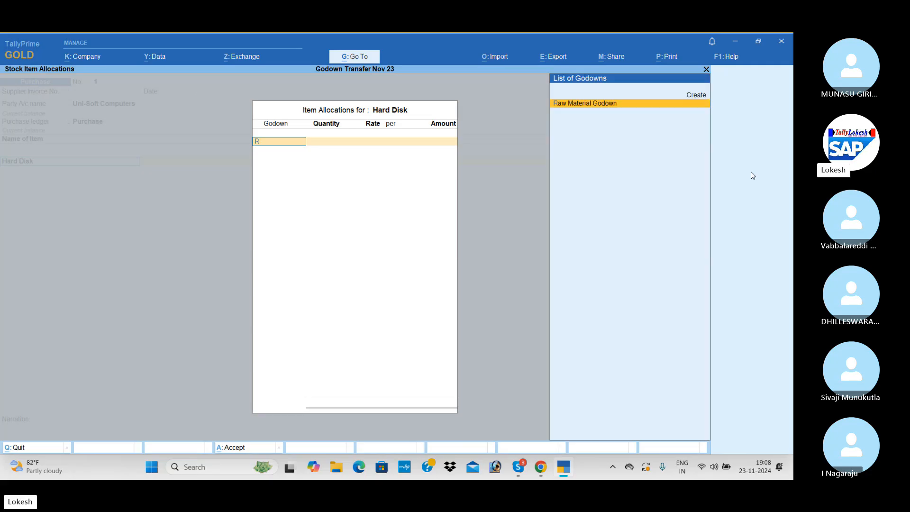
key(Return)
text(100)
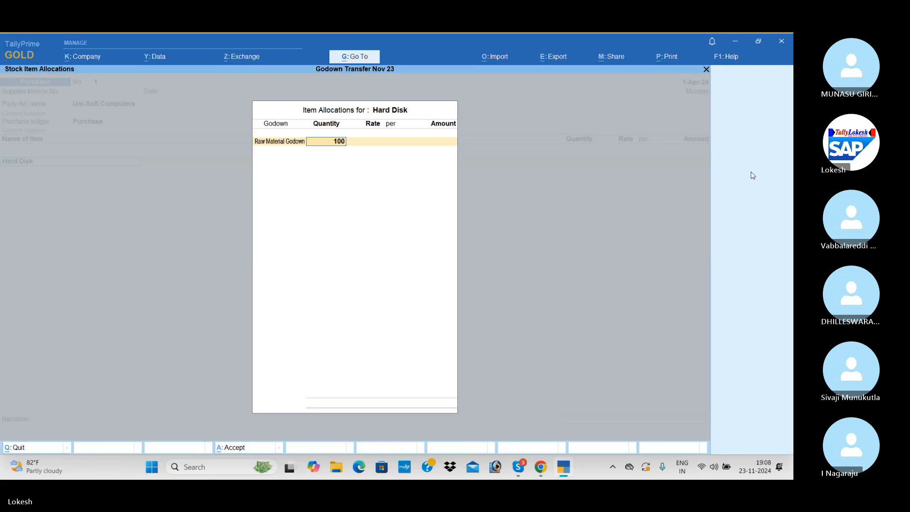
key(Return)
text(2,300)
key(Return)
key(Return)
key(Return)
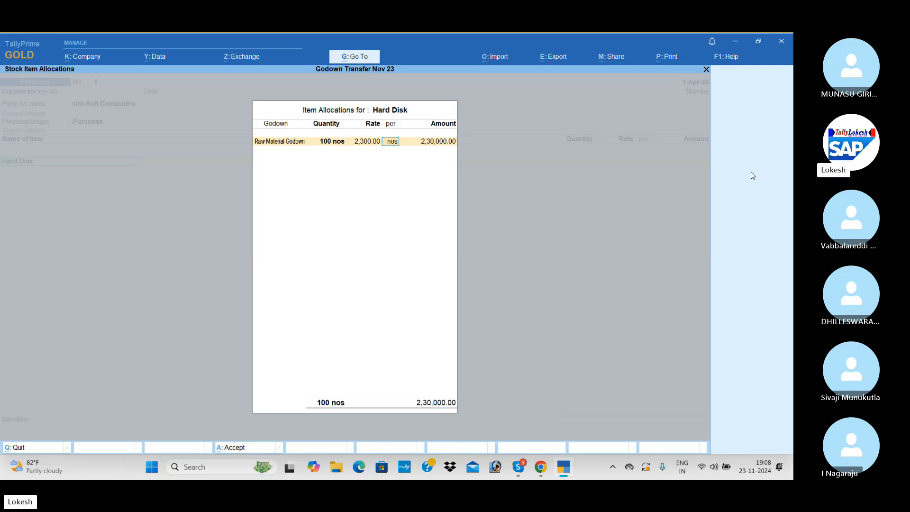
key(Return)
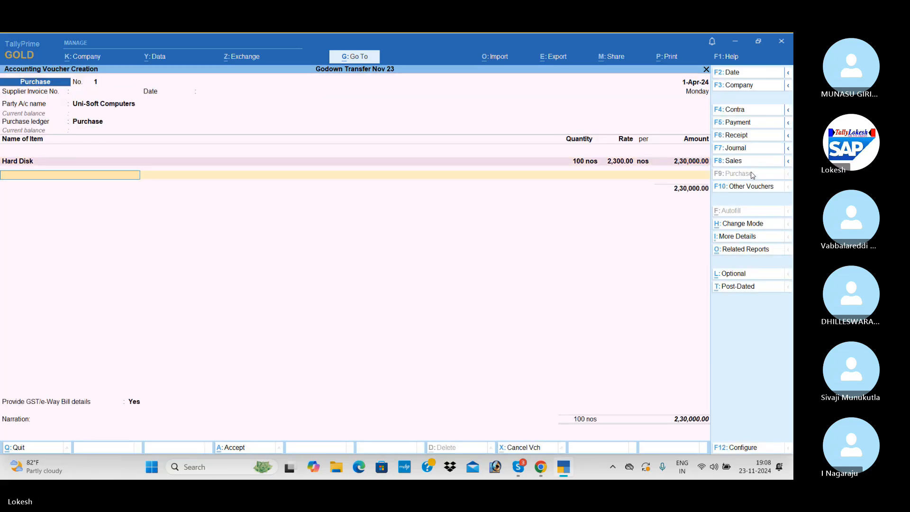
Add Monitor to the purchase, allocating 50 nos to Raw Material Godown at a rate of 3,500
text(mo)
key(Return)
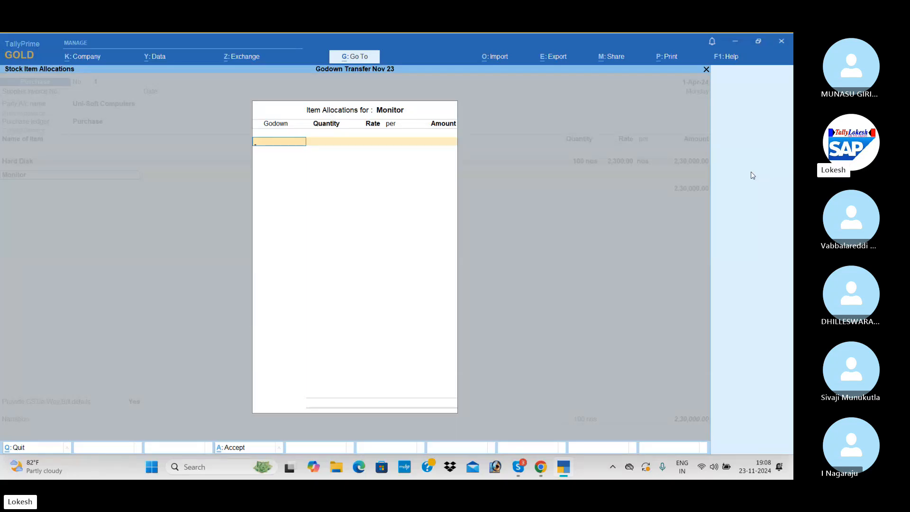
key(Return)
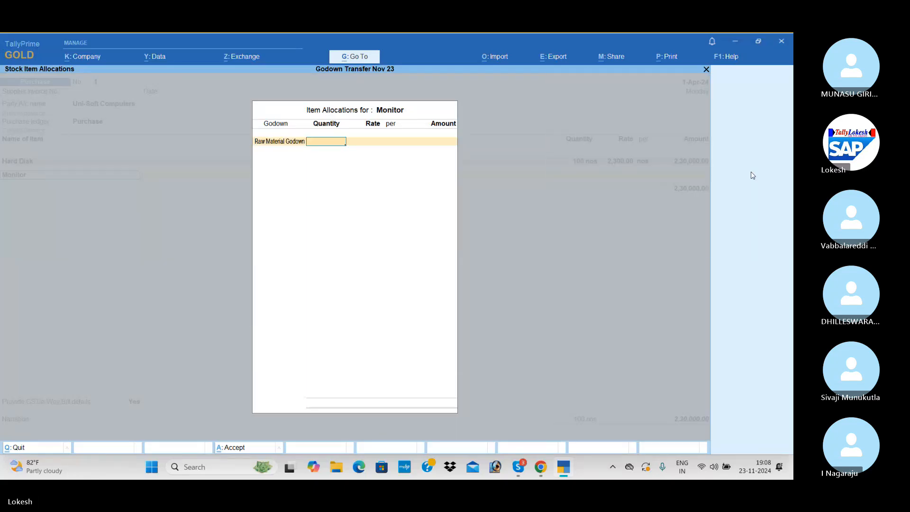
text(50)
key(Return)
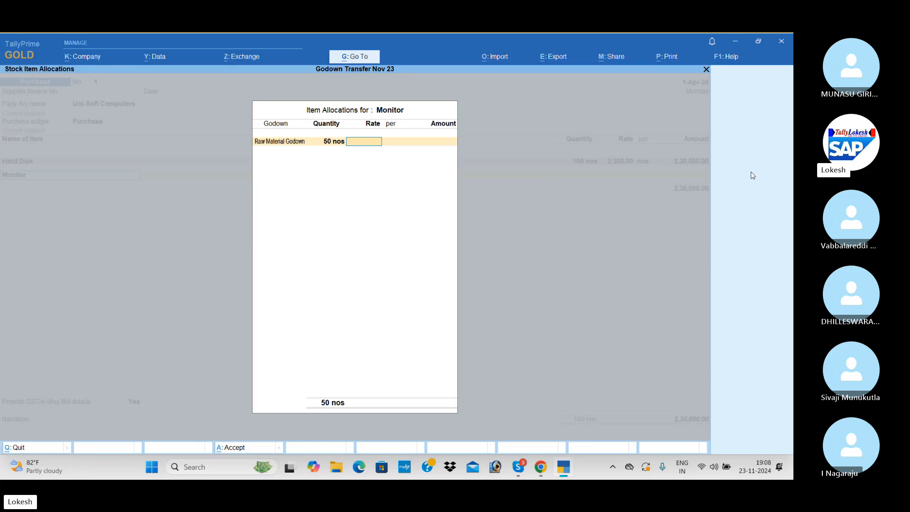
text(3500)
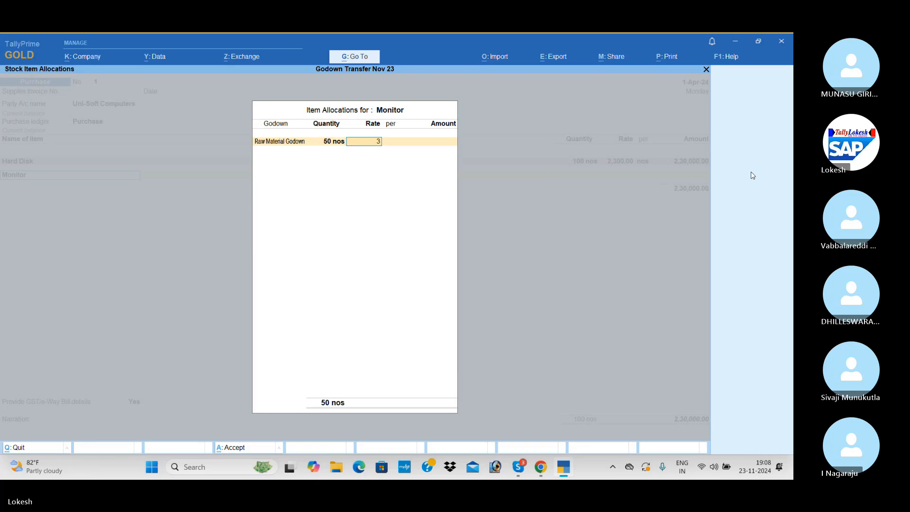
key(Return)
key(Return)
key(Return)
key(Return)
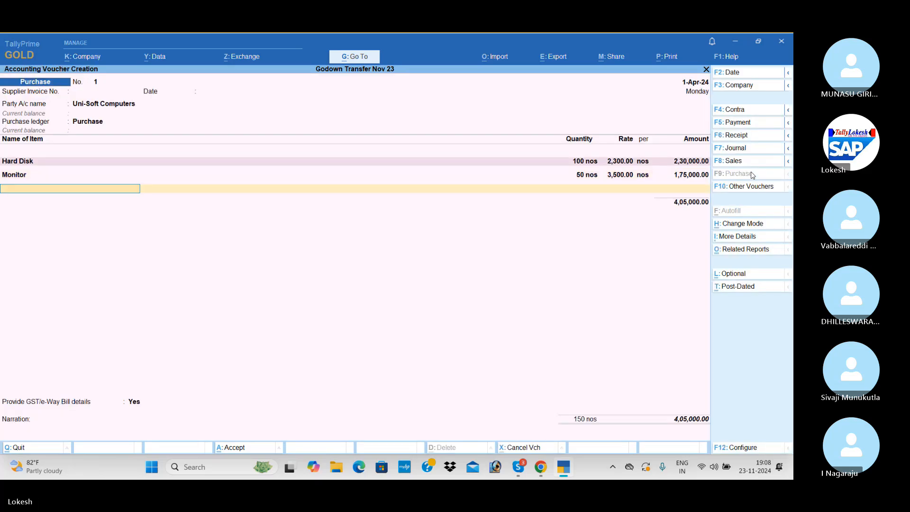
Add Processor Athlon to the purchase, allocating 100 nos to Raw Material Godown at a rate of 3,700
text(Pr)
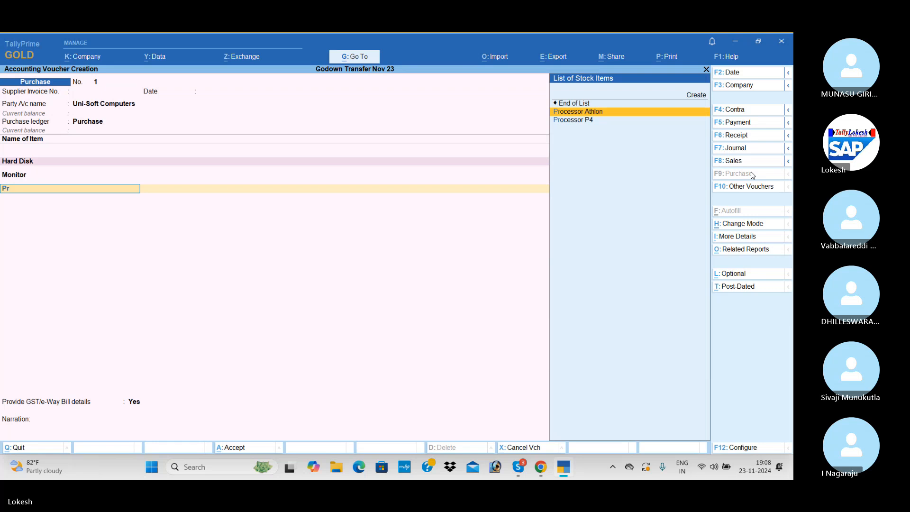
key(Return)
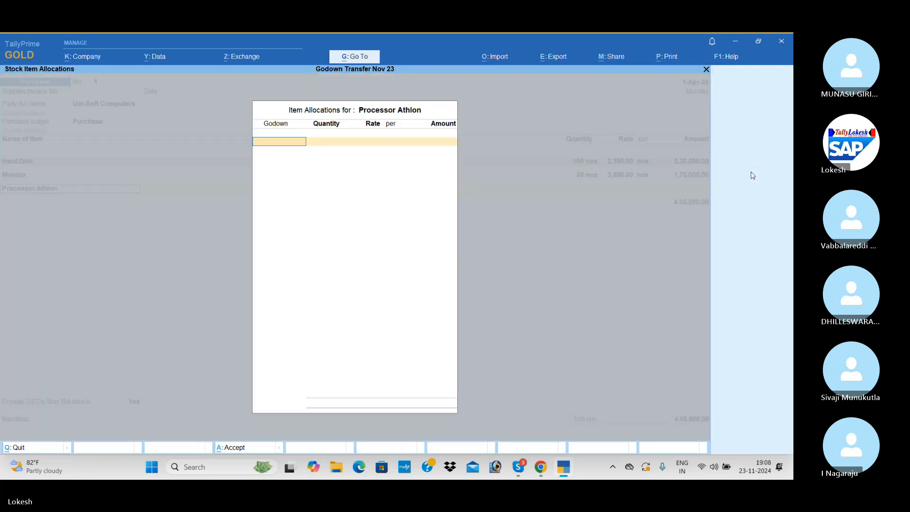
key(Return)
text(100)
key(Return)
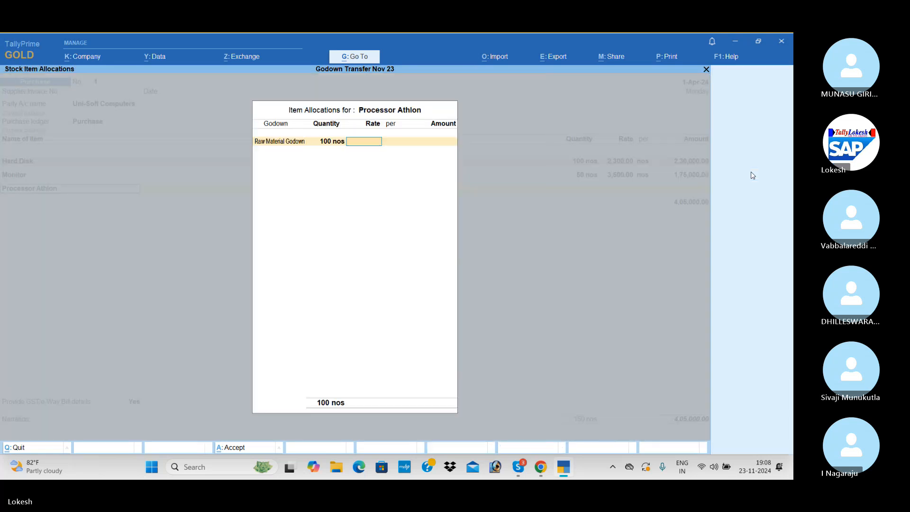
text(3,700)
key(Return)
key(Return)
key(Return)
key(Return)
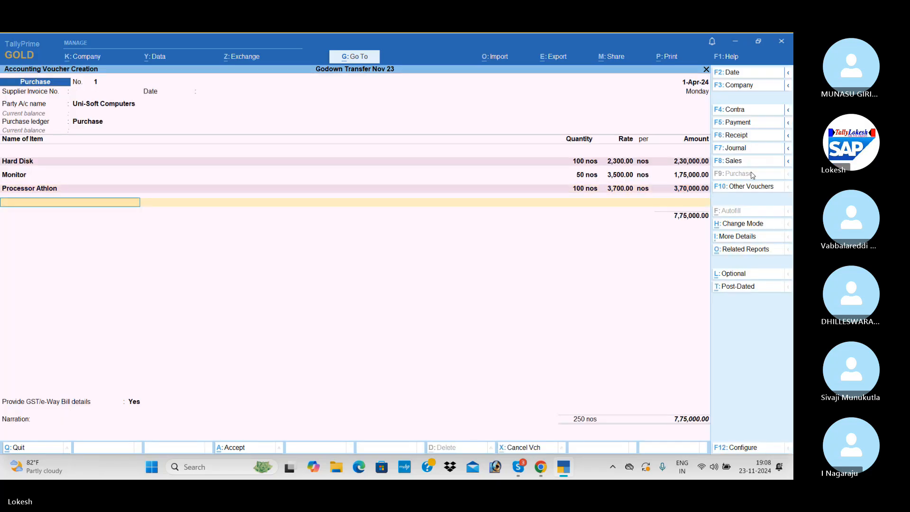
Add Processor P4 to the purchase, allocating 100 nos to Raw Material Godown at a rate of 5,700
text(Pr)
key(Down)
key(Return)
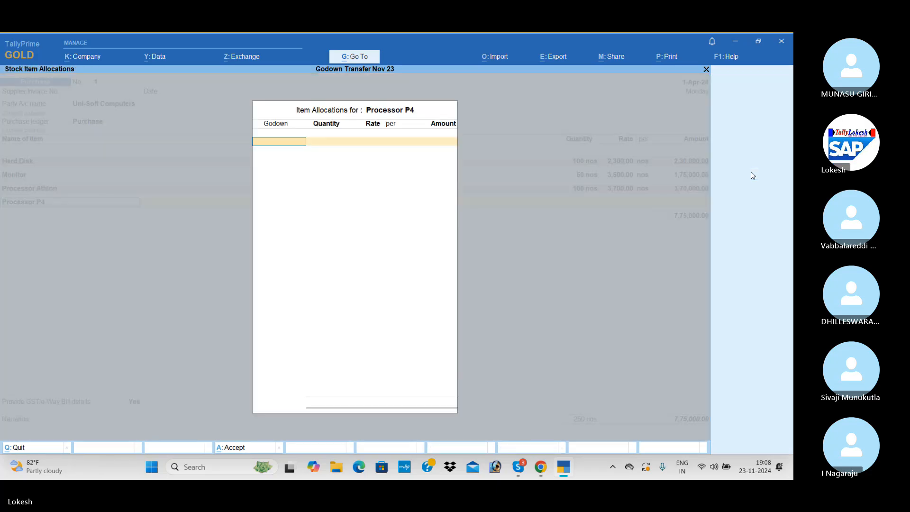
key(Return)
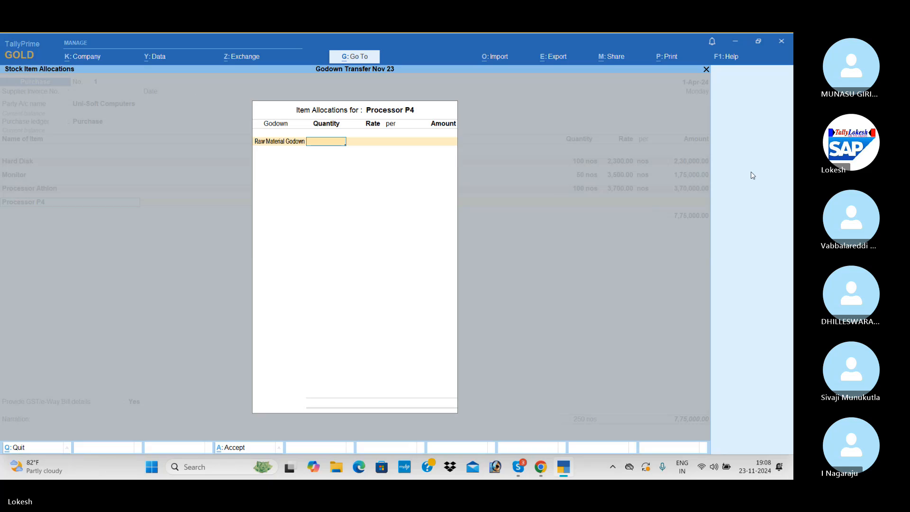
text(100)
key(Return)
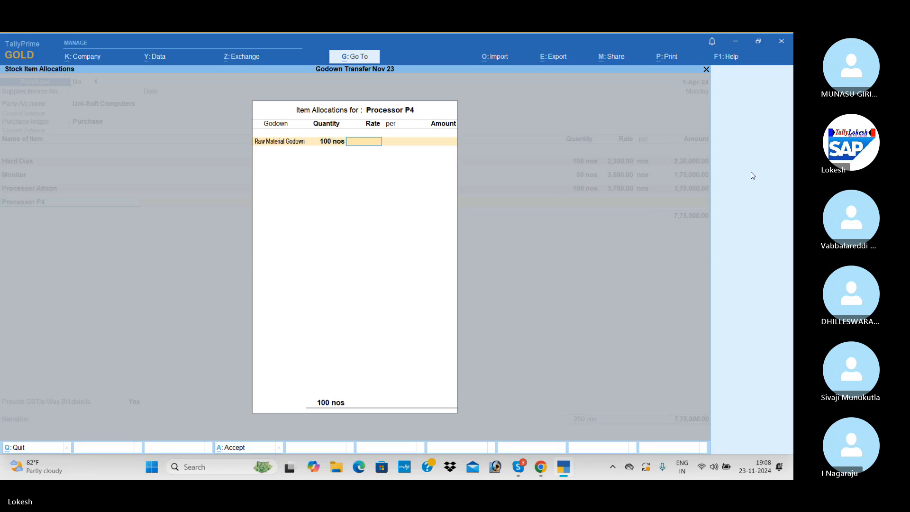
text(5700)
key(Return)
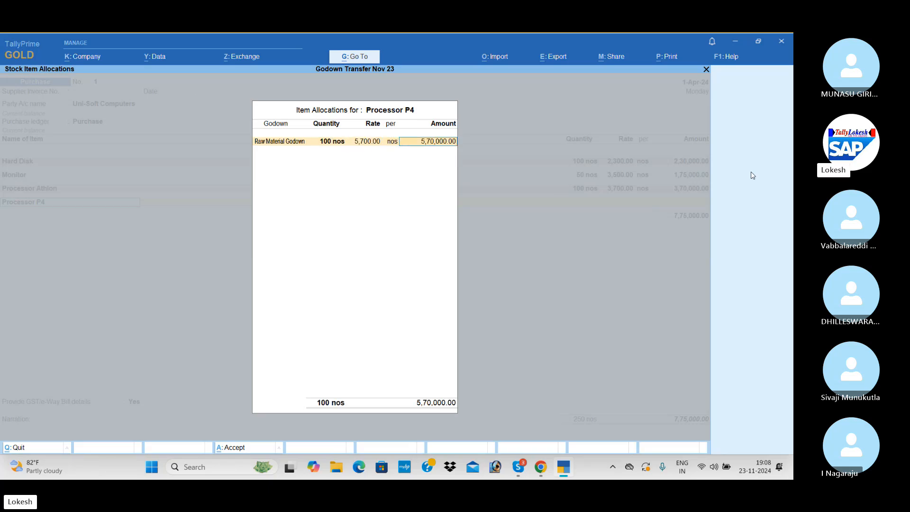
key(Return)
key(Return)
key(Return)
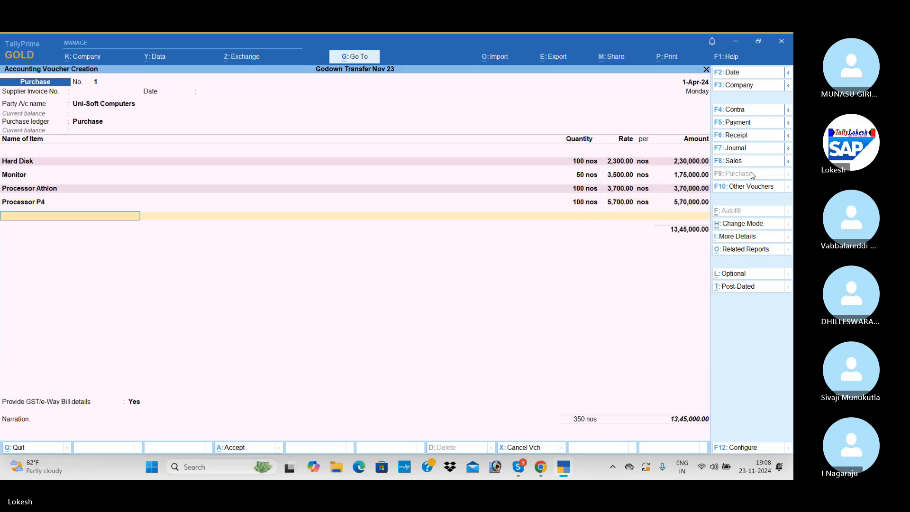
Add Keyboard to the purchase, allocating 50 nos to Raw Material Godown at a rate of 500
text(k)
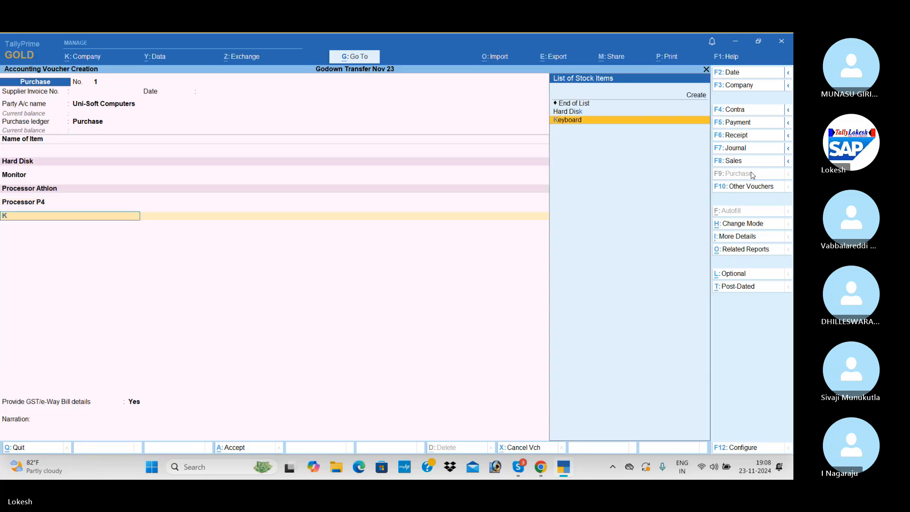
key(Return)
key(Down)
key(Down)
key(Down)
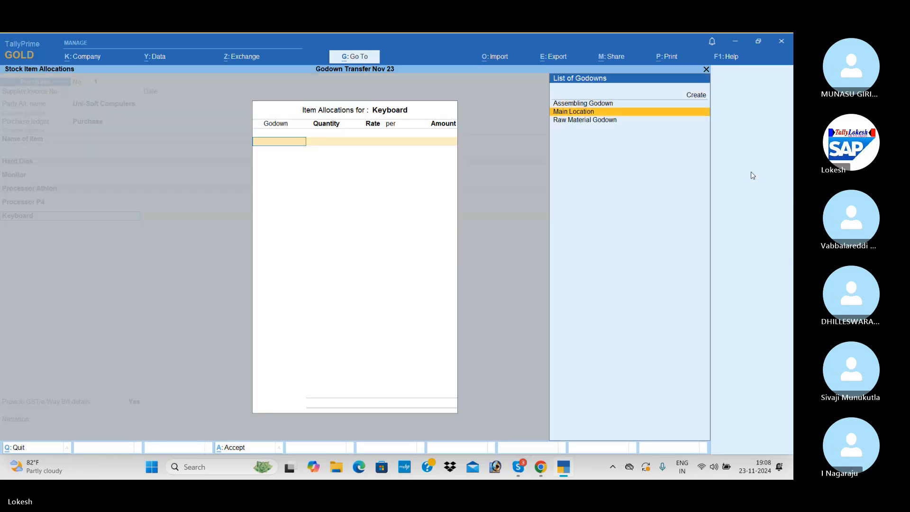
key(Return)
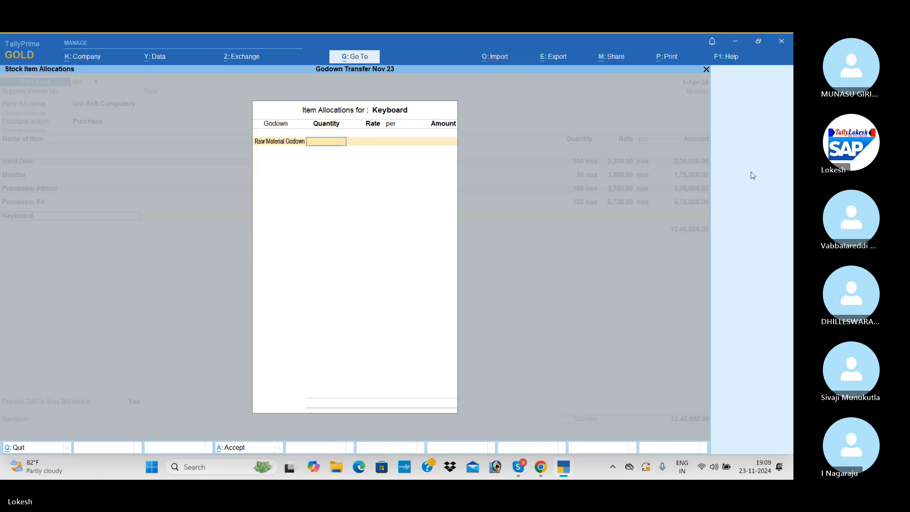
text(50)
key(Return)
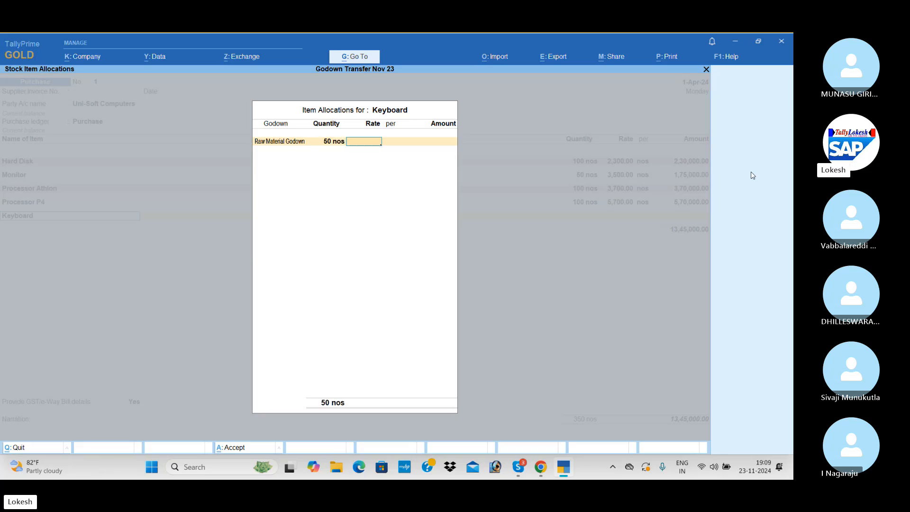
text(500)
key(Return)
key(Return)
key(Return)
key(Return)
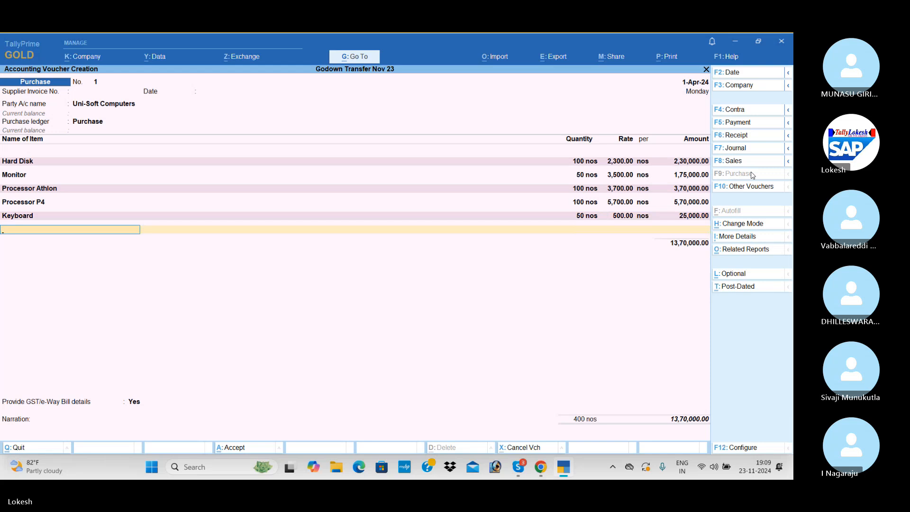
Add Ram to the purchase, allocating 75 nos to Raw Material Godown at a rate of 2,000
text(Ram)
key(Return)
text(R)
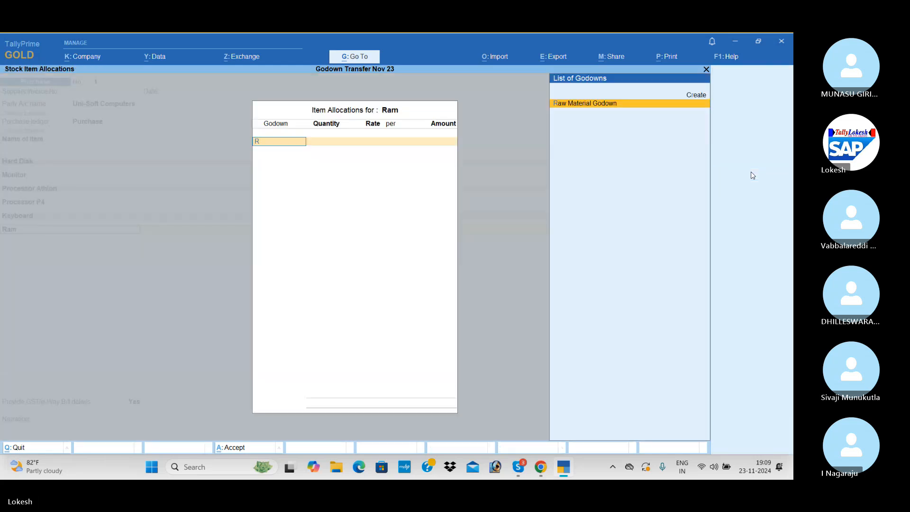
key(Return)
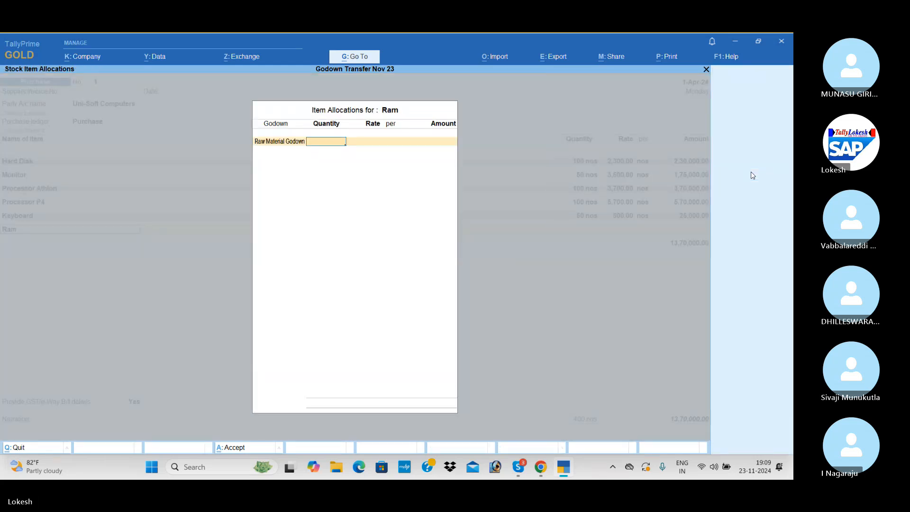
text(75)
key(Return)
text(2,)
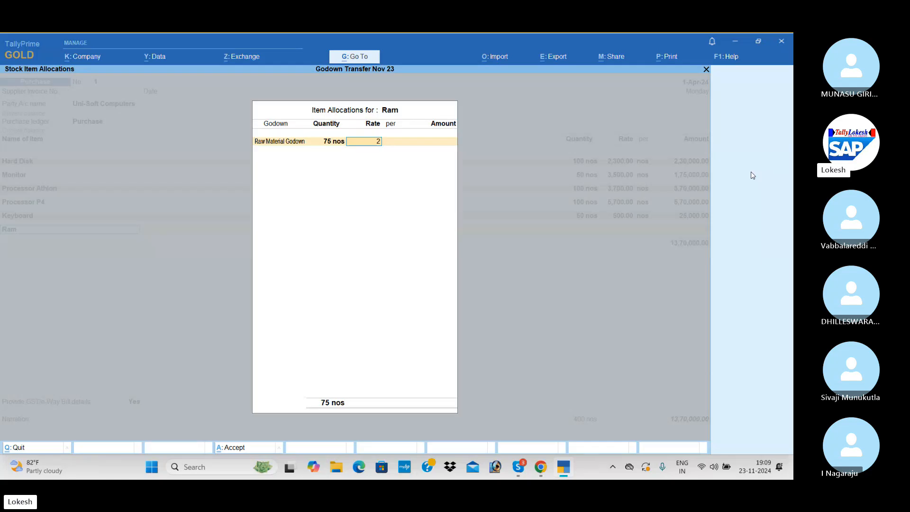
text(000)
key(Return)
key(Return)
key(Return)
key(Return)
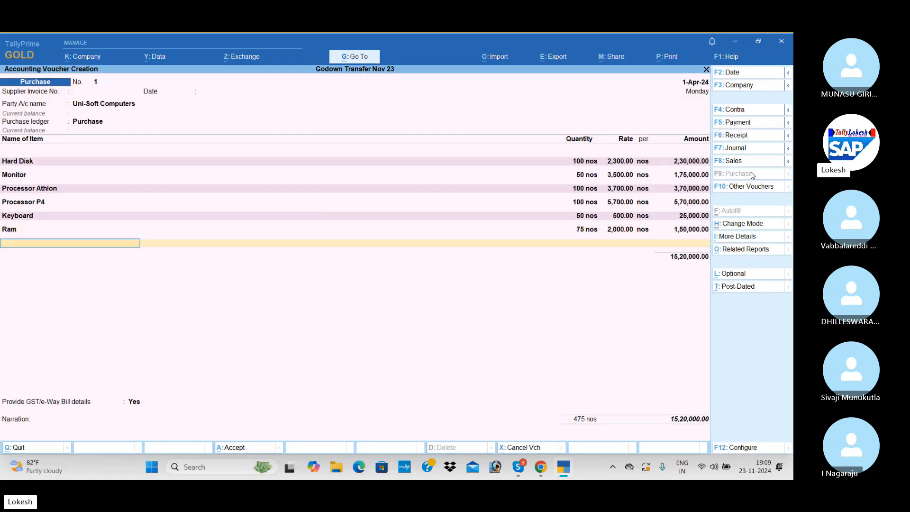
End the item list and add a new CGST ledger under Duties & Taxes, with duty type GST and tax type CGST
key(Return)
key(alt+c)
text(C)
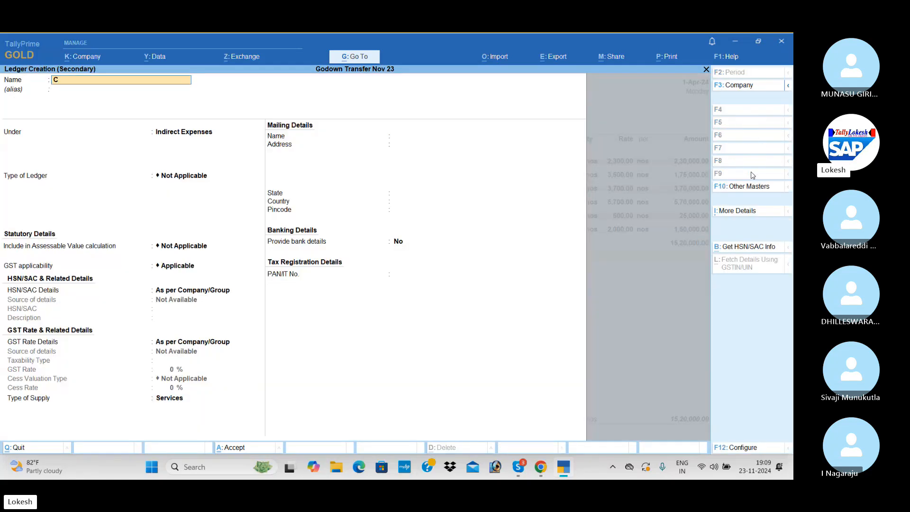
text(GST)
key(Return)
text(DU)
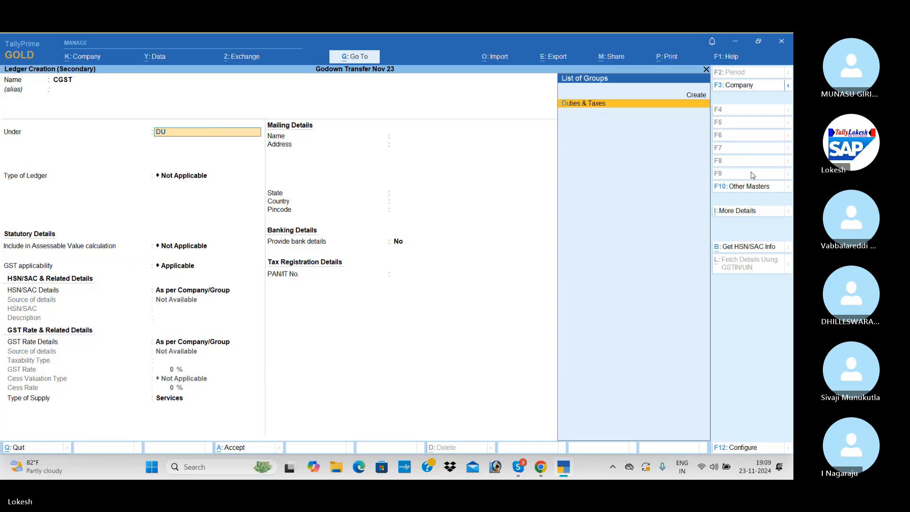
key(Return)
key(Up)
key(Return)
key(Down)
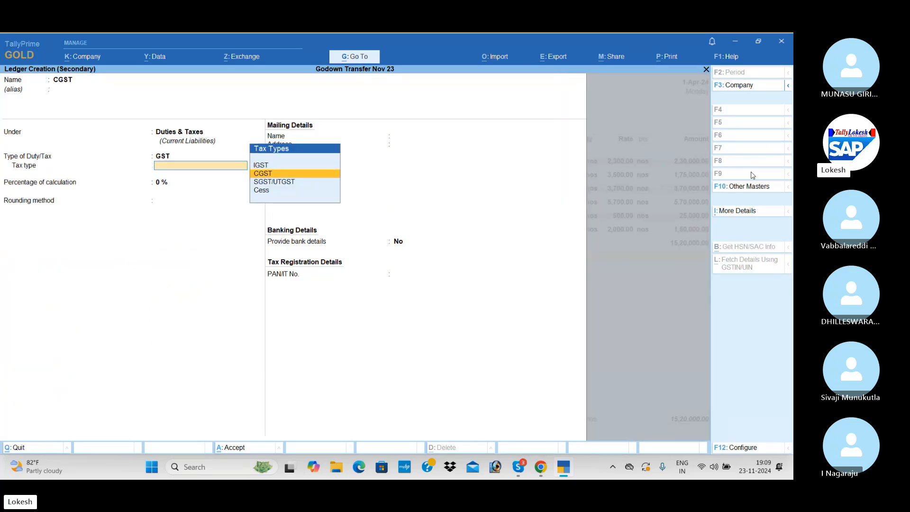
key(Return)
key(Return)
key(Return)
key(Return)
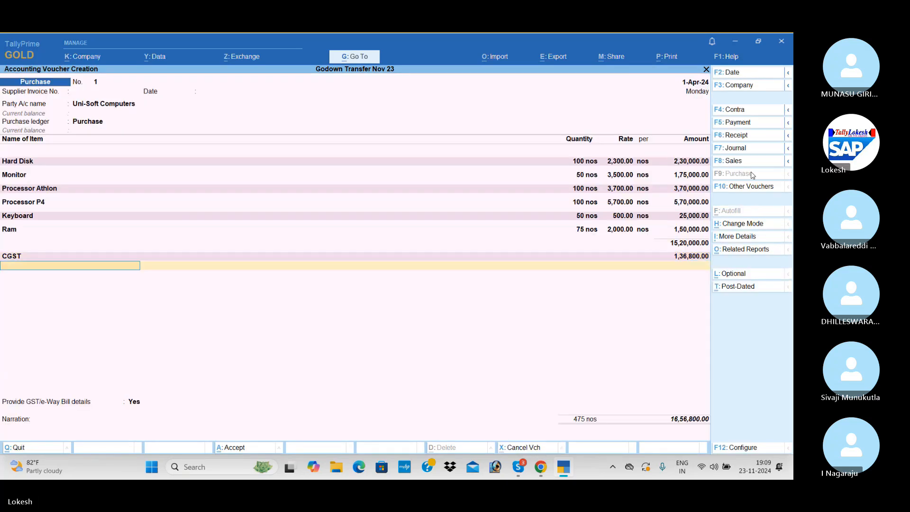
Add a new SGST ledger to the purchase under Duties & Taxes, with duty type GST and tax type SGST/UTGST
key(alt+c)
text(SGST)
key(Return)
key(Return)
key(Return)
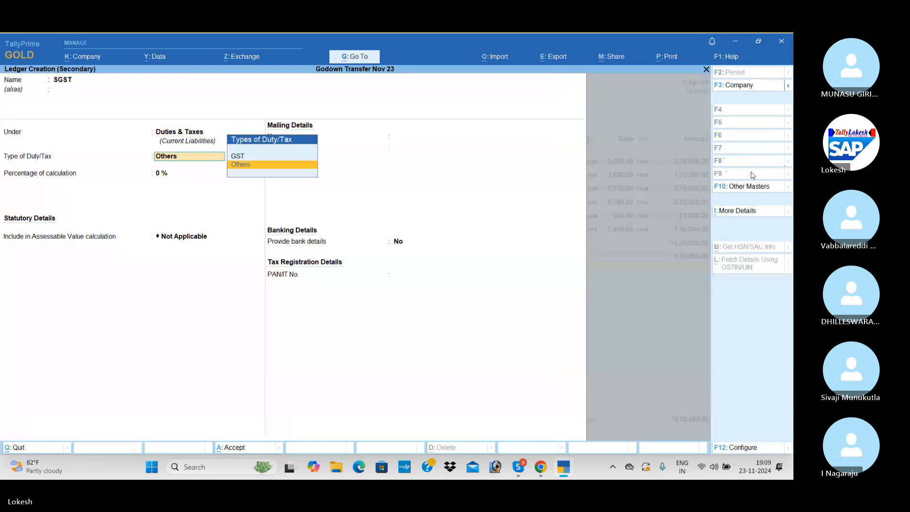
key(Up)
key(Return)
key(Down)
key(Down)
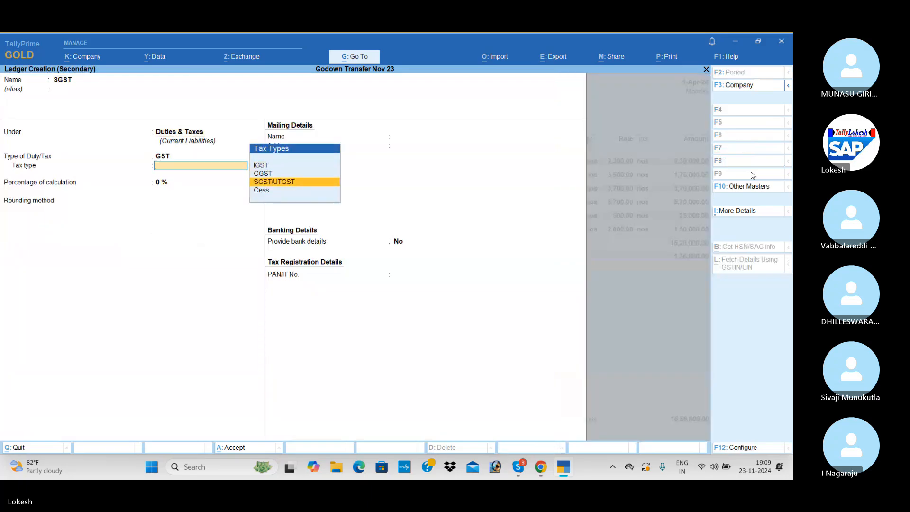
key(Return)
key(Return)
key(Return)
key(Return)
key(Return)
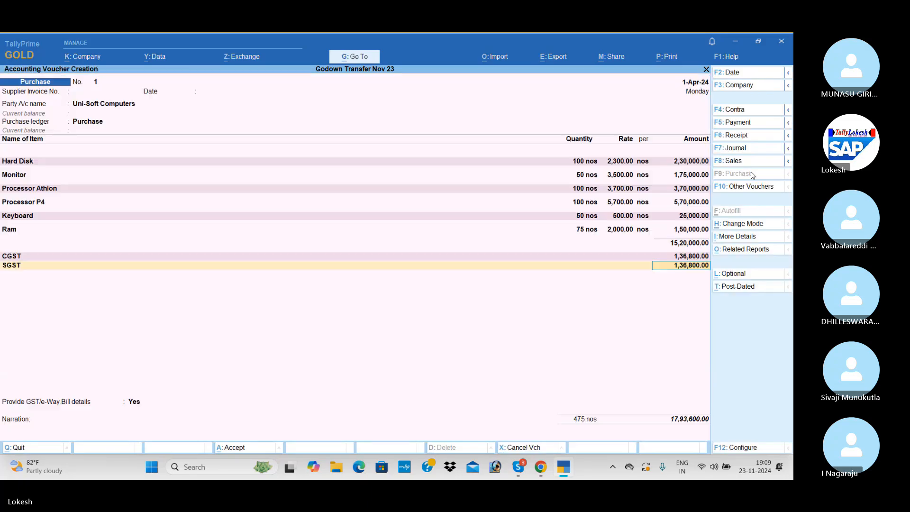
Set Provide GST/e-Way Bill details to No and save the Uni-Soft Computers purchase voucher
key(Return)
key(Return)
key(Down)
key(Return)
key(Return)
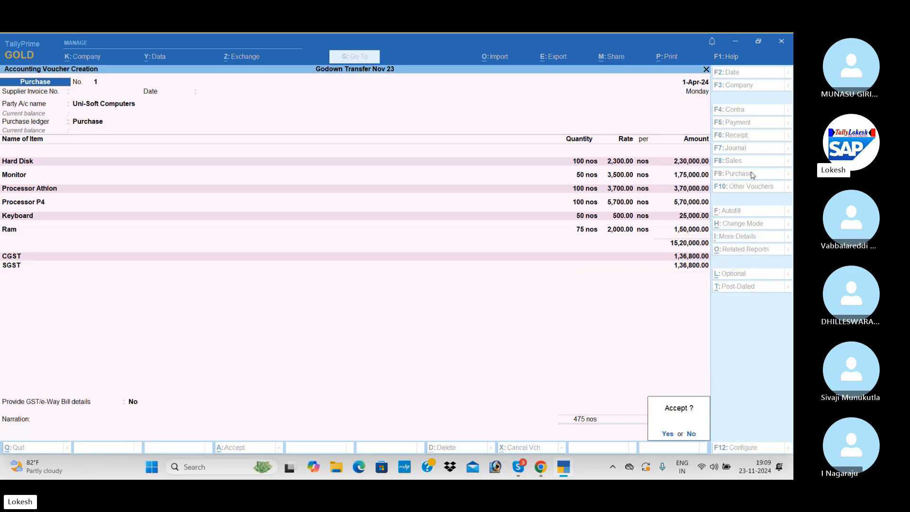
key(Return)
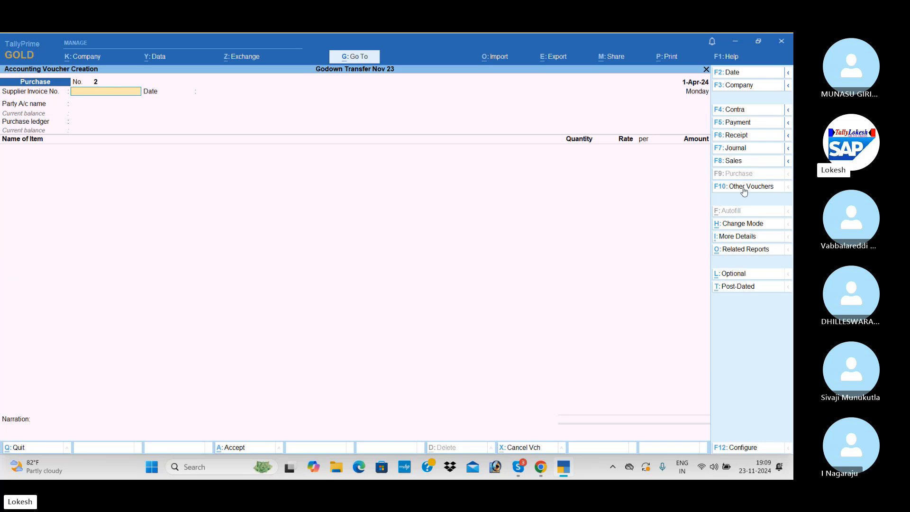
Change the voucher type to Stock Journal to start a new transfer of materials
click(745, 187)
key(Down)
key(Down)
key(Down)
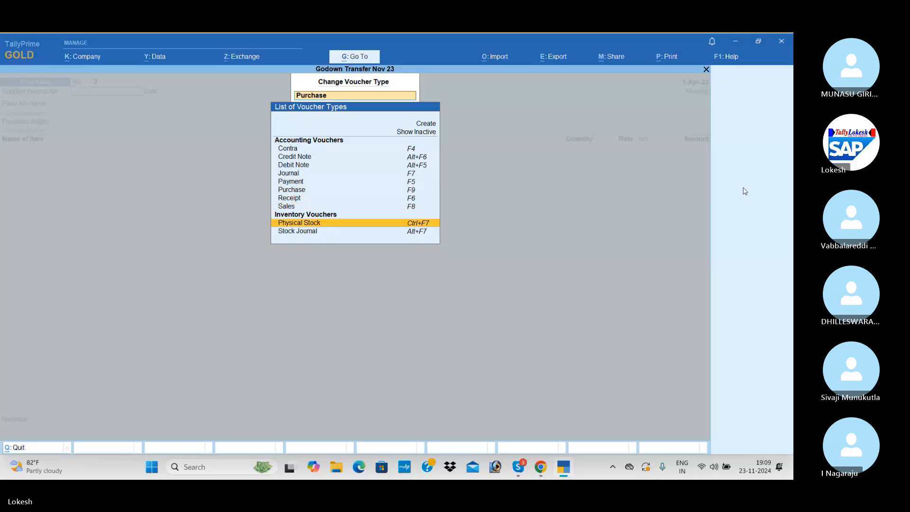
key(Down)
key(Return)
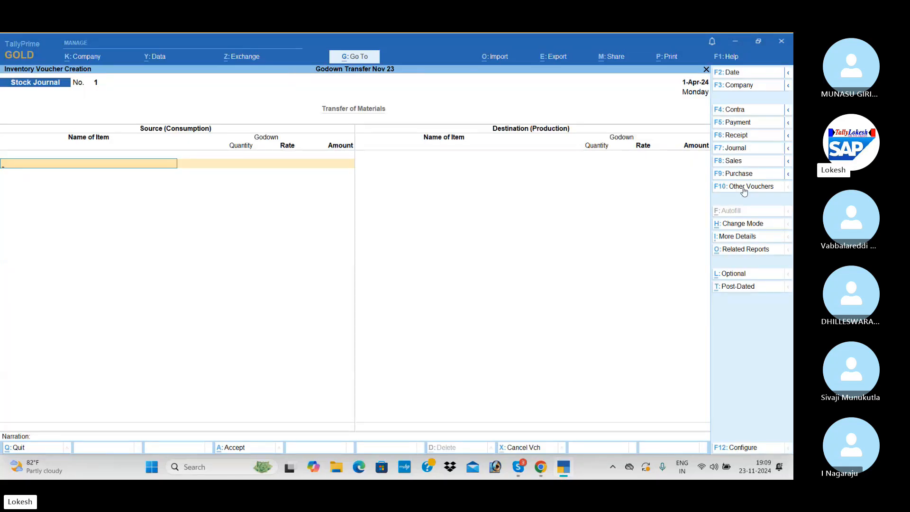
Enter Processor Athlon as a source item of the stock journal, taking 25 nos from Raw Material Godown
text(P)
key(Down)
key(Return)
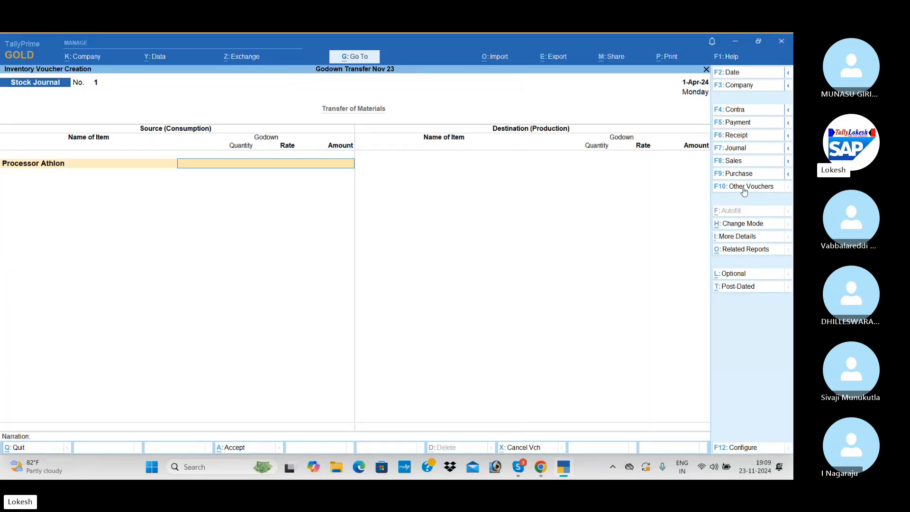
text(R)
key(Return)
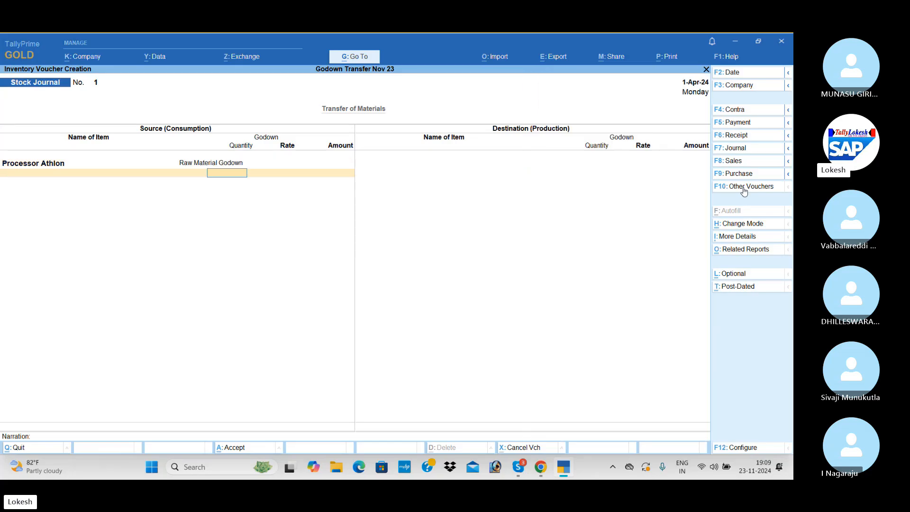
text(25)
key(Return)
key(Return)
key(Return)
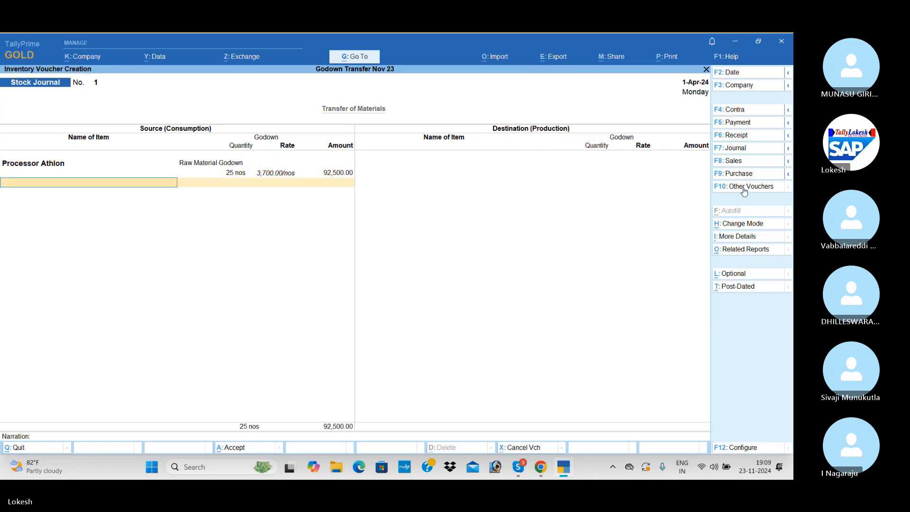
Add Hard Disk to the source items, taking 50 nos from Raw Material Godown
text(H)
key(Return)
text(R)
key(Return)
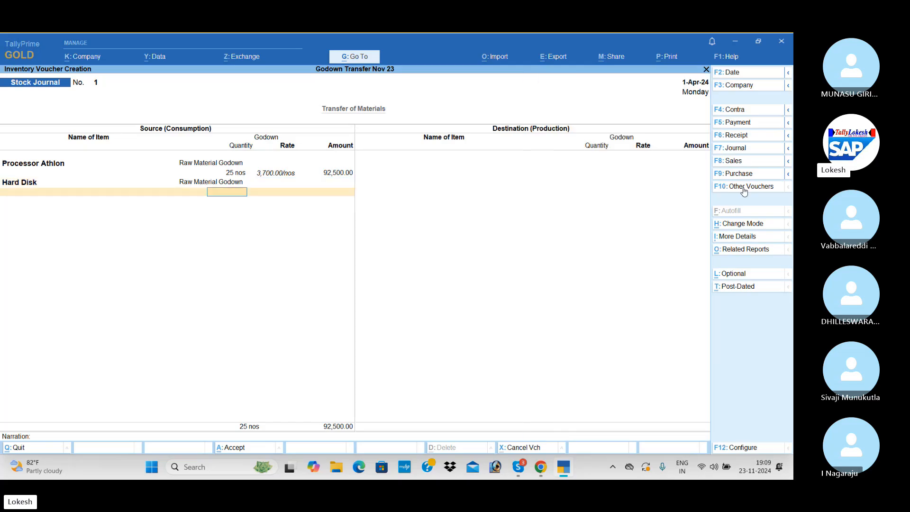
text(50)
key(Return)
key(Return)
key(Return)
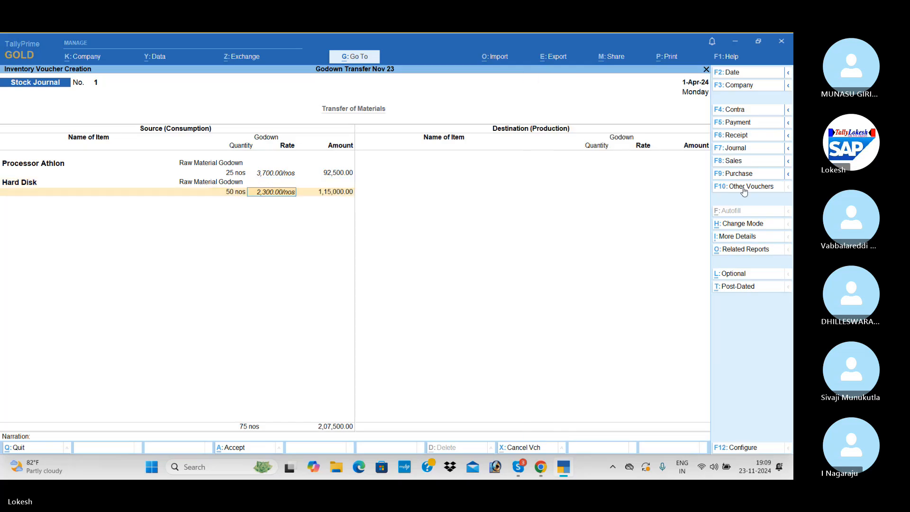
Add Monitor to the source items, taking 50 nos from Raw Material Godown
text(Mo)
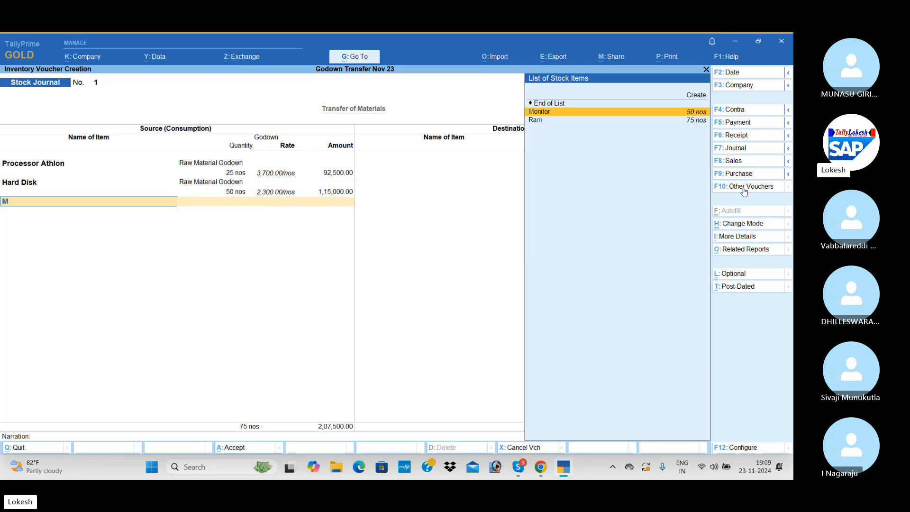
key(Return)
key(Down)
key(Down)
key(Down)
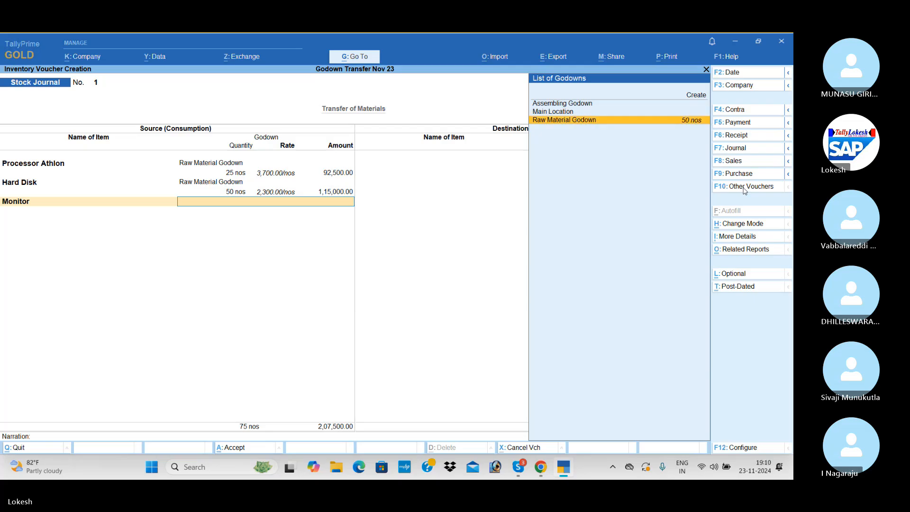
key(Return)
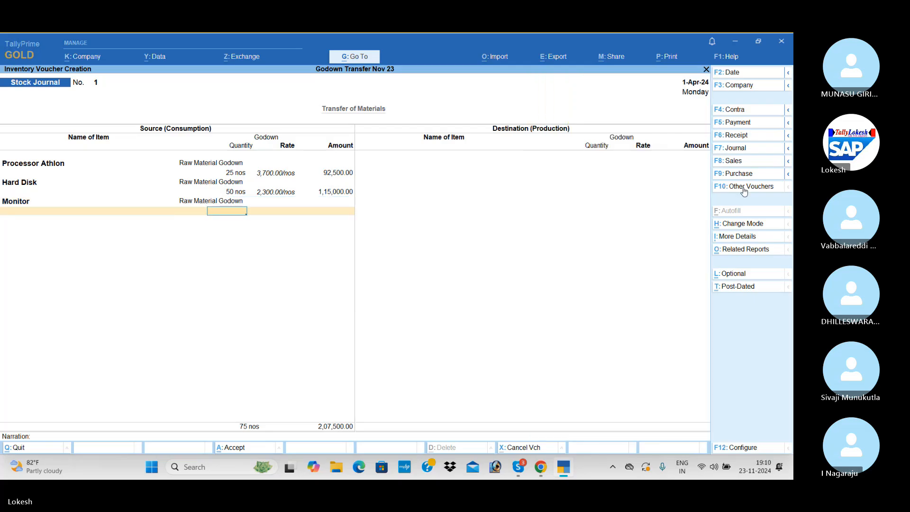
text(50)
key(Return)
key(Return)
key(Return)
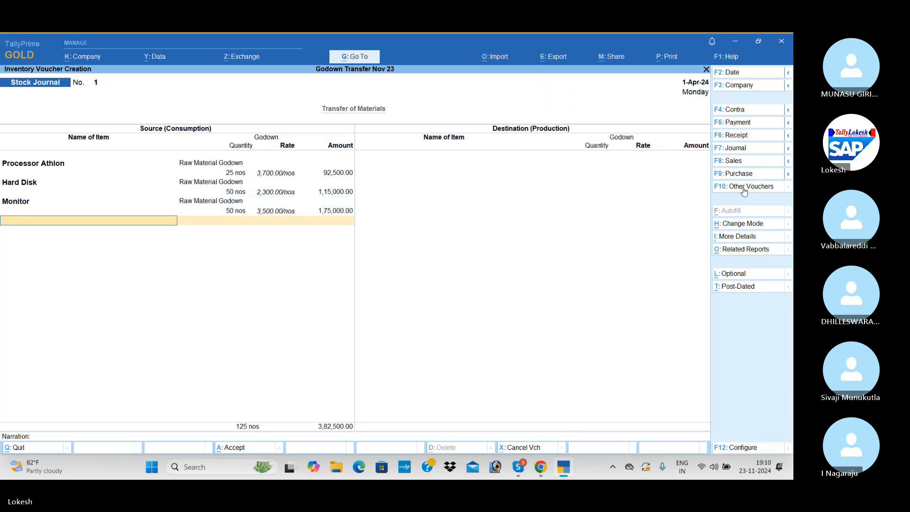
Add Keyboard to the source items, taking 20 nos from Raw Material Godown at a rate of 500
text(k)
key(Return)
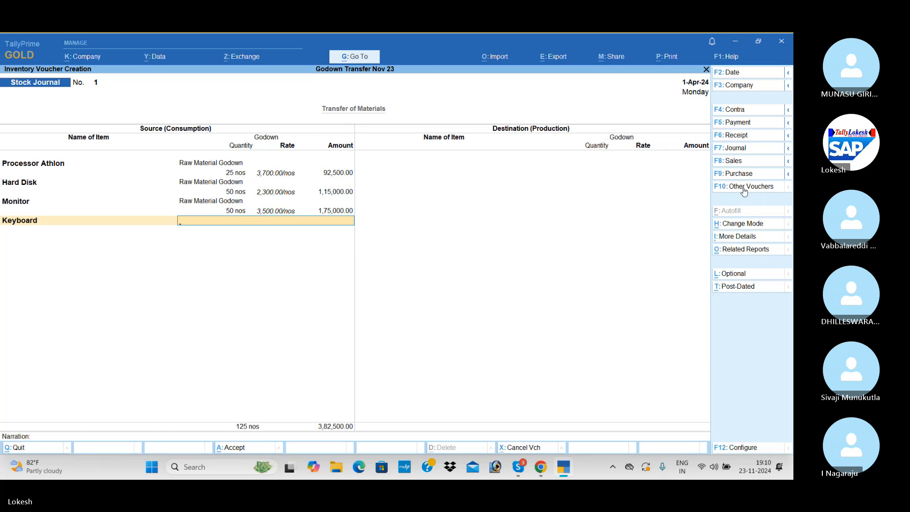
key(Return)
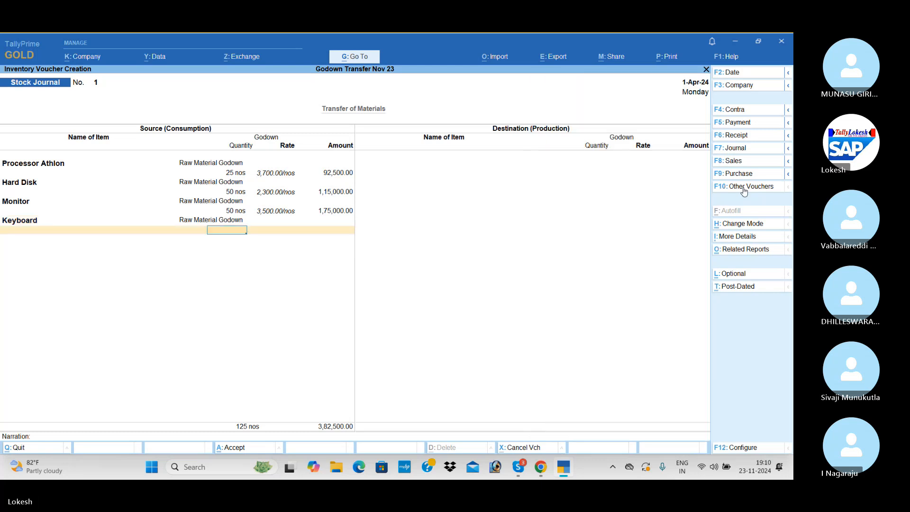
text(20)
key(Return)
text(500)
key(Return)
key(Return)
Add Ram to the source items, taking 75 nos from Raw Material Godown, and end the source list
text(Ram)
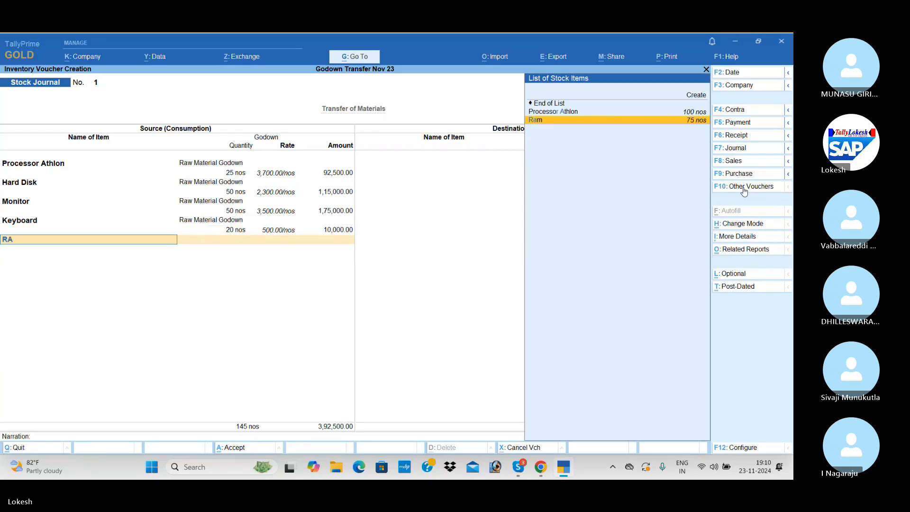
key(Return)
key(Return)
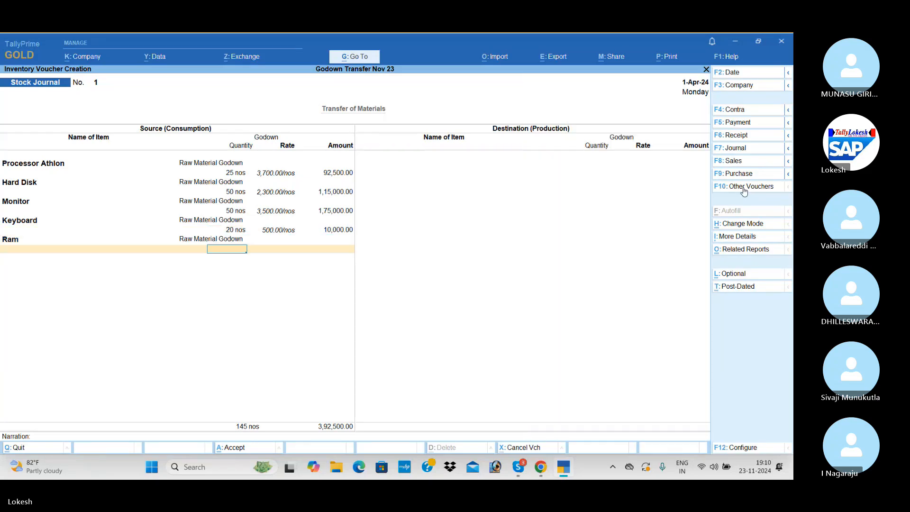
text(75)
key(Return)
key(Return)
key(Return)
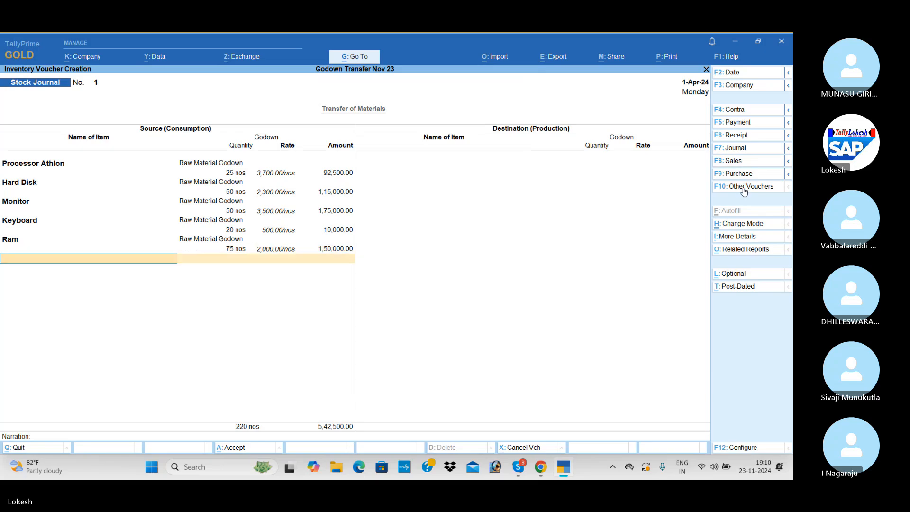
key(Return)
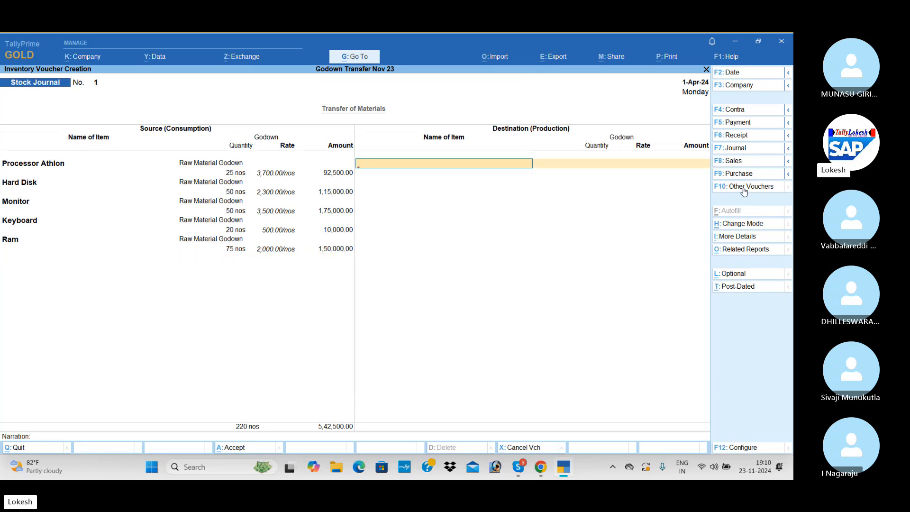
Add Processor Athlon to the destination items, placing 25 nos in Assembling Godown
text(pro)
key(Return)
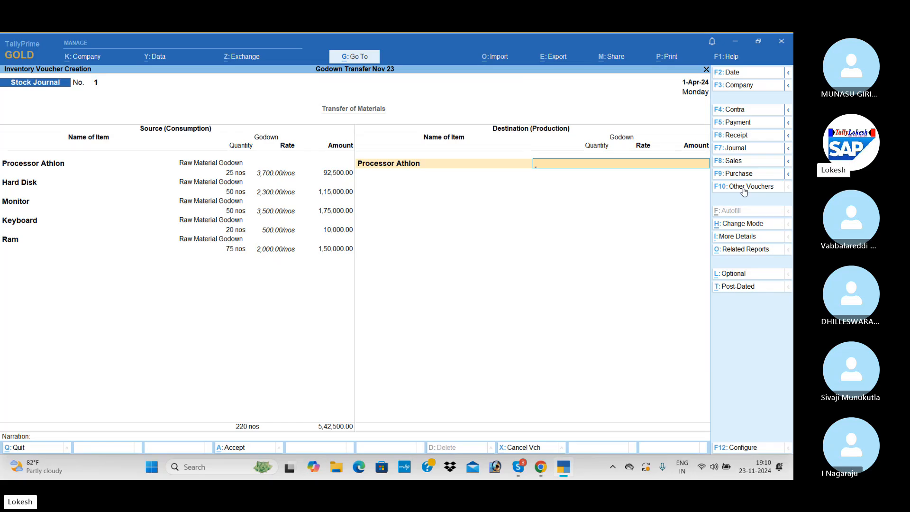
key(Return)
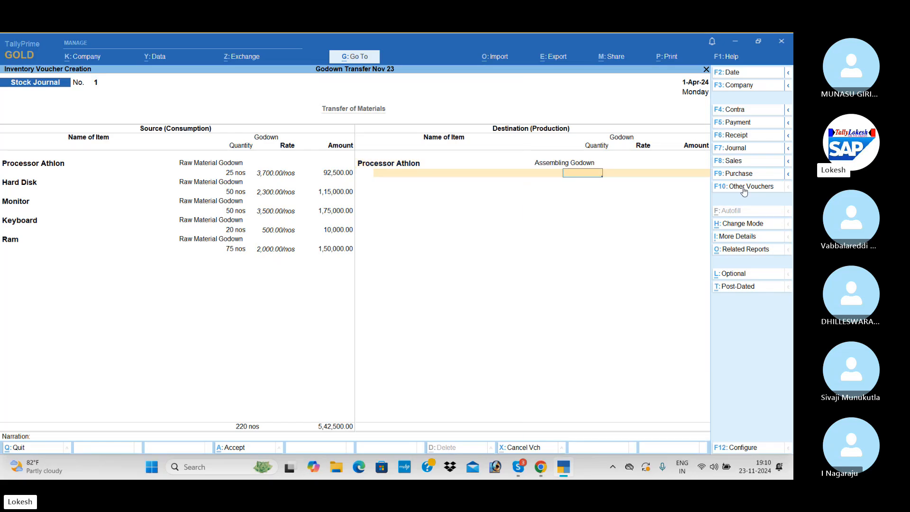
text(25)
key(Return)
key(Return)
key(Return)
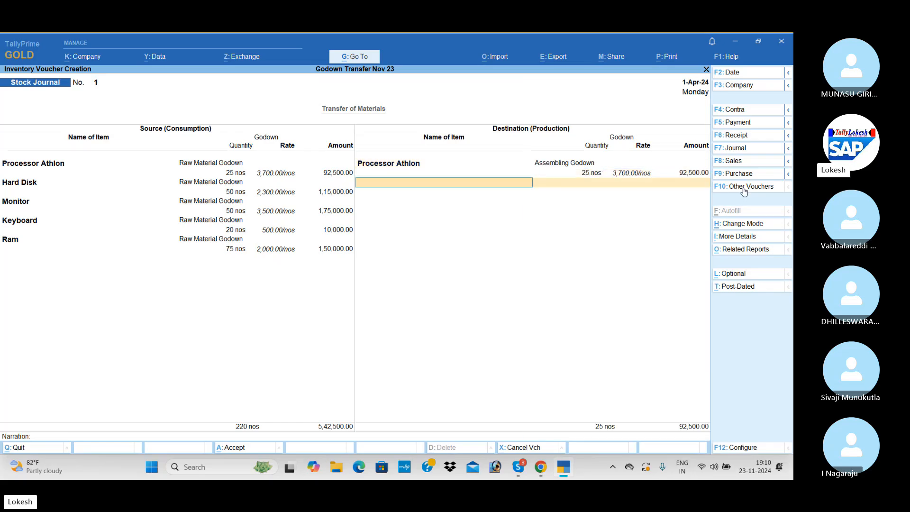
Add Hard Disk to the destination items, placing 50 nos in Assembling Godown
text(h)
key(Return)
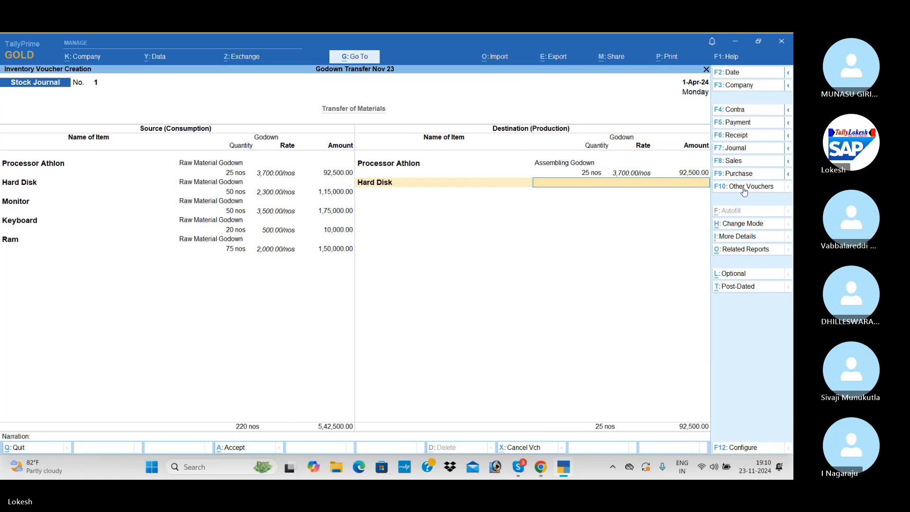
key(Return)
text(50)
key(Return)
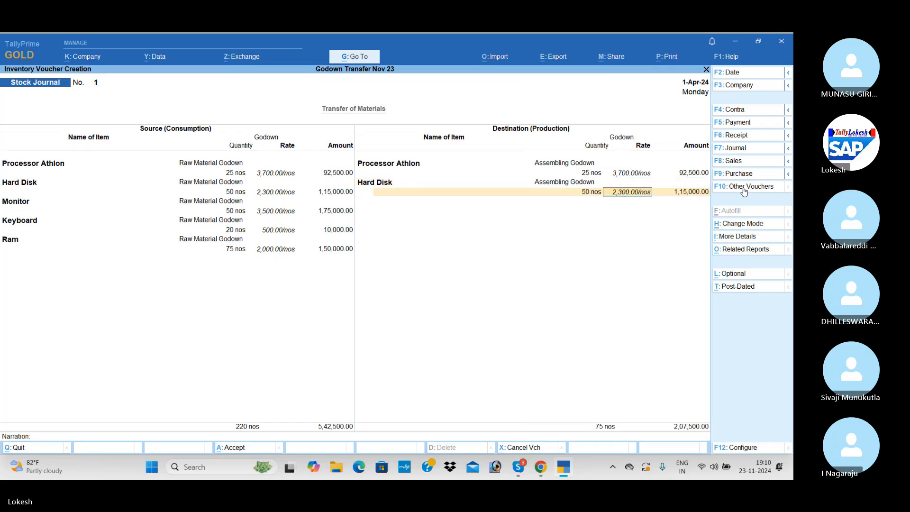
key(Return)
key(Return)
Add Monitor to the destination items, placing 50 nos in Assembling Godown
text(m)
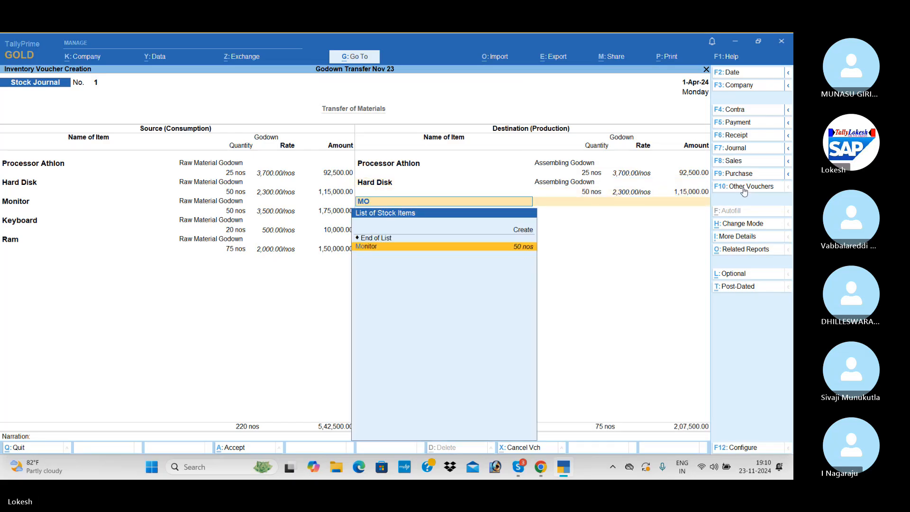
key(Return)
text(AS)
key(Return)
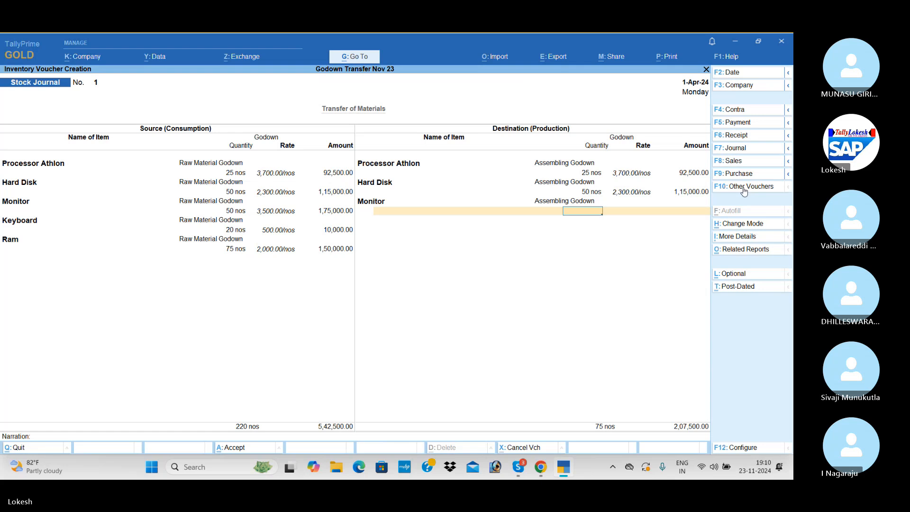
text(50)
key(Return)
key(Return)
key(Return)
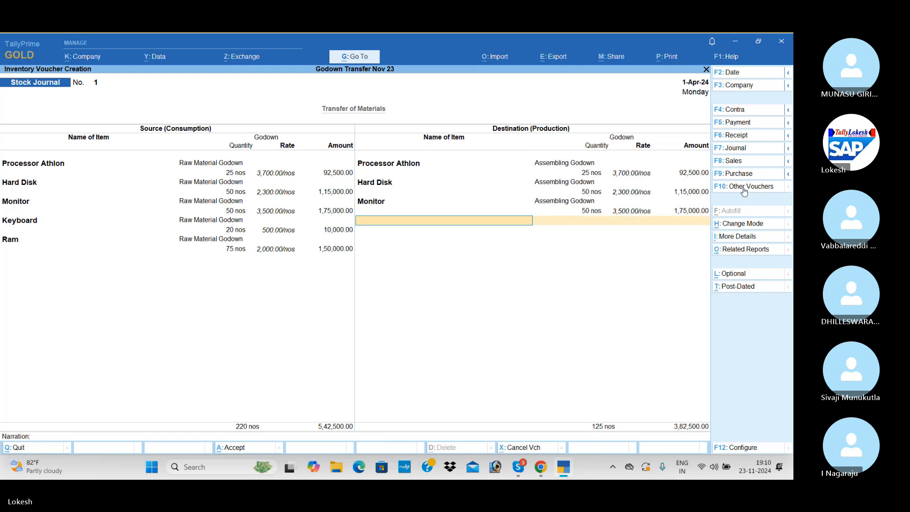
Add Keyboard to the destination items, placing 20 nos in Assembling Godown
text(K)
key(Return)
key(Return)
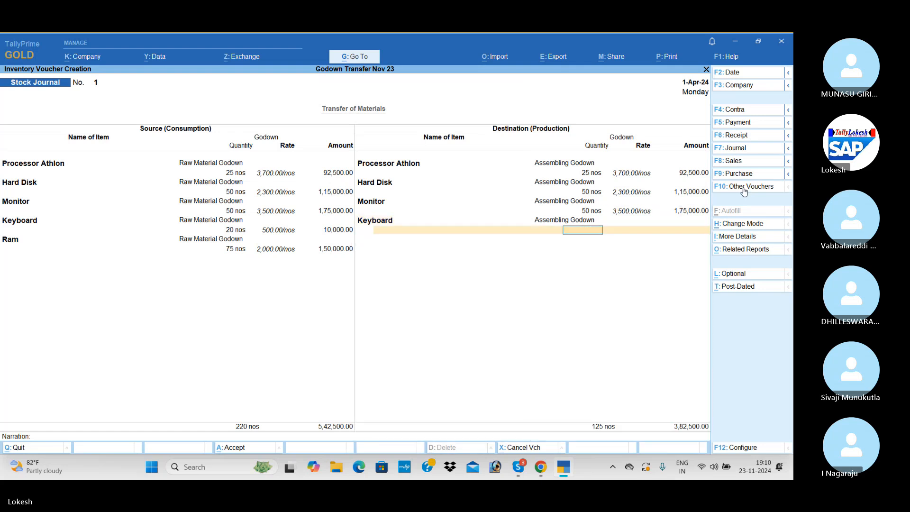
text(20)
key(Return)
key(Return)
key(Return)
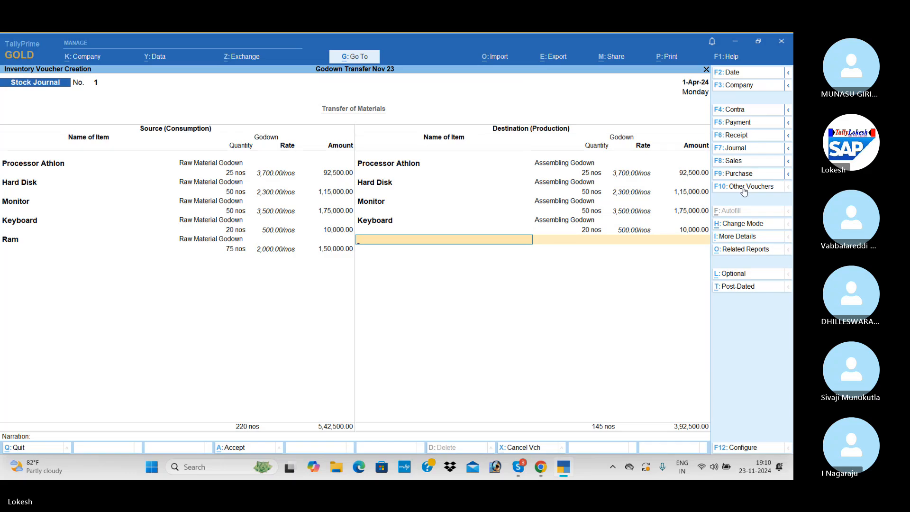
Add Ram to the destination items with 75 nos in Assembling Godown, and save the stock journal
text(RA)
key(Return)
key(Return)
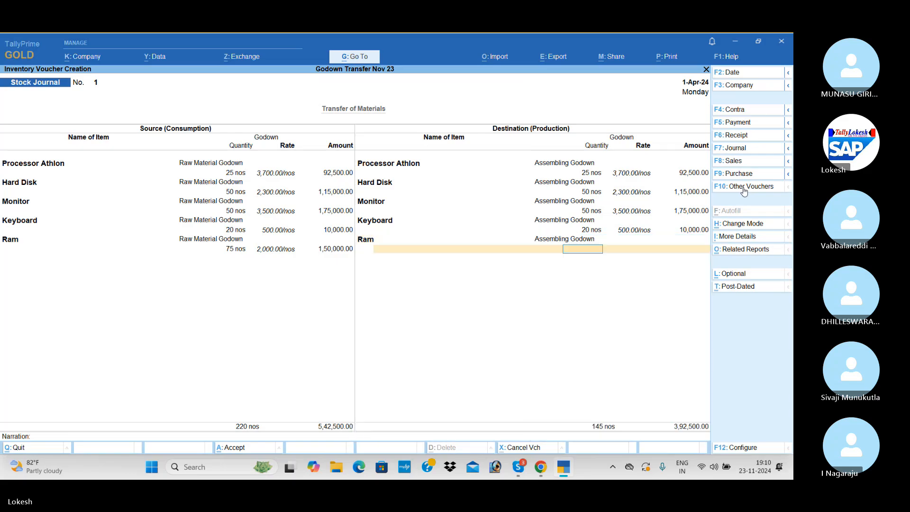
text(75)
key(Return)
key(Return)
key(Return)
key(Return)
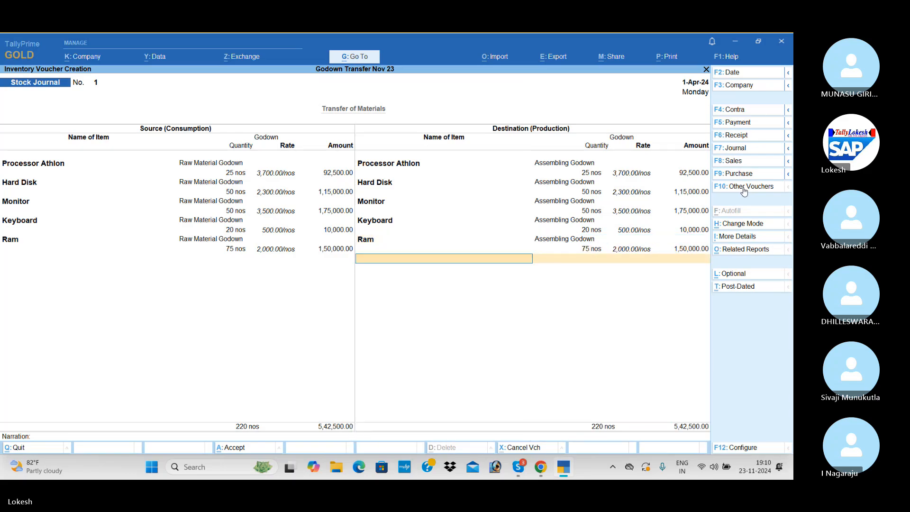
key(Return)
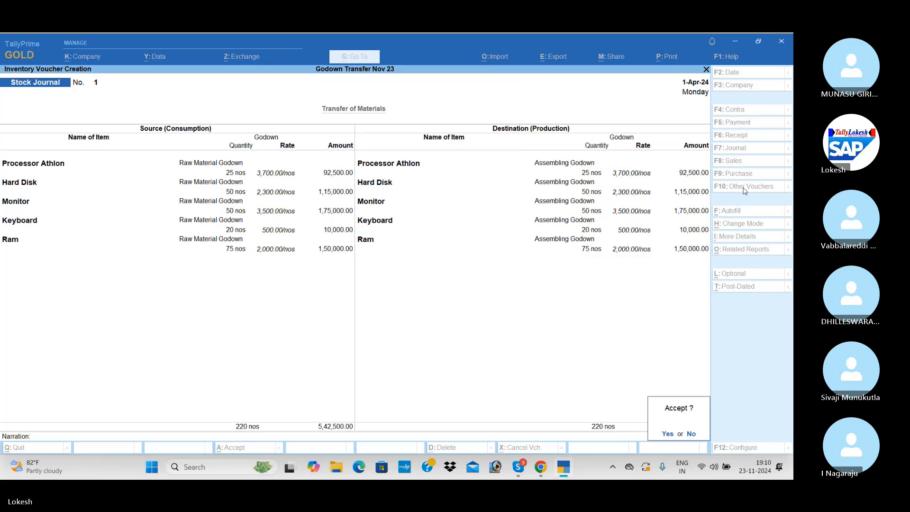
key(Return)
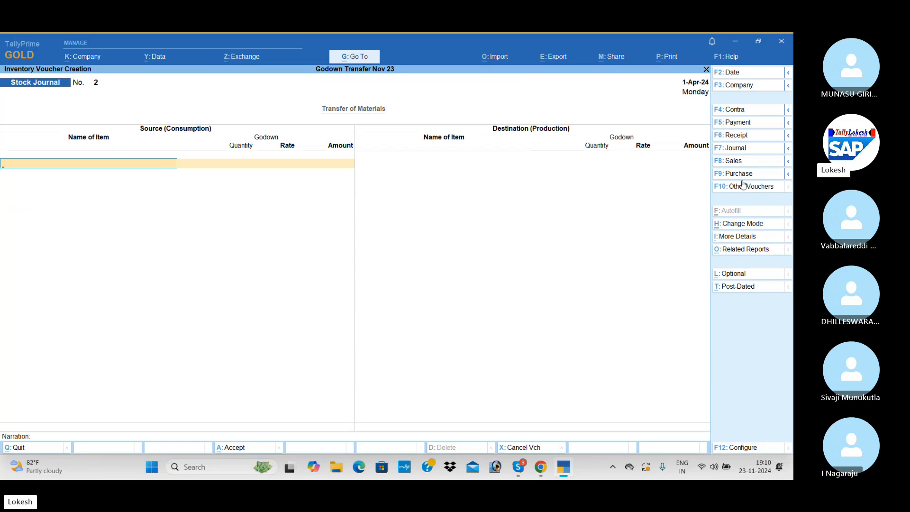
Record a journal voucher debiting Furnituer 20,000 and crediting Sri Furnitue, and save it
click(747, 151)
text(f)
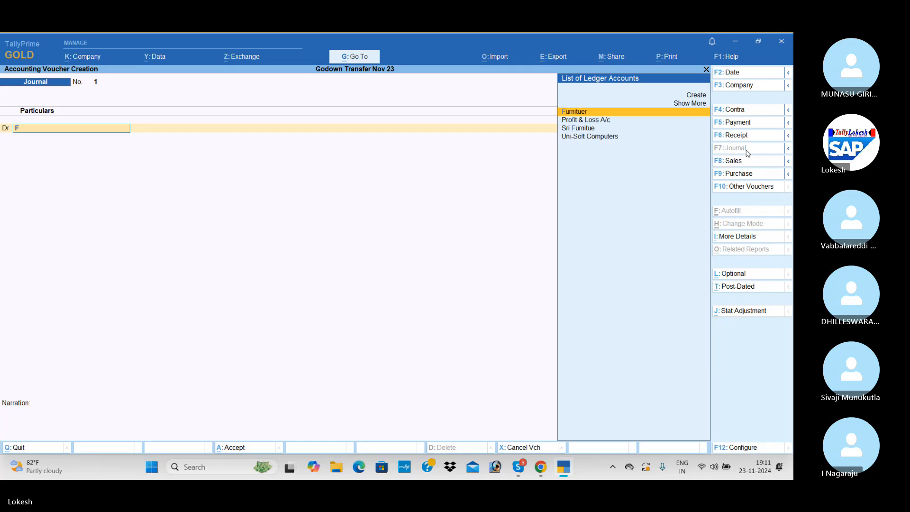
key(Return)
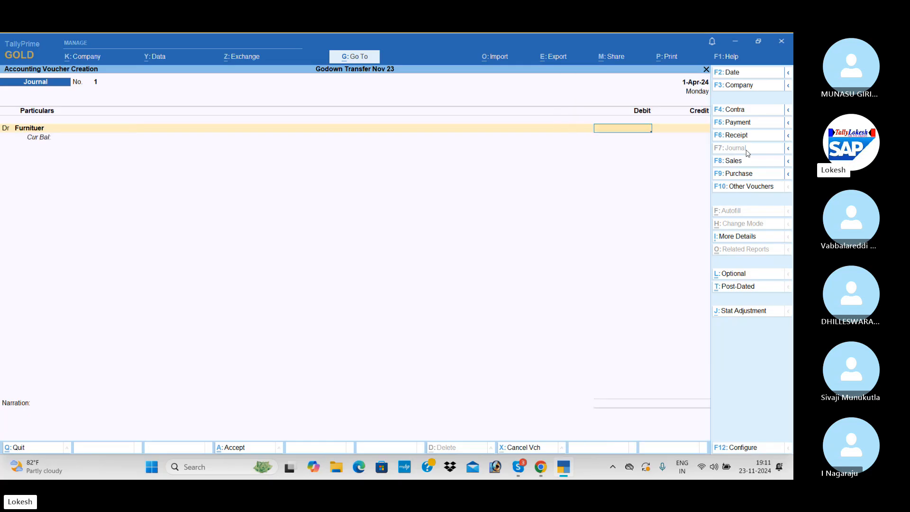
text(20,000)
key(Return)
text(sr)
key(Return)
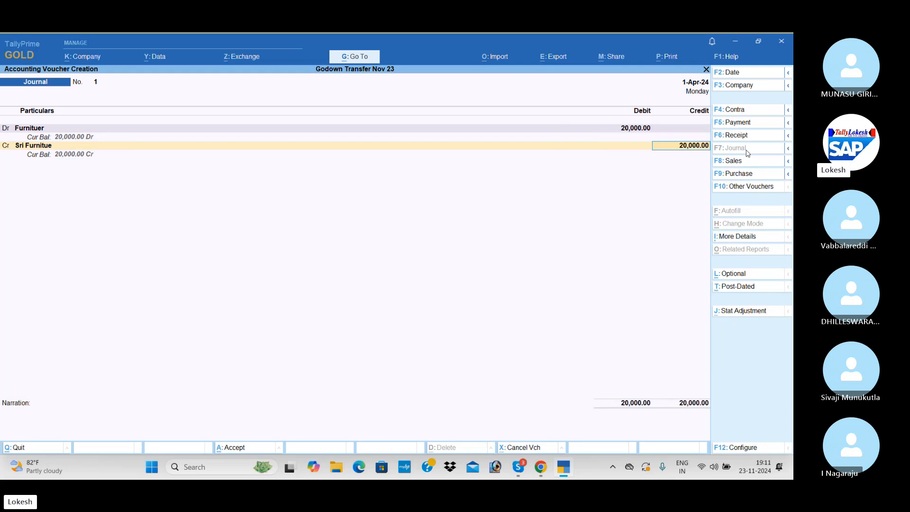
key(Return)
key(Return)
key(Return)
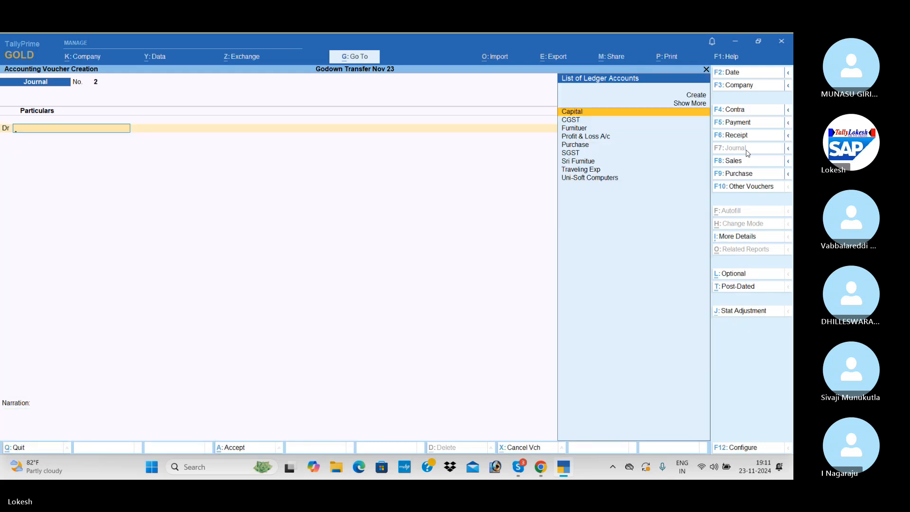
Start a contra voucher and credit Cash with 2,00,000
click(751, 112)
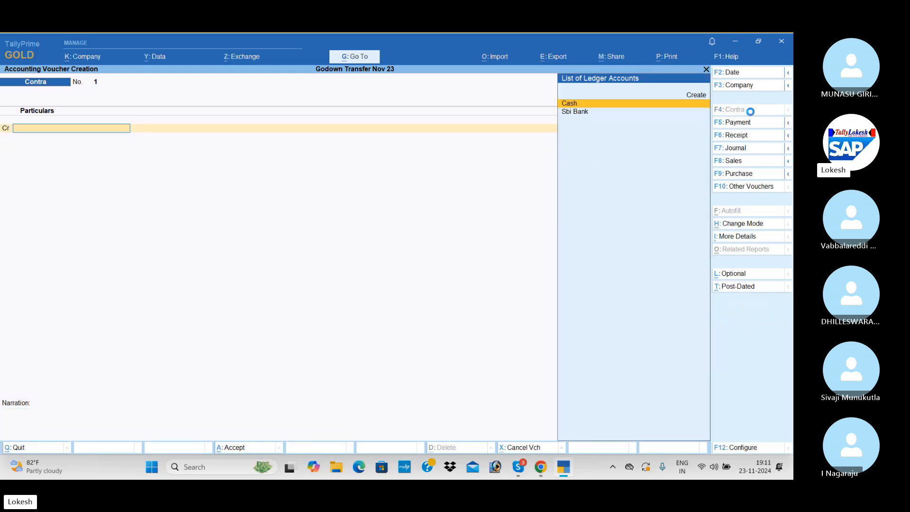
text(20000)
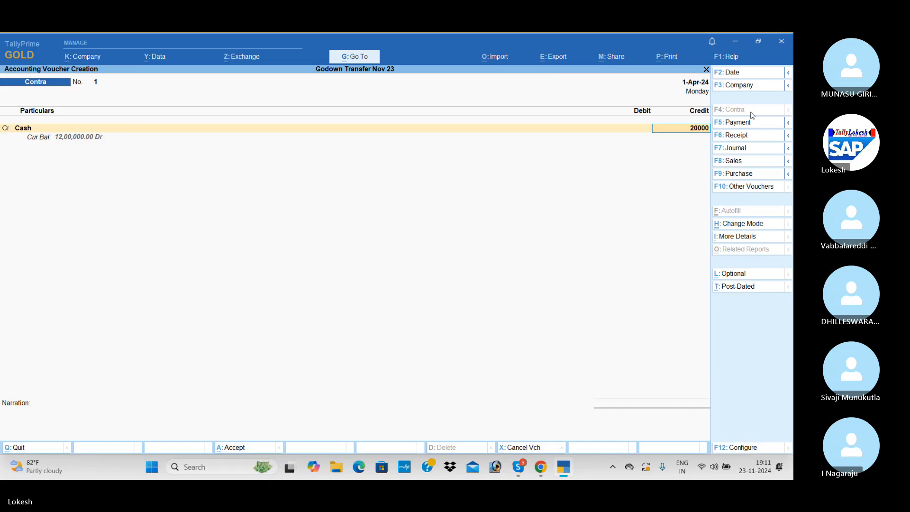
key(Return)
key(BackSpace)
text(20000)
key(Return)
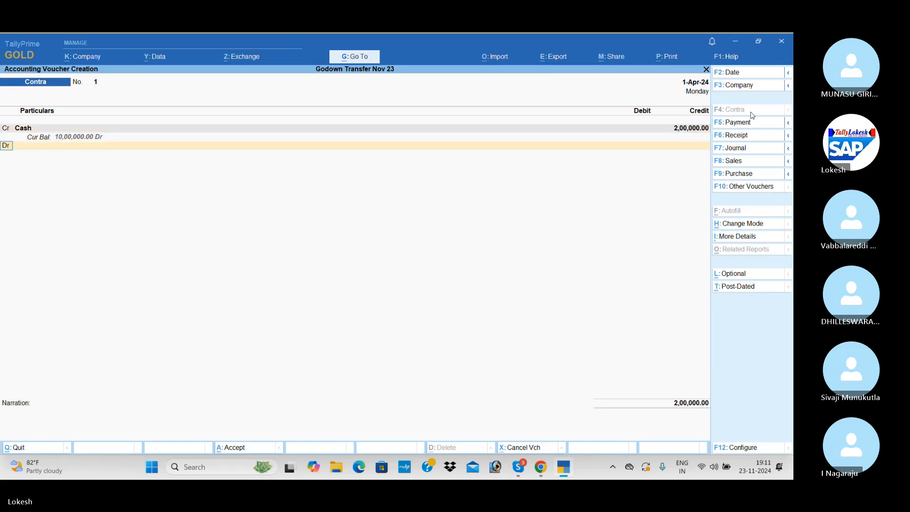
Debit Sbi Bank with 2,00,000 using a Cash bank allocation, and save the contra voucher
key(Down)
key(Return)
key(Return)
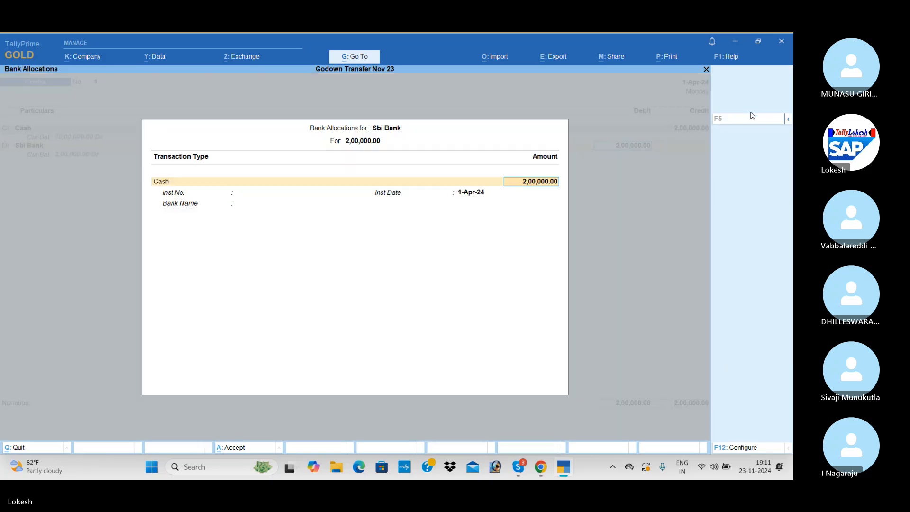
key(Return)
key(Return)
key(Return)
key(Return)
key(Return)
key(Return)
key(Return)
key(Return)
key(Return)
key(Return)
key(Return)
key(Return)
key(Return)
key(Return)
key(Return)
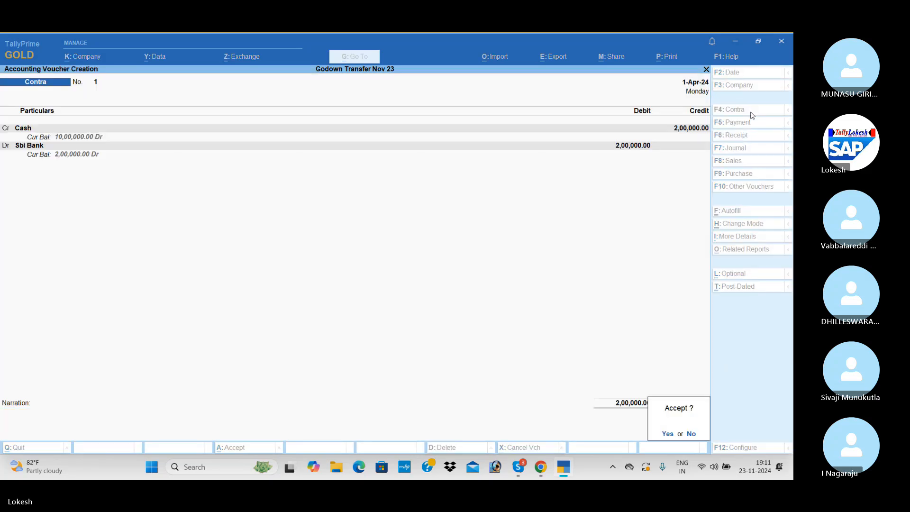
key(Return)
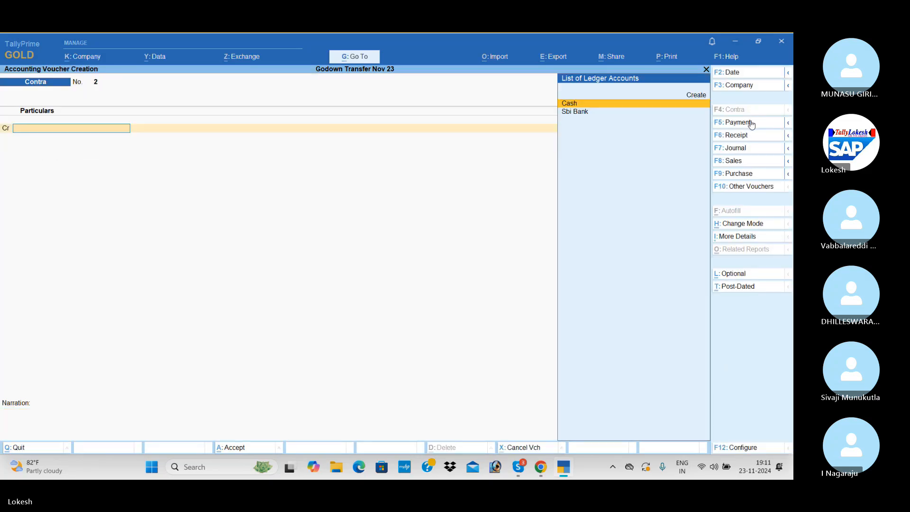
Record a payment voucher debiting Traveling Exp 5,000 and crediting Cash, and save it
click(752, 123)
key(Return)
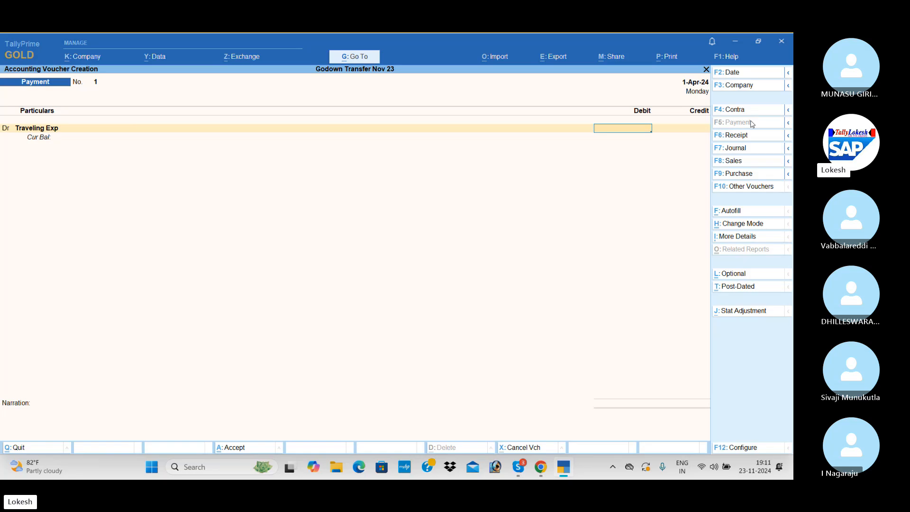
text(5000)
key(Return)
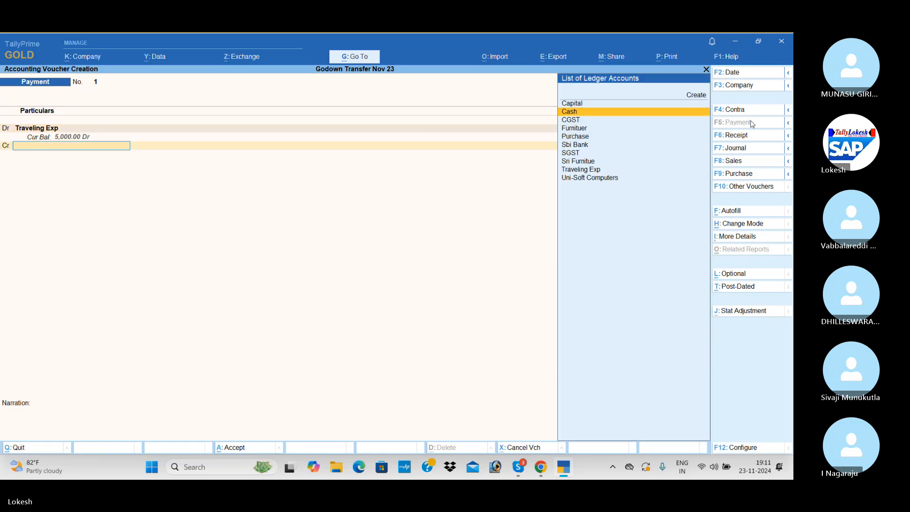
key(Return)
key(Return)
key(Return)
key(Return)
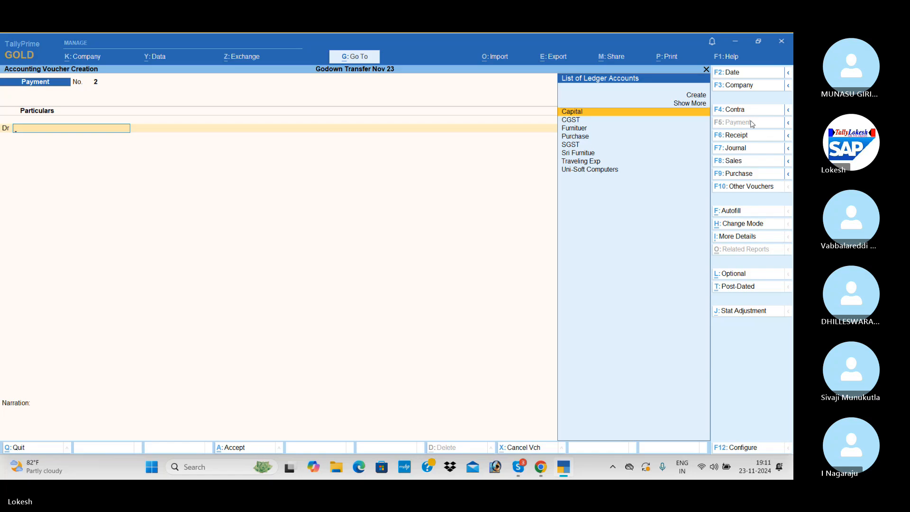
Leave voucher entry and review the recorded vouchers in the Day Book
key(Escape)
key(y)
key(Down)
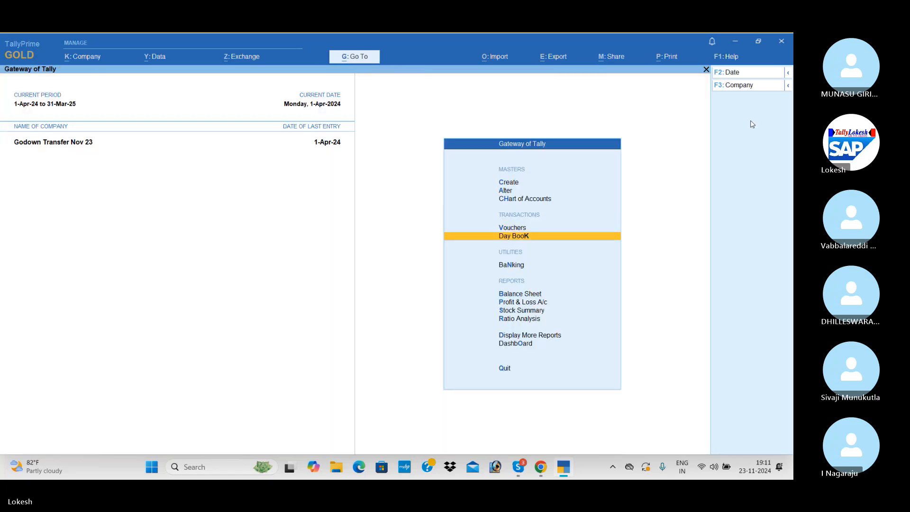
key(Return)
key(Down)
key(Down)
key(Down)
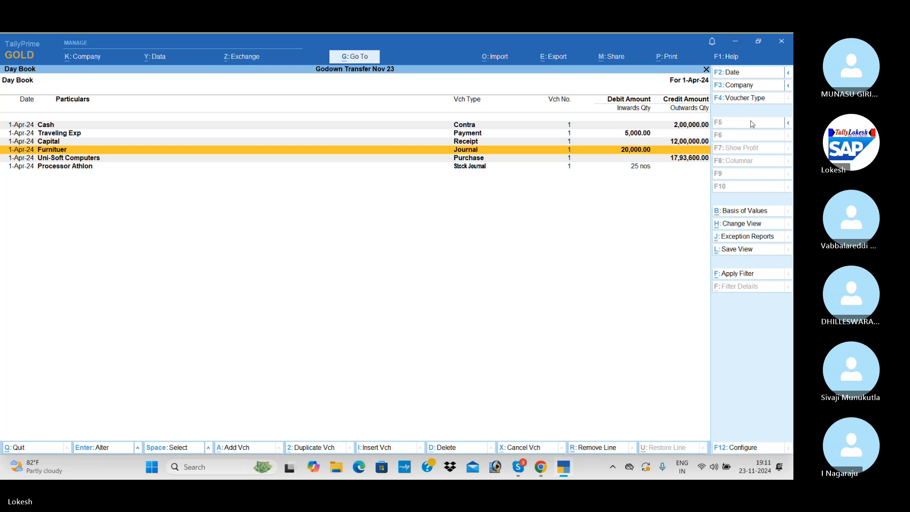
key(Escape)
Examine the Profit & Loss A/c in detailed form, going through the closing stock items down to the net result
key(Down)
key(Down)
key(Down)
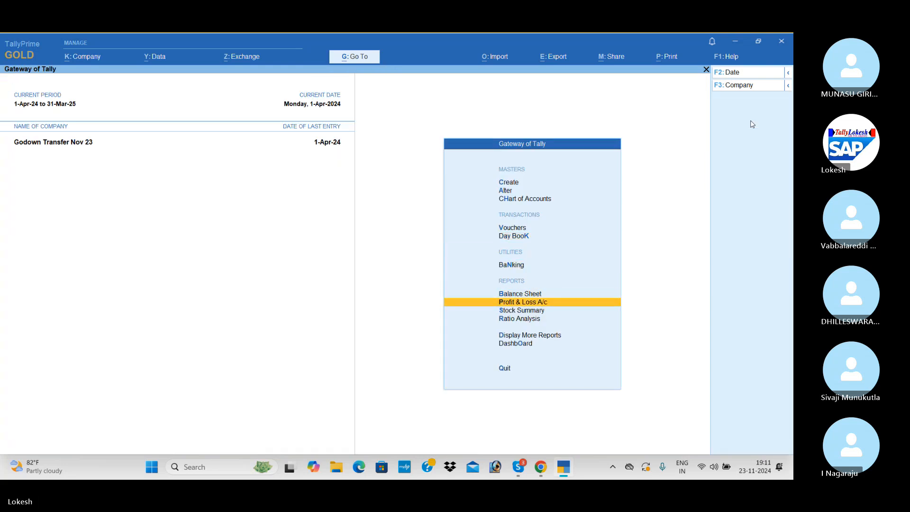
key(Return)
key(alt+F5)
key(Right)
key(Down)
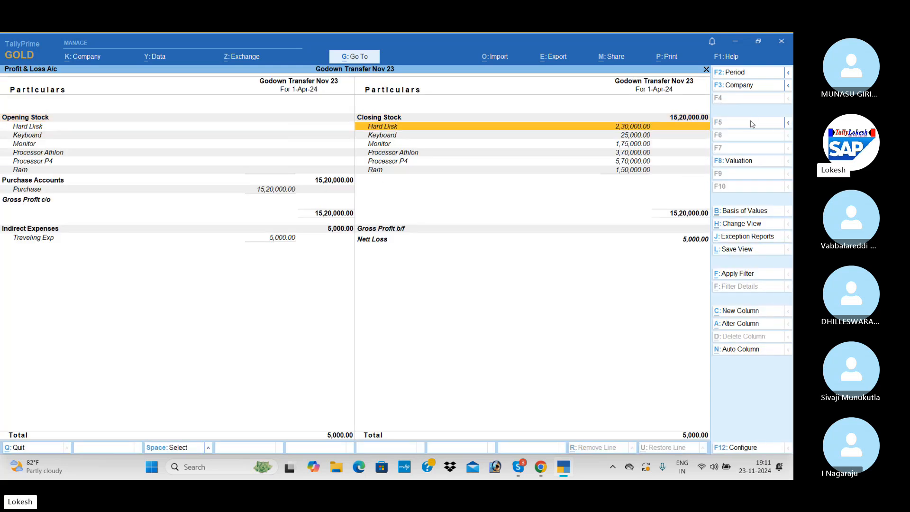
key(Down)
key(Down)
key(Down)
key(Down)
key(Down)
key(Down)
key(Down)
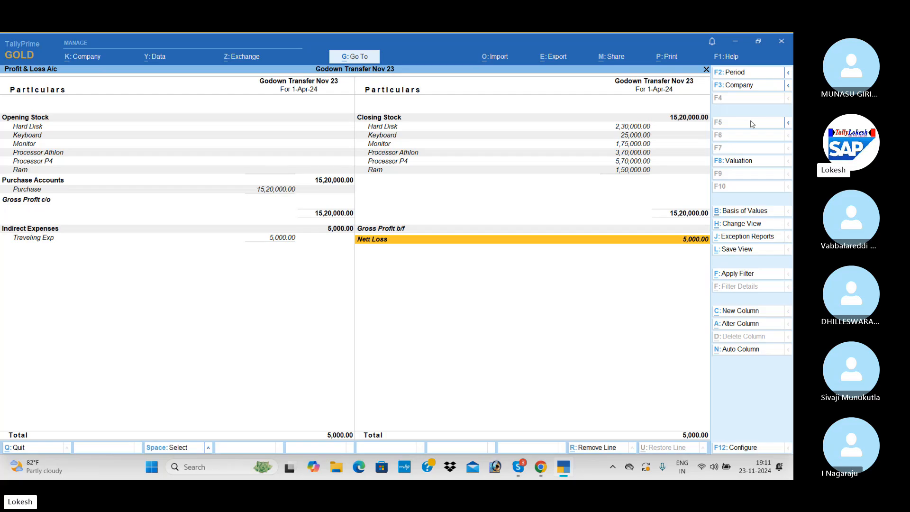
key(Escape)
Show the Stock Summary in detailed form to examine each item's godown-wise balance
key(Down)
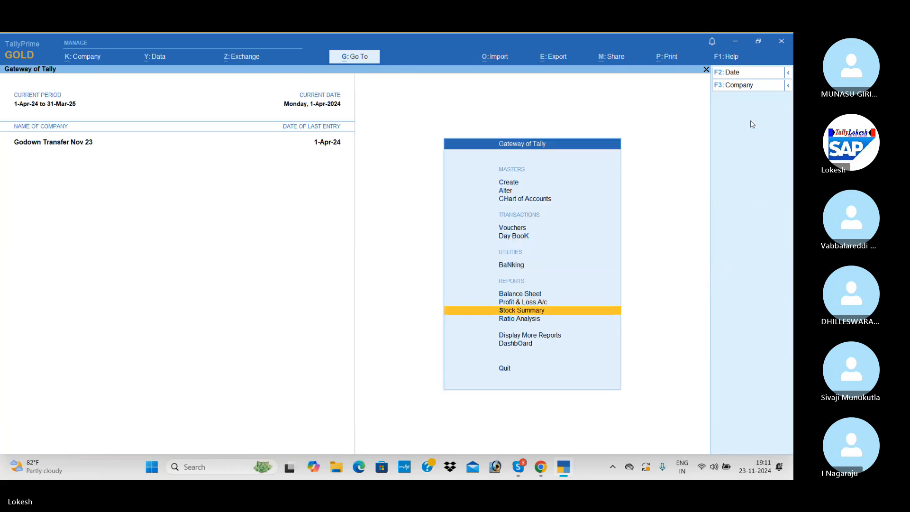
key(Return)
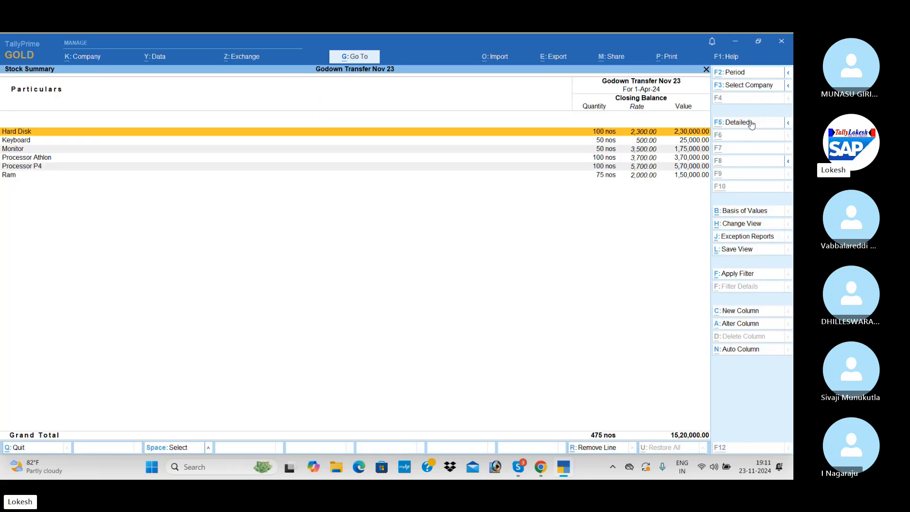
key(alt+F5)
key(Down)
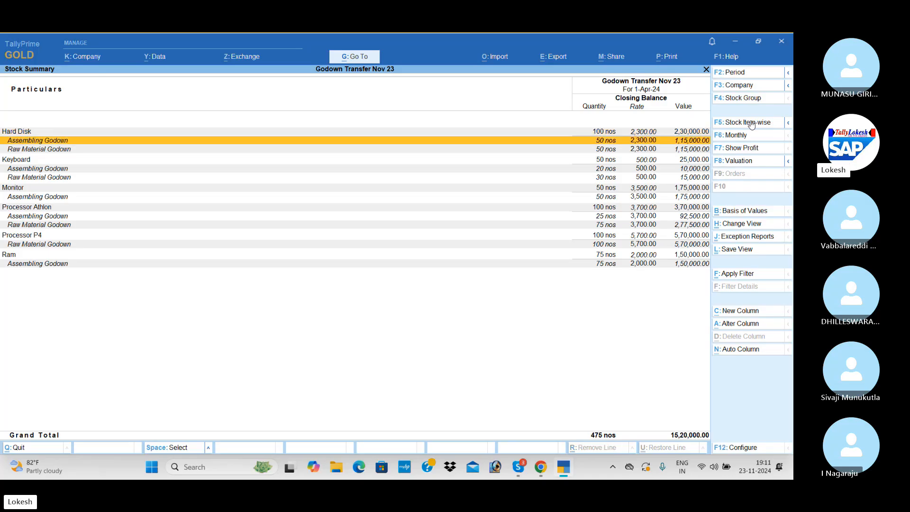
Go through the Stock Summary line by line, examining the godown balances from Hard Disk down to Ram
key(Up)
key(Down)
key(Down)
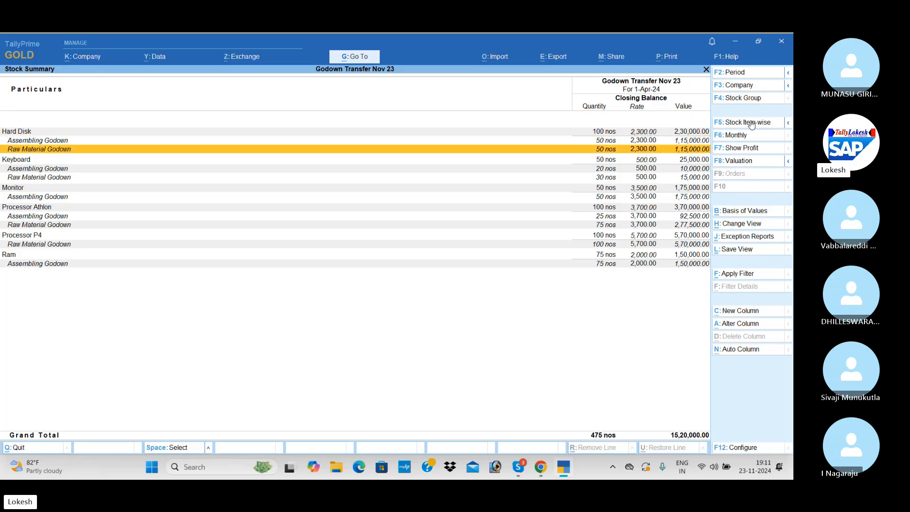
key(Down)
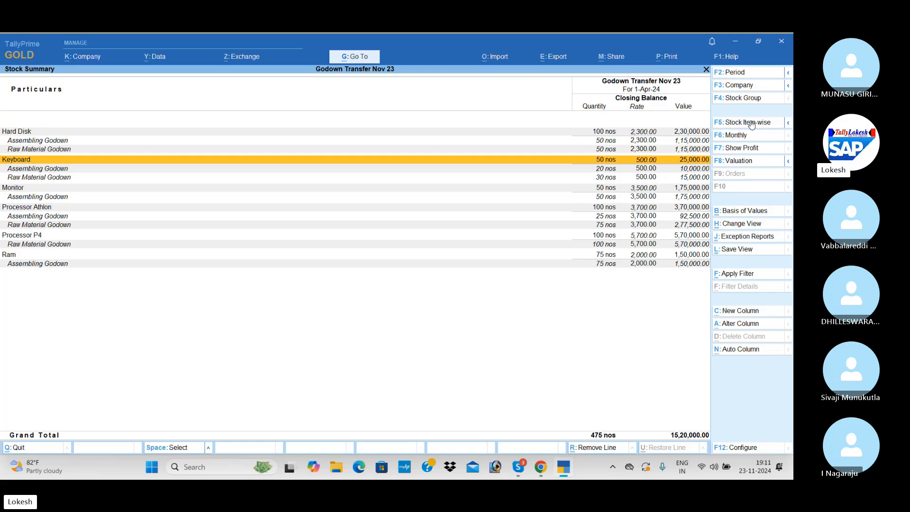
key(Down)
key(Down)
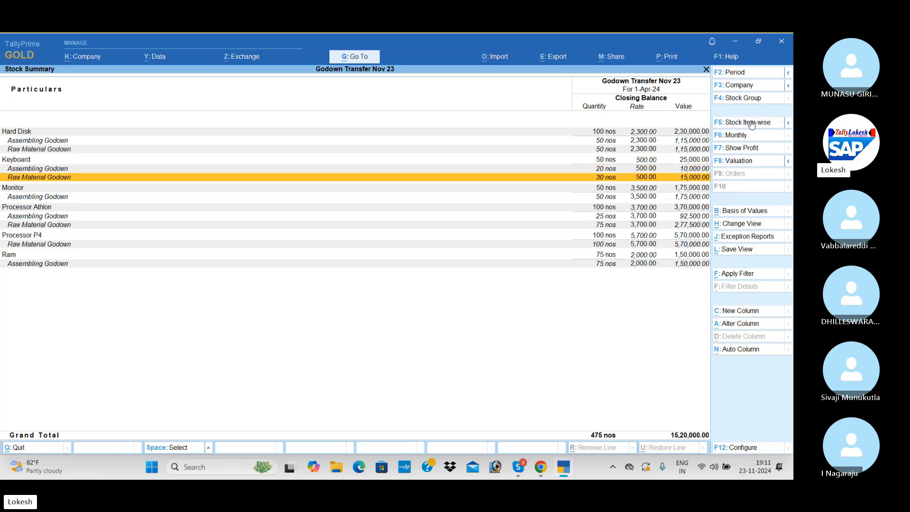
key(Down)
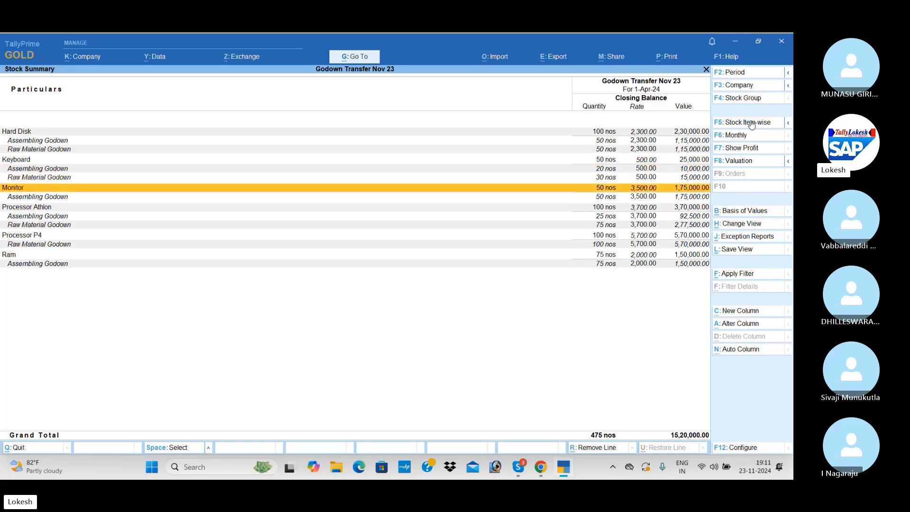
key(Down)
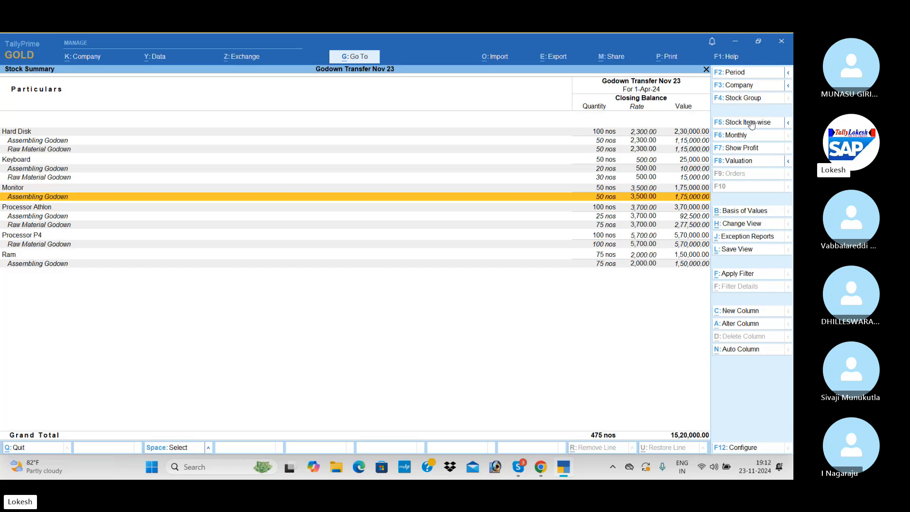
key(Down)
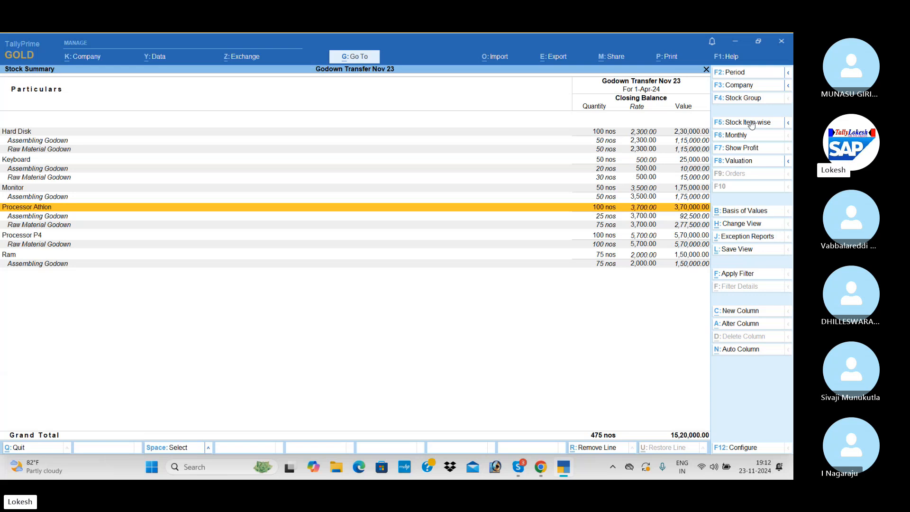
key(Down)
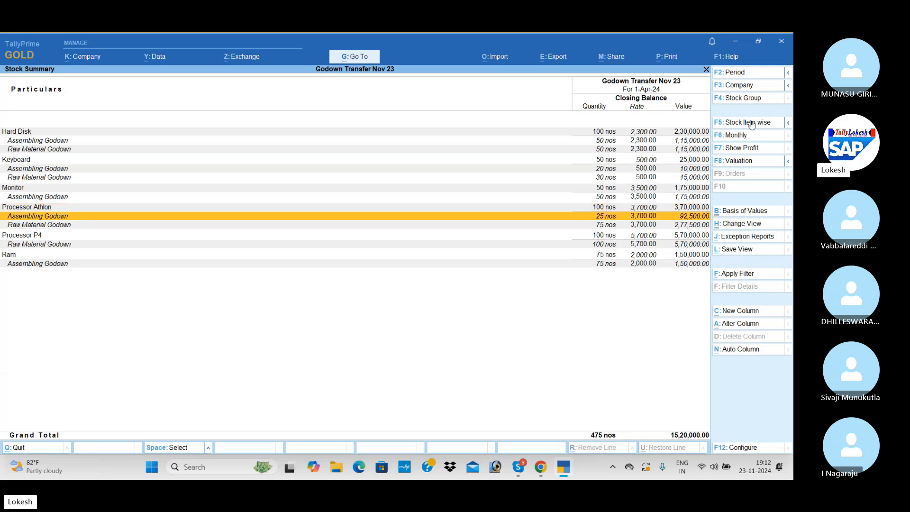
key(Down)
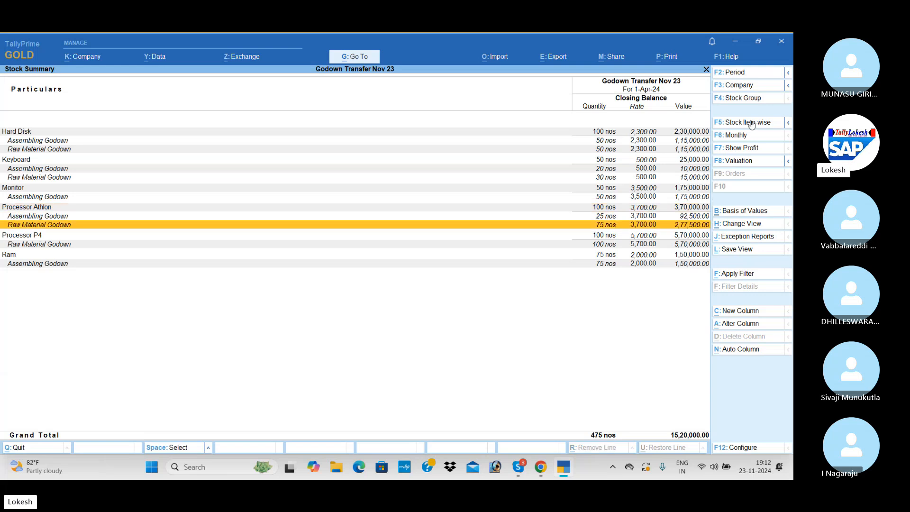
key(Down)
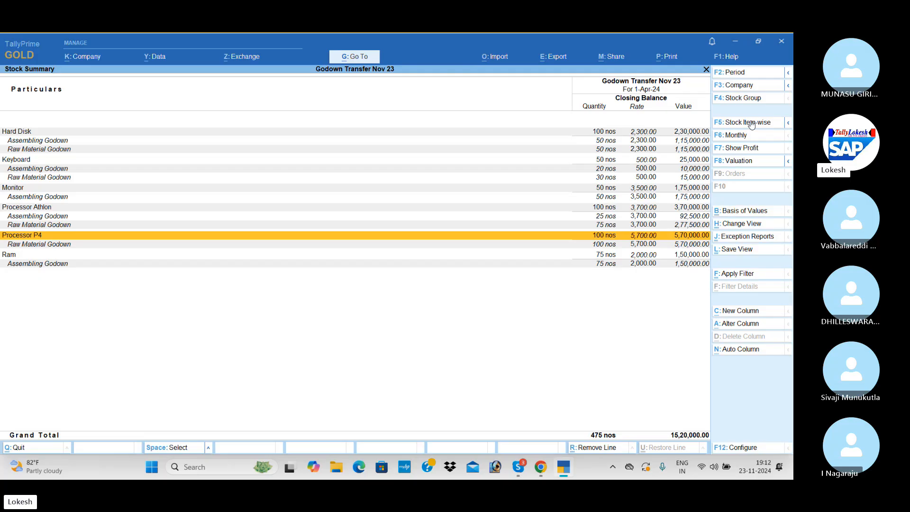
key(Down)
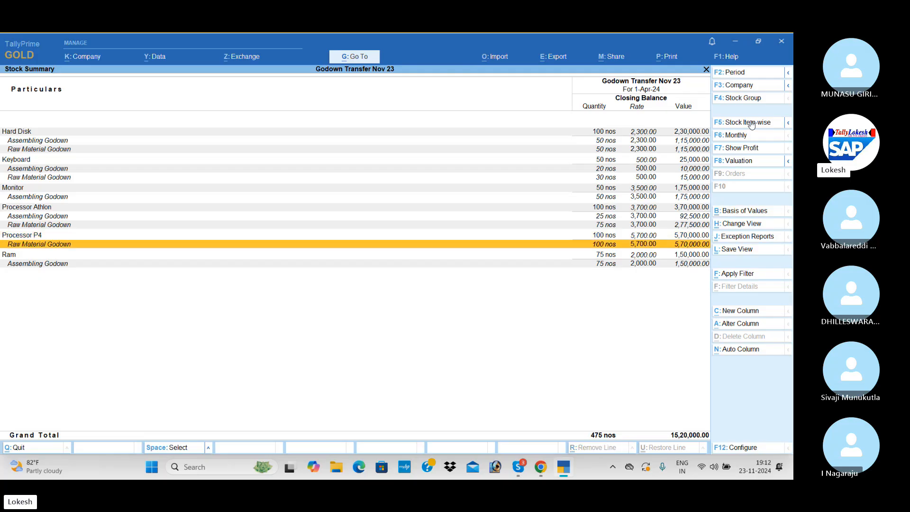
key(Down)
key(Up)
key(Down)
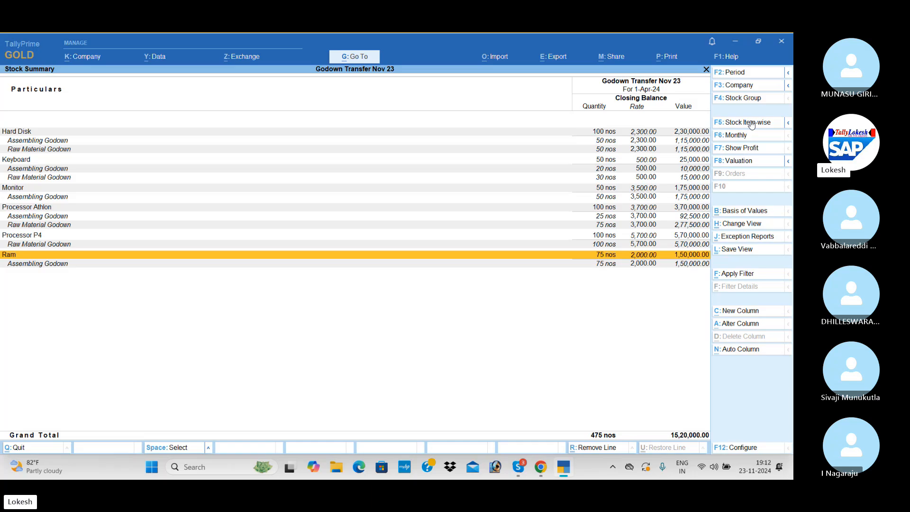
Leave the Stock Summary and view the Dashboard down to its Inventory Details tile
key(Escape)
key(Down)
key(Down)
key(Down)
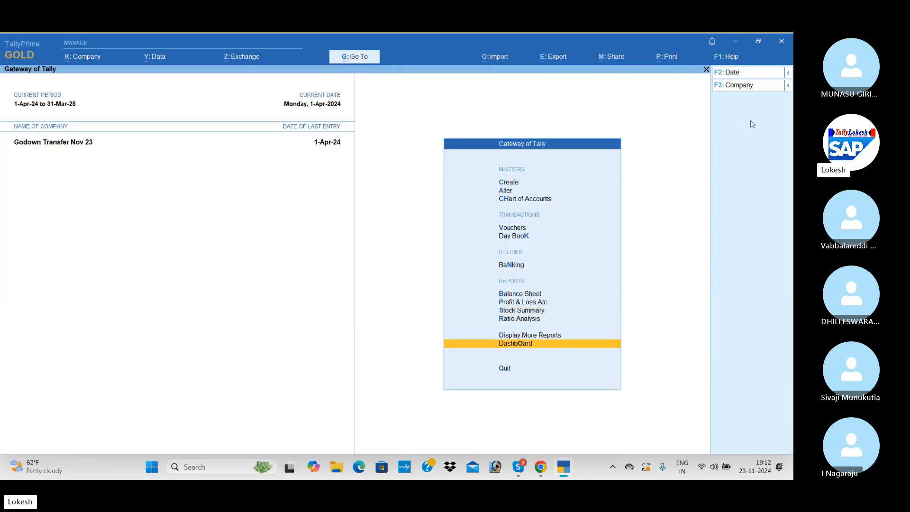
key(Return)
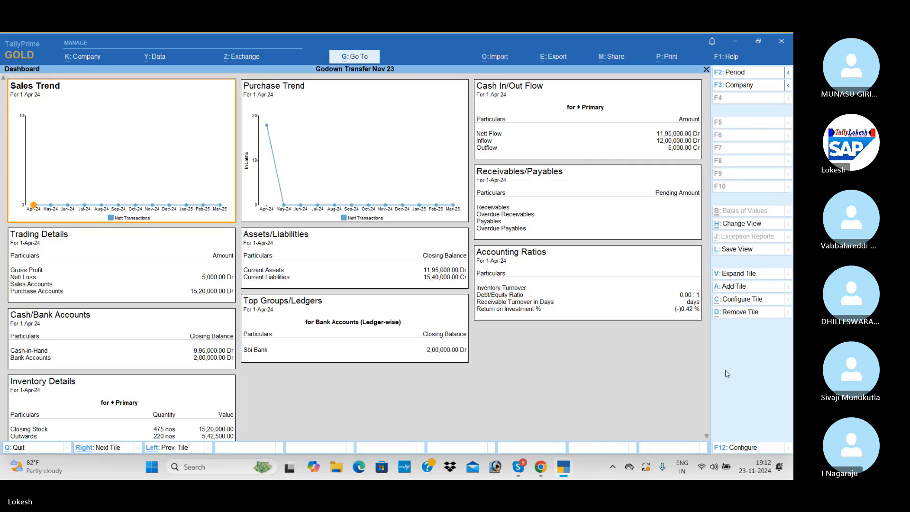
click(707, 436)
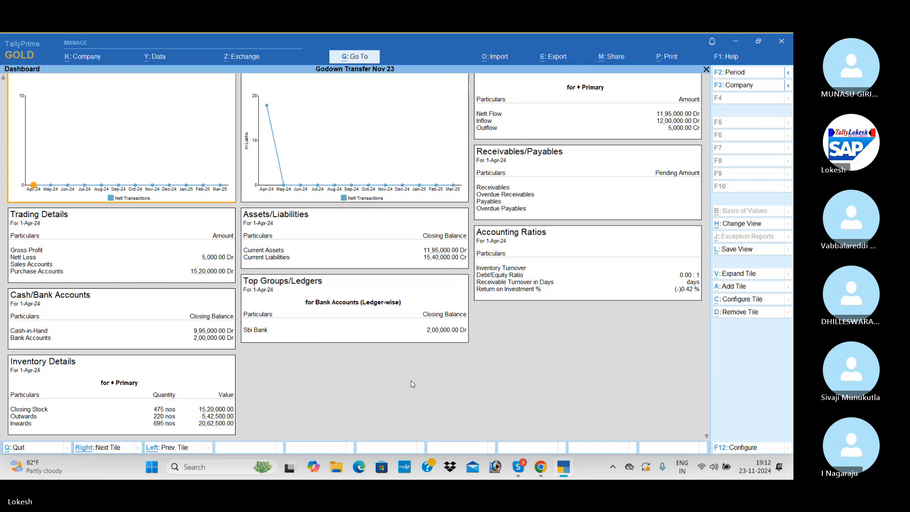
Leave the Dashboard and display the Trial Balance in detailed form
key(Escape)
key(Up)
key(Return)
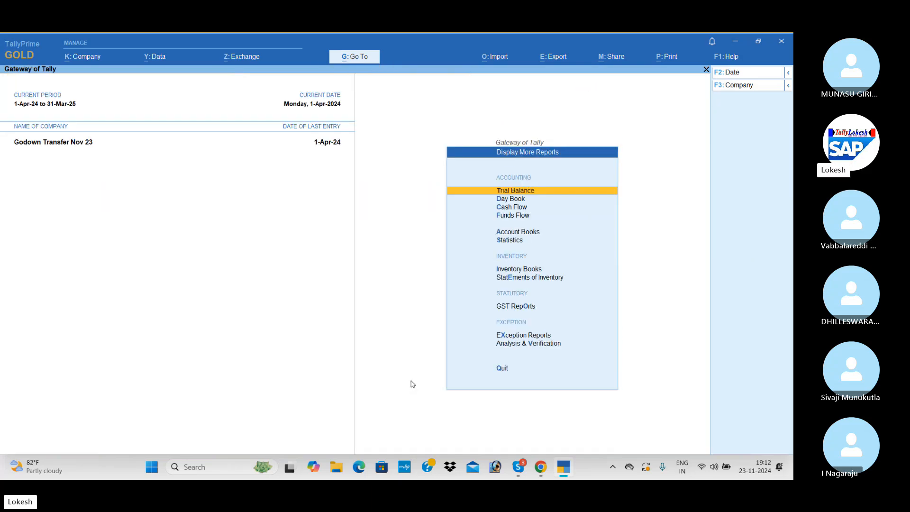
key(Return)
key(alt+F5)
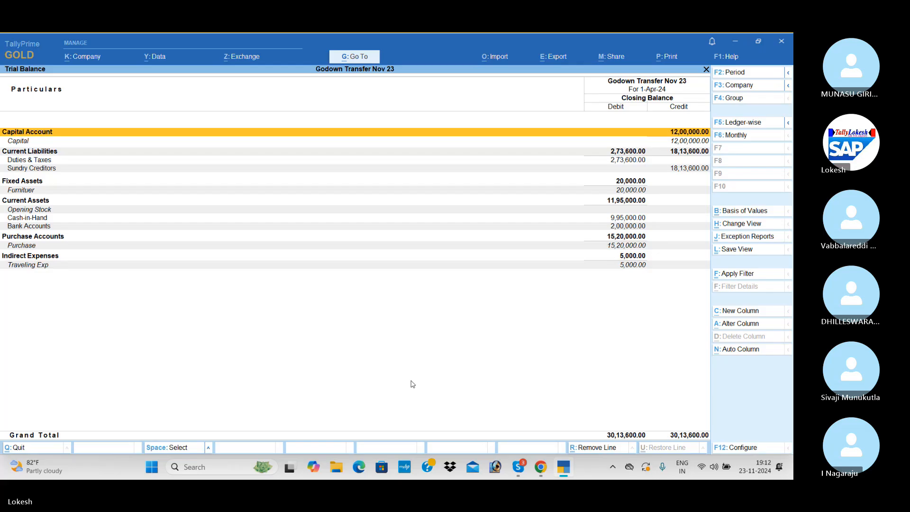
Leave the Trial Balance and open the Account Books among the additional reports
key(Escape)
key(Down)
key(Down)
key(Down)
key(Down)
key(Down)
key(Down)
key(Down)
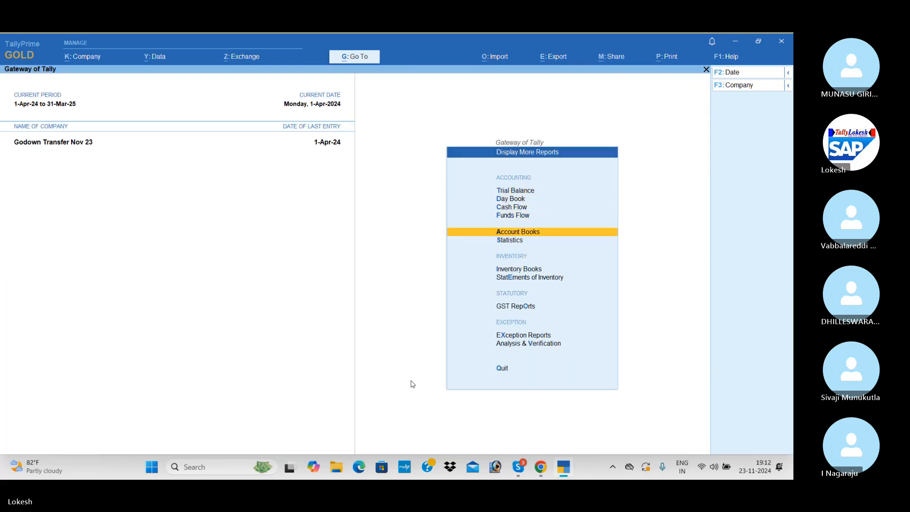
key(Up)
key(Up)
key(Up)
key(Return)
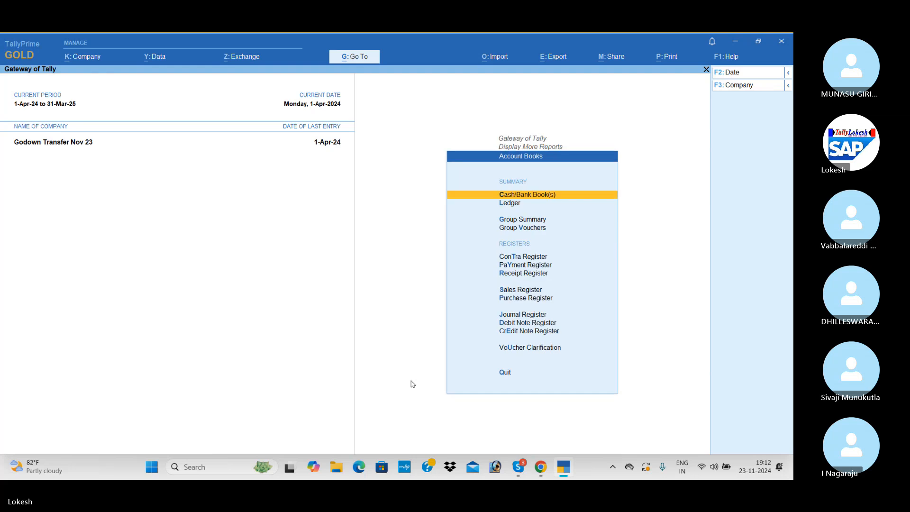
Look at the Sales Register in the Account Books and close it
key(Down)
key(Down)
key(Down)
key(Down)
key(Down)
key(Down)
key(Down)
key(Down)
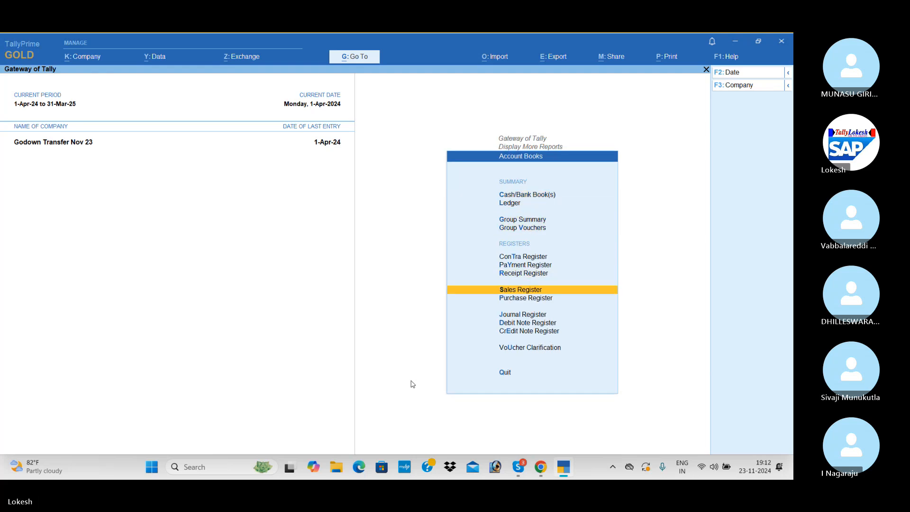
key(Return)
key(Escape)
Display the Receipt Register with its monthly voucher counts
key(Up)
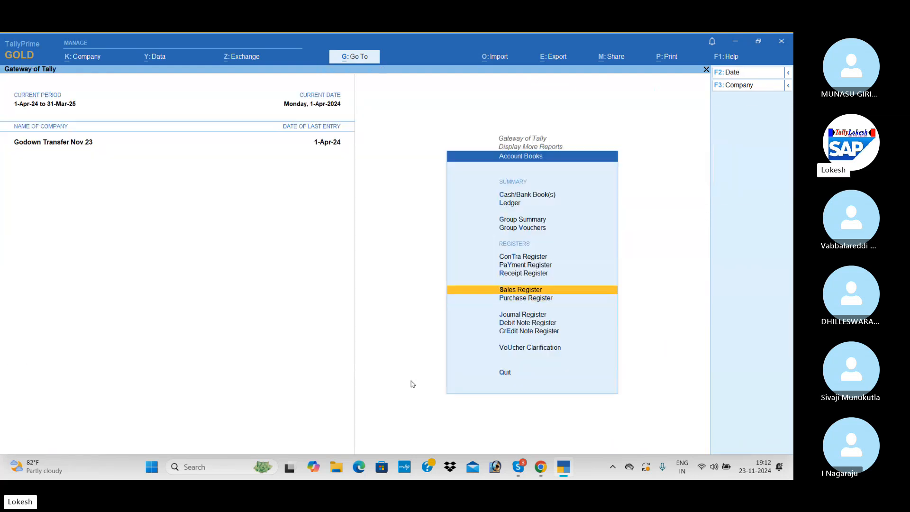
key(Up)
key(Return)
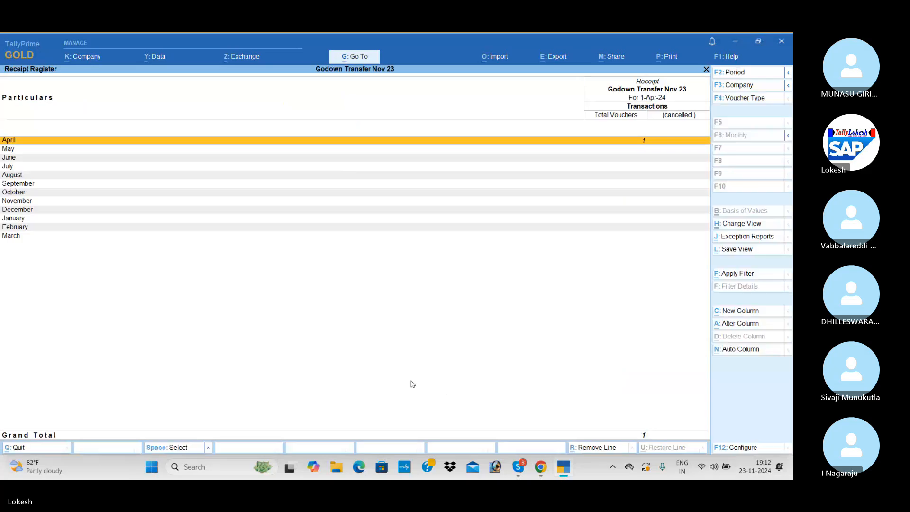
Close the reports back to the Gateway of Tally and switch to the Skype call window
key(Escape)
key(Escape)
key(Escape)
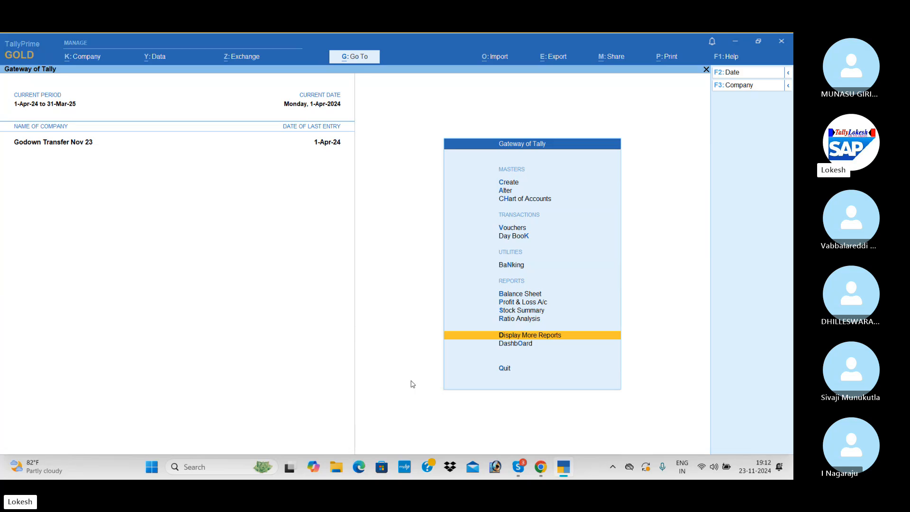
key(alt+Tab)
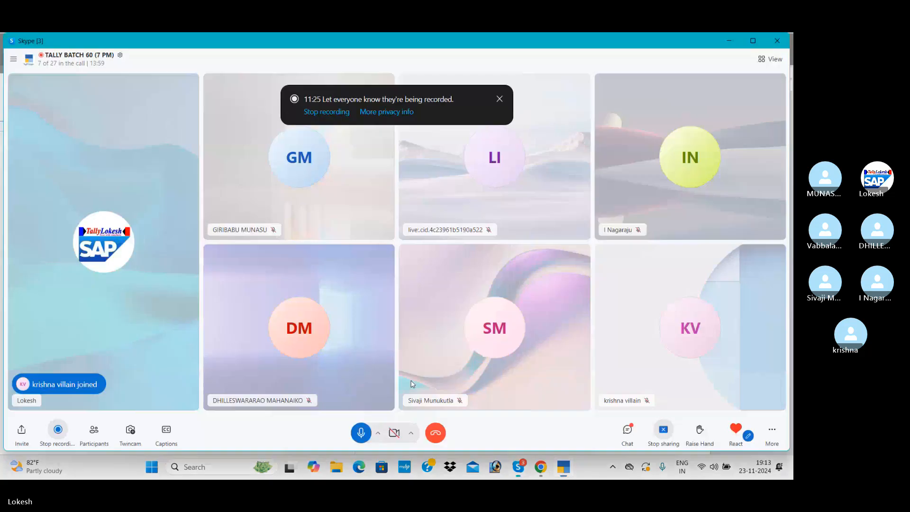